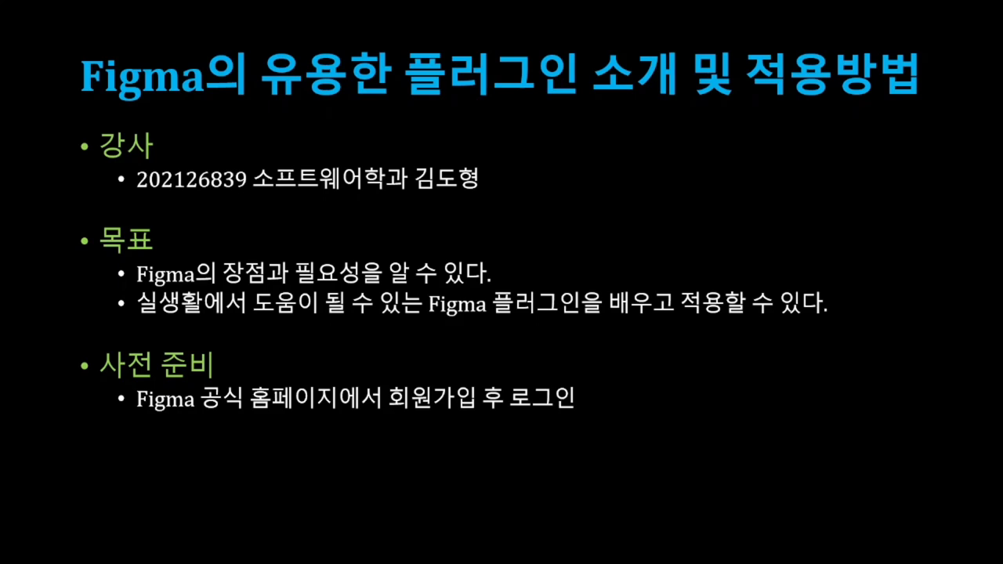
- Advance the slideshow from the title slide to the 'Figma란?' slide
key(Right)
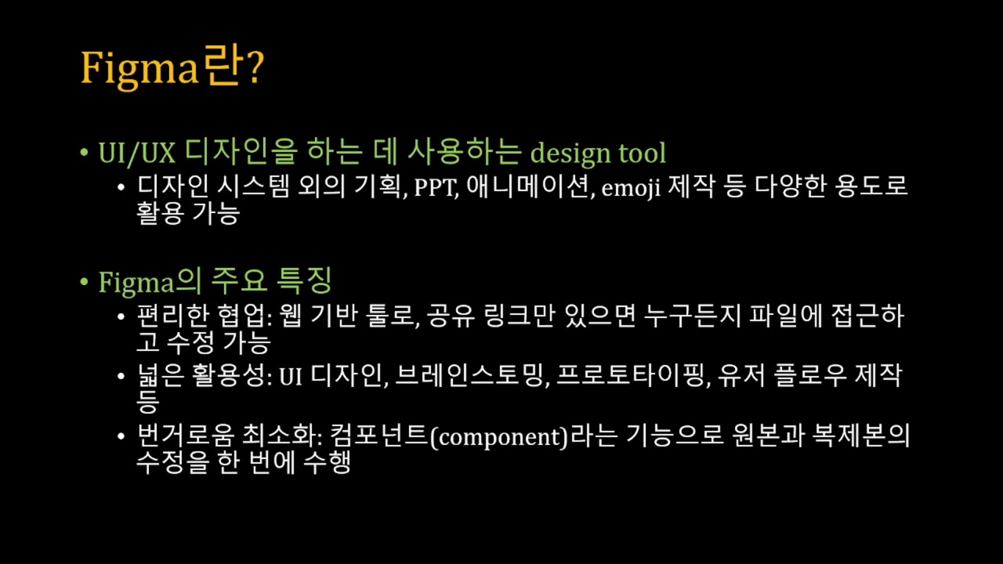
- Advance through the design-tools survey chart and Figma plugins slides, then exit the slideshow to Figma
key(Right)
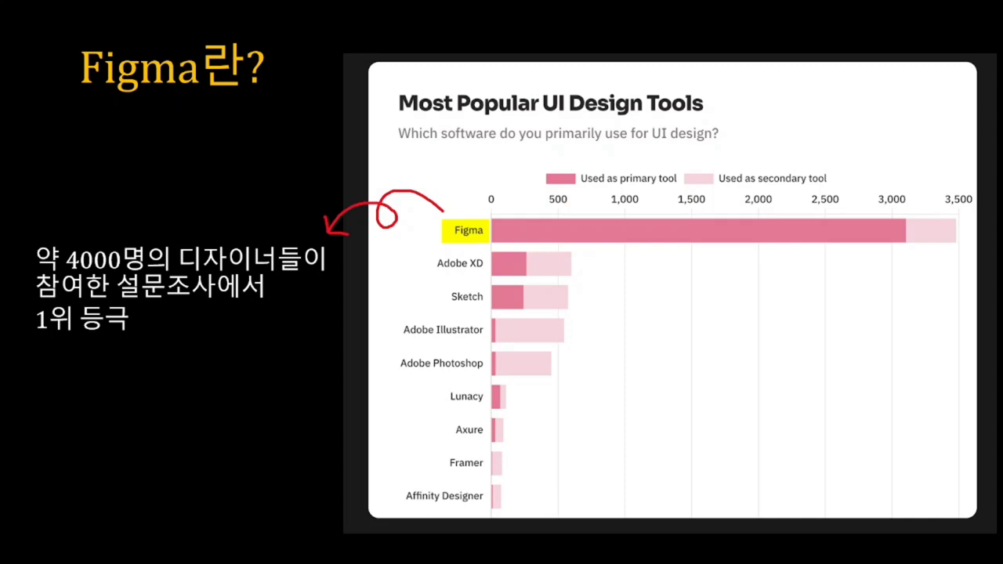
key(Right)
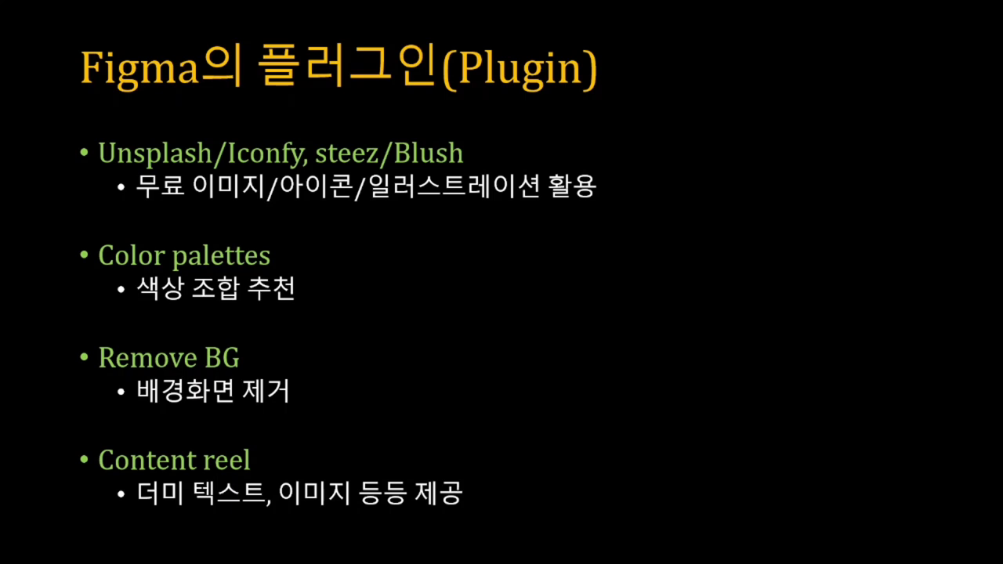
key(Escape)
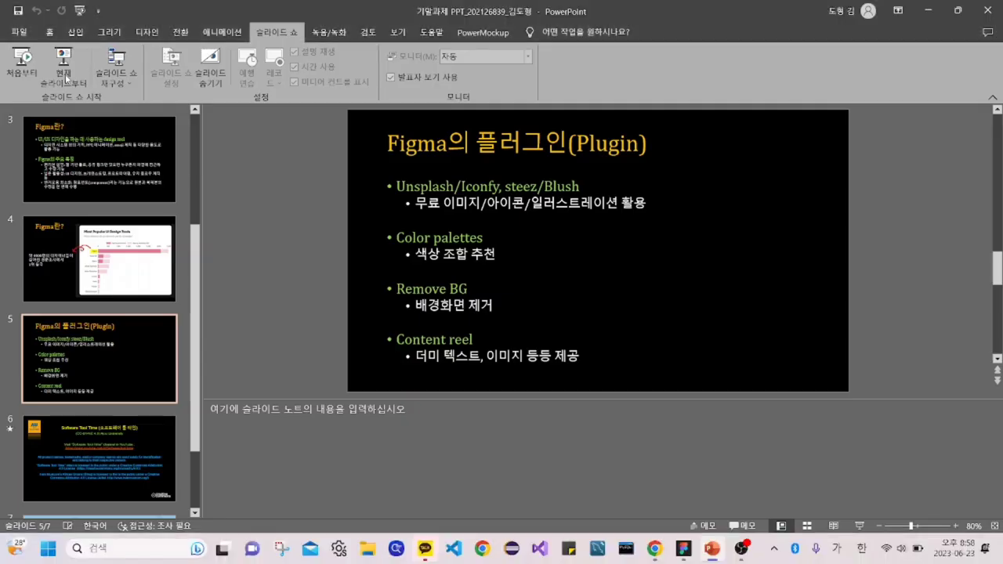
key(alt+Tab)
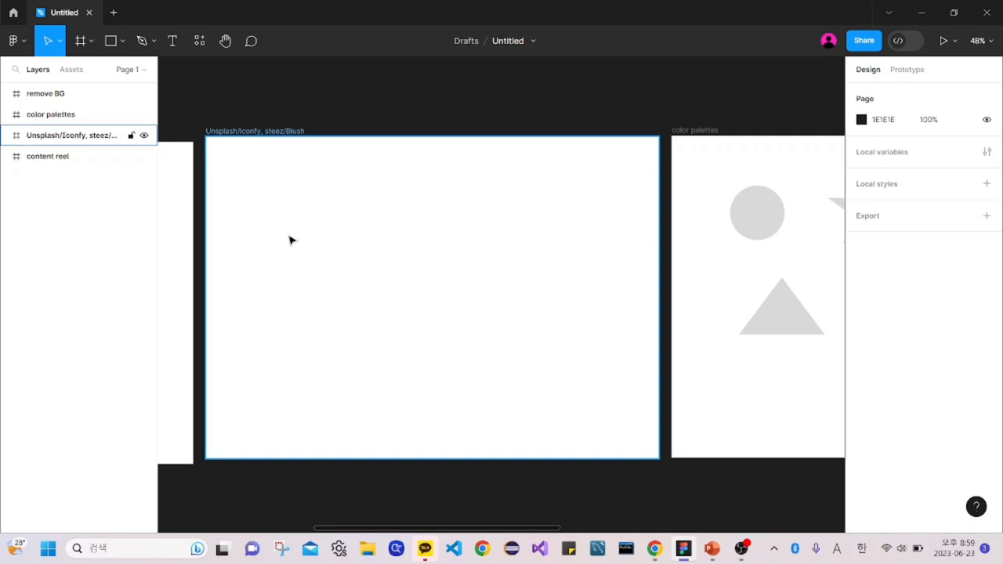
- Search the community plugins for 'unsplash' and run the Unsplash plugin
click(232, 113)
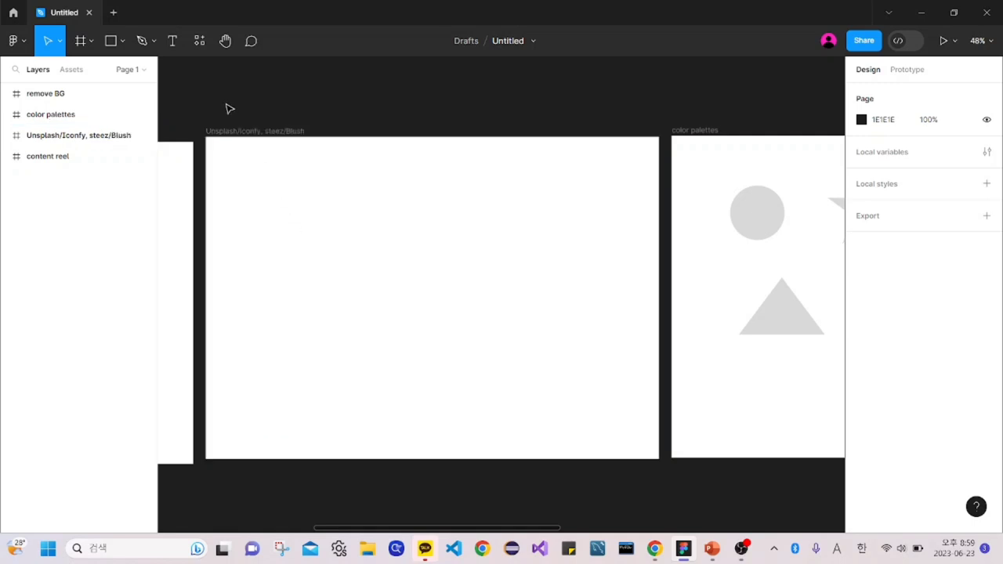
click(200, 46)
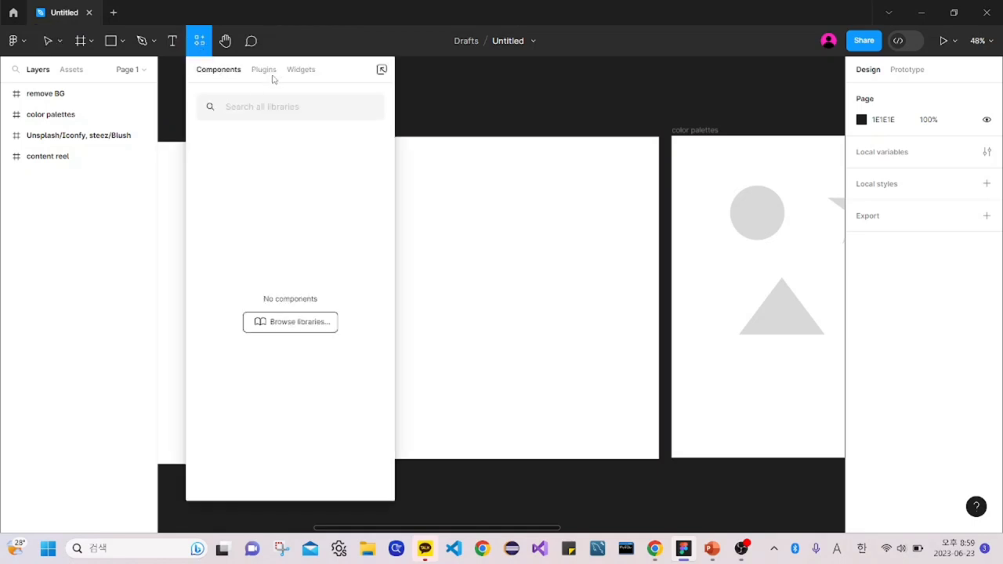
click(271, 76)
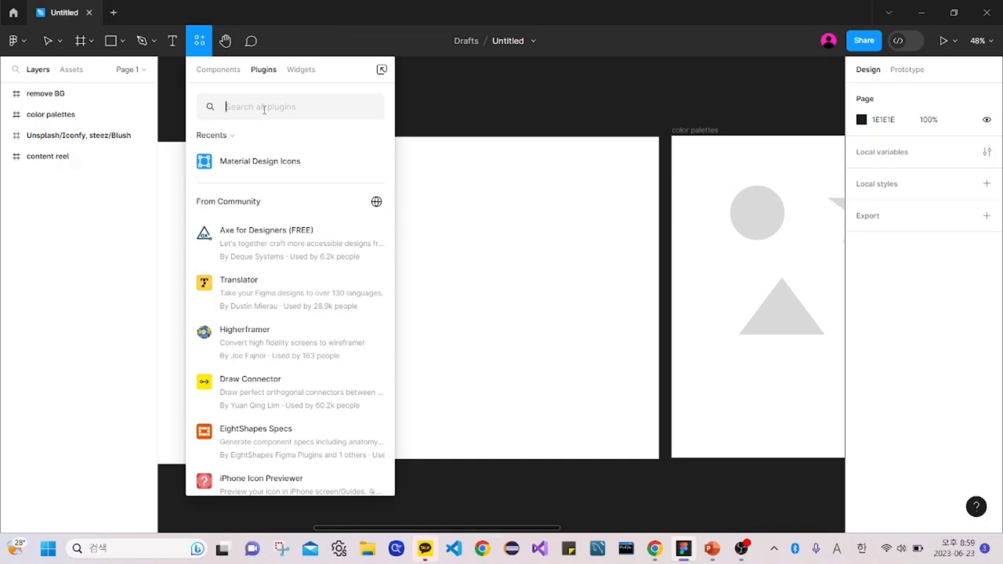
text(uns)
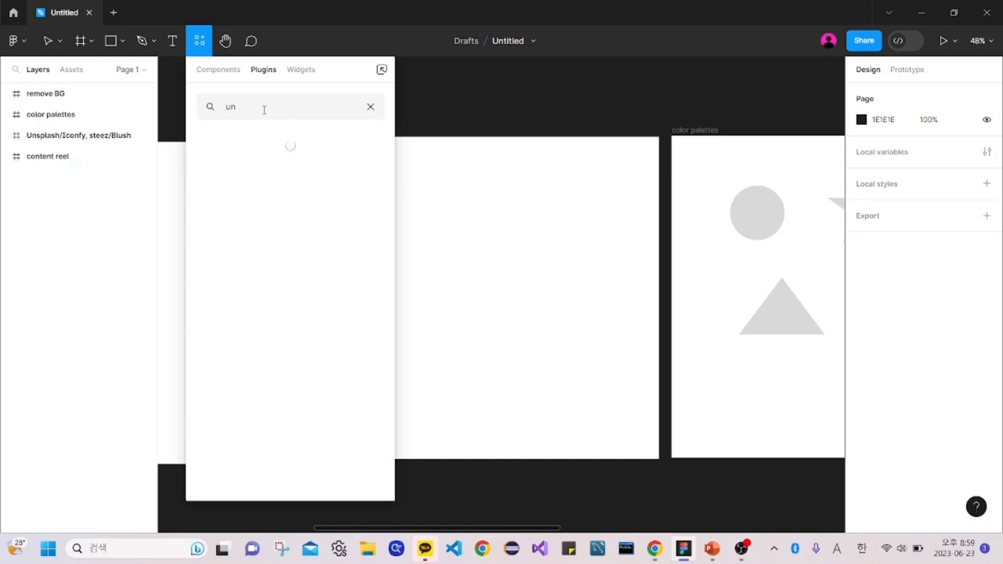
text(pla)
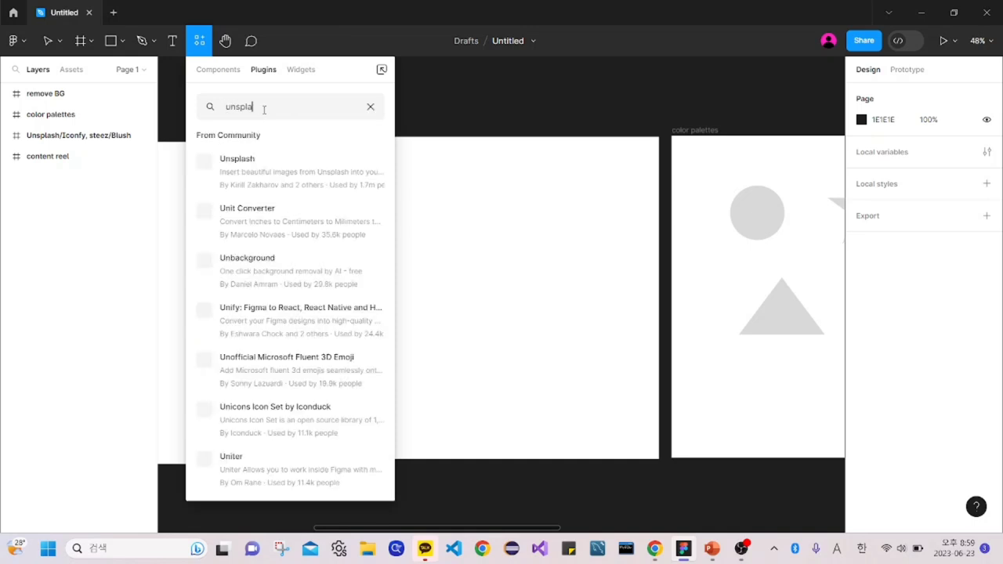
text(sh)
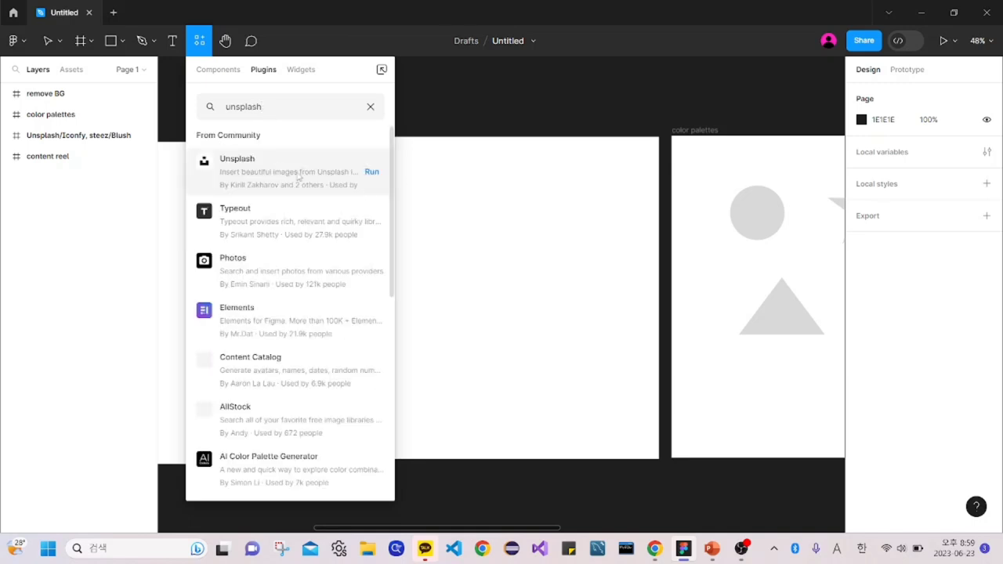
click(373, 177)
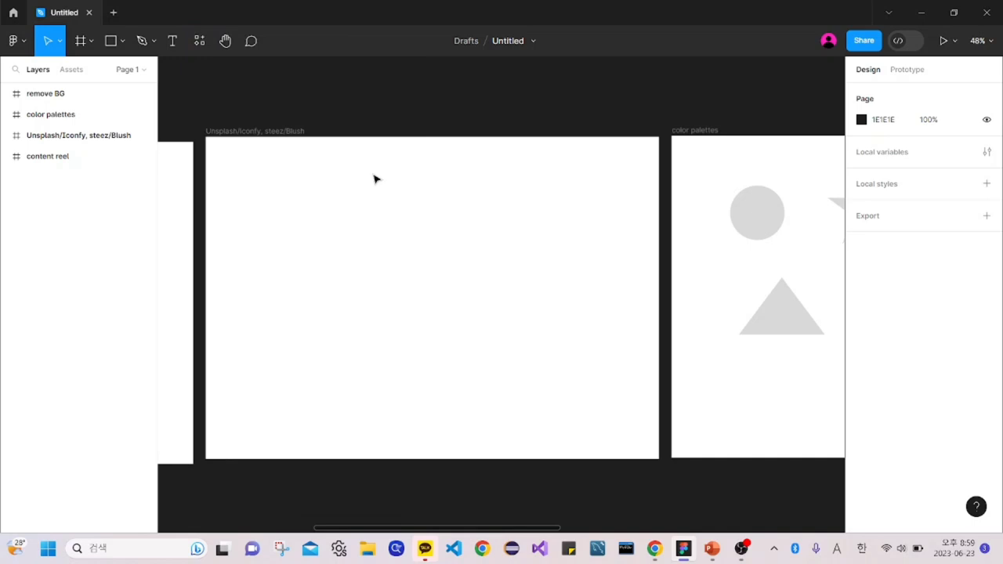
- Select the Unsplash/Iconfy, steez/Blush frame and move the Unsplash plugin window aside
click(373, 179)
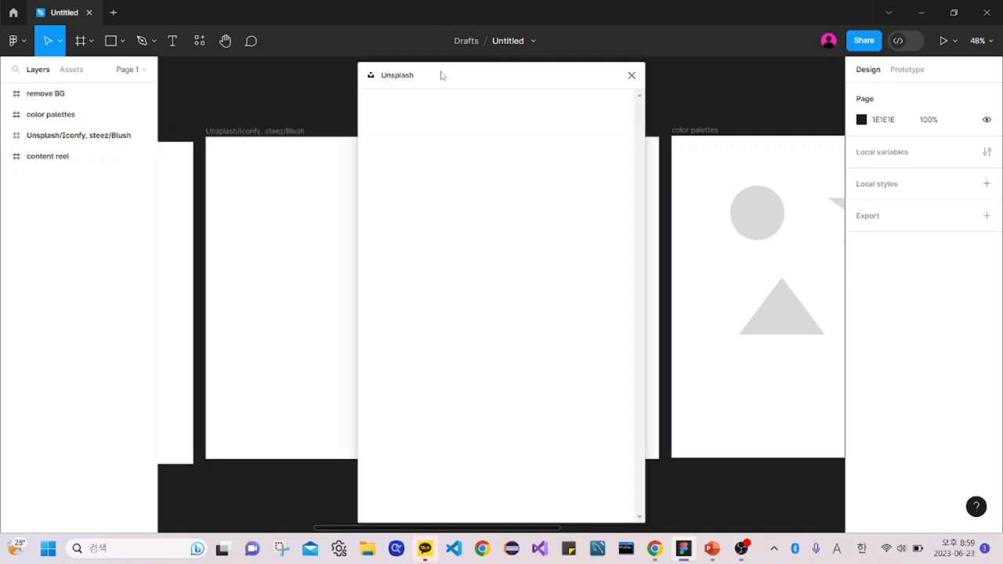
drag(442, 75, 588, 70)
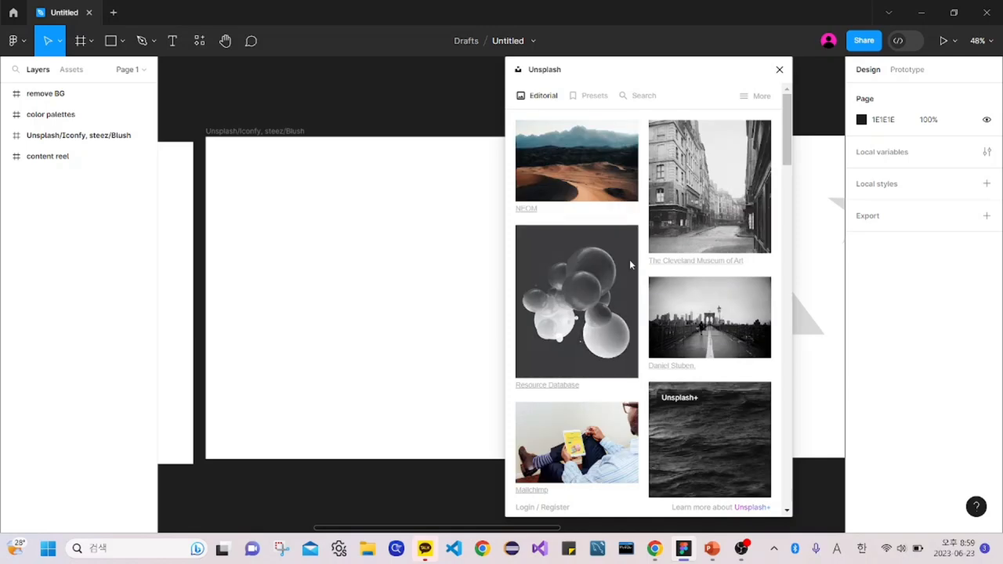
scroll(627, 265, down, 2)
scroll(627, 267, down, 2)
scroll(628, 271, down, 1)
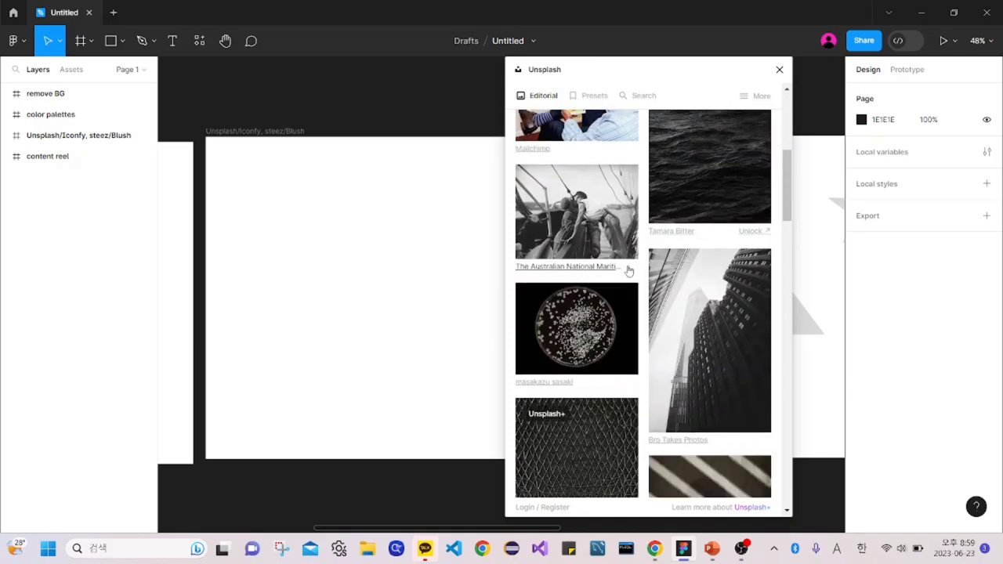
scroll(628, 270, down, 4)
scroll(628, 270, down, 3)
scroll(628, 270, down, 2)
scroll(629, 270, down, 2)
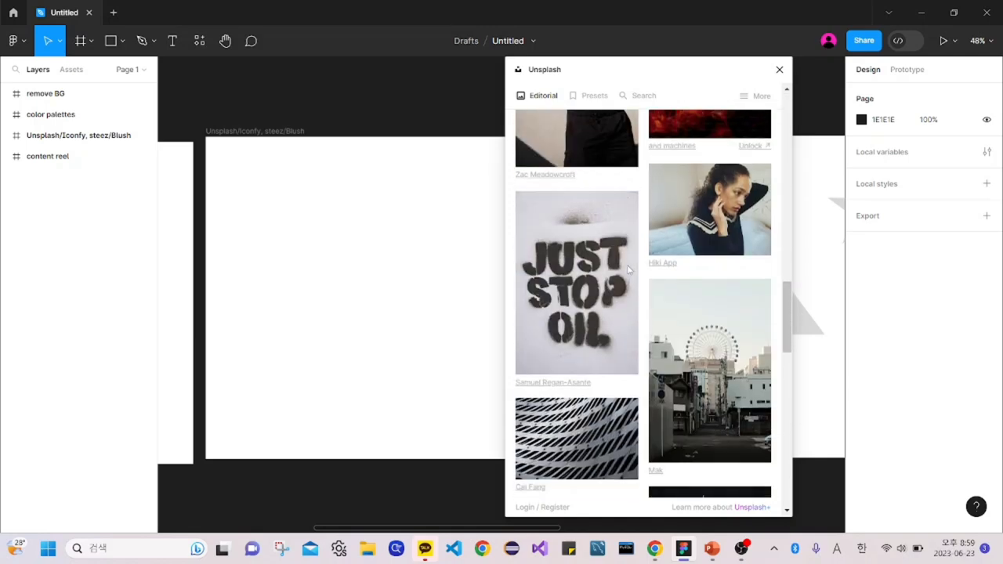
scroll(629, 270, down, 4)
scroll(628, 270, down, 2)
scroll(628, 270, down, 1)
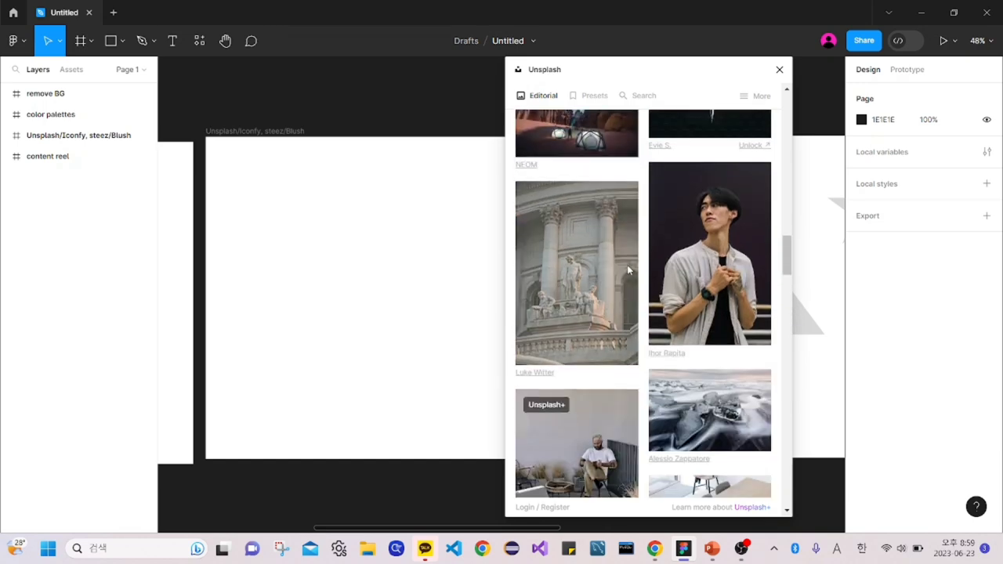
scroll(629, 270, down, 2)
scroll(628, 270, down, 3)
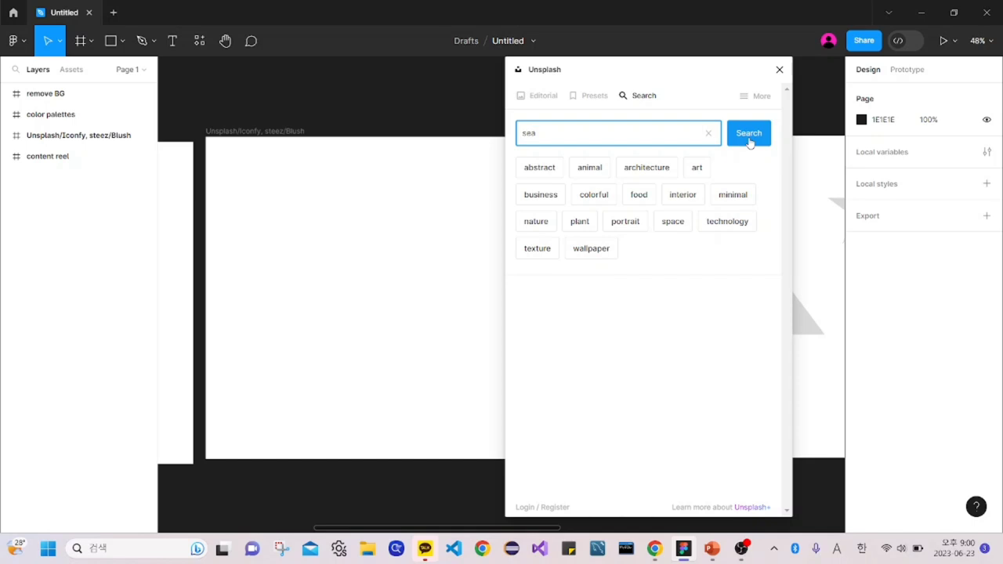
- Search Unsplash for 'sea', insert the foamy blue ocean photo, and close the plugin
click(748, 139)
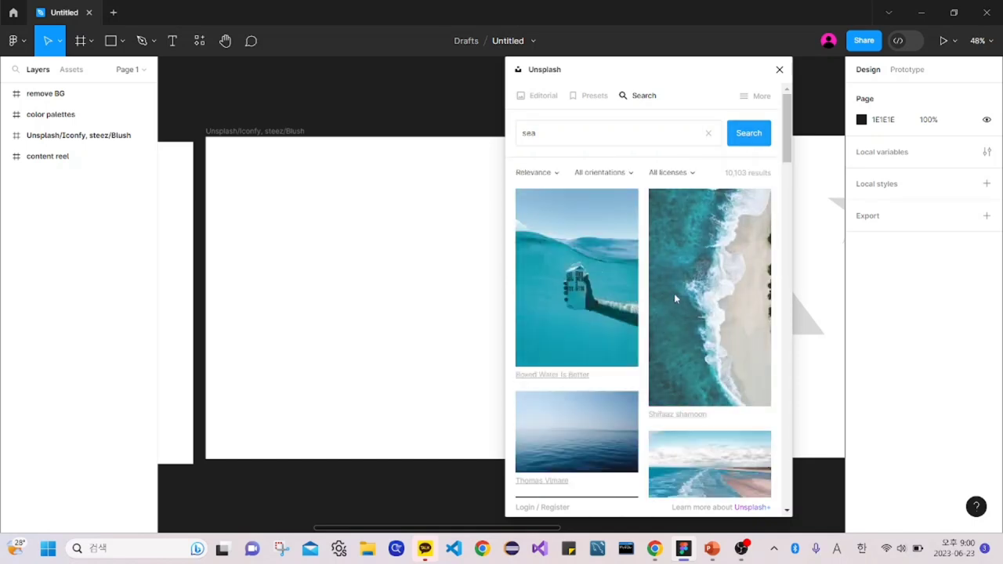
scroll(674, 298, down, 2)
scroll(676, 298, down, 3)
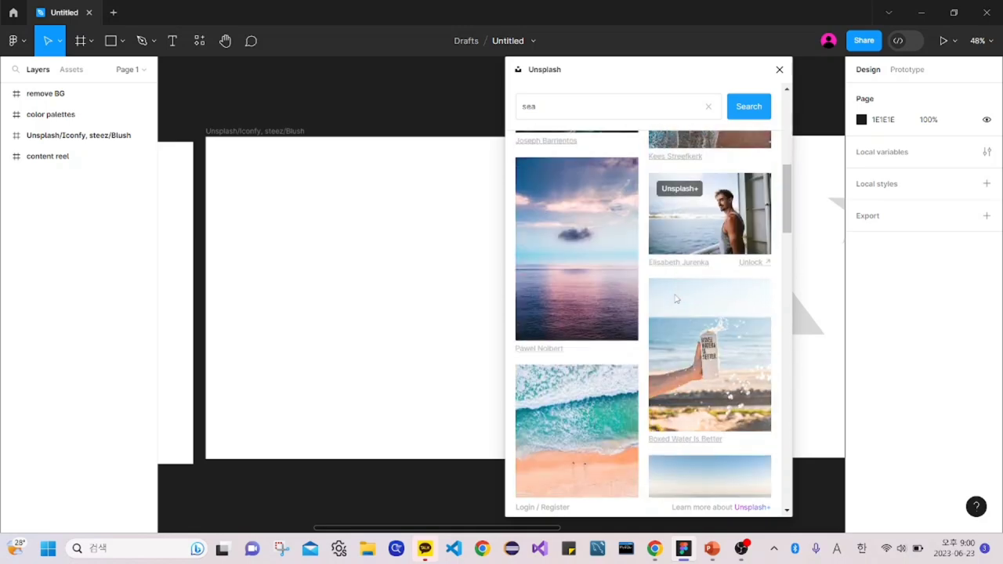
scroll(676, 299, down, 3)
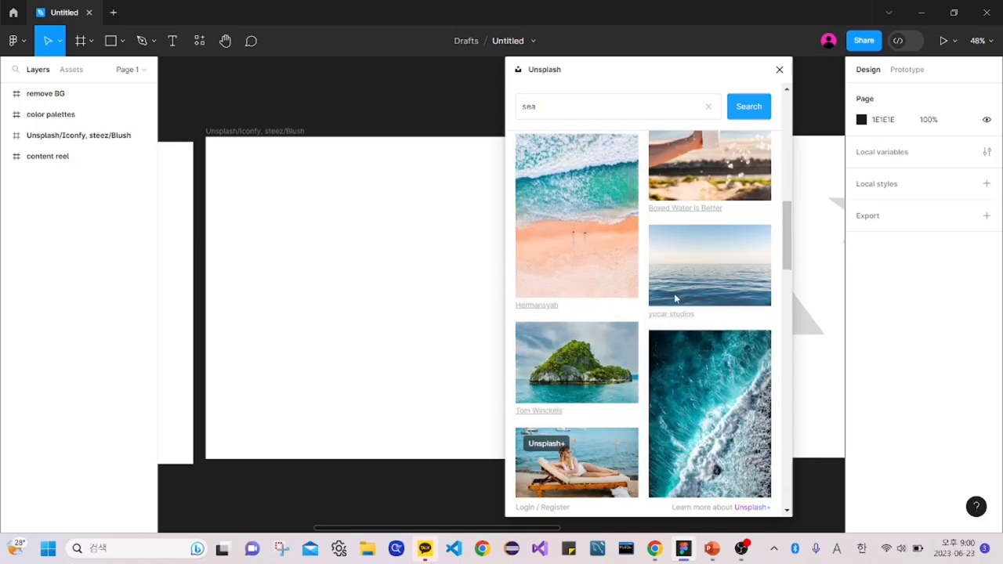
scroll(675, 298, down, 3)
scroll(676, 299, down, 1)
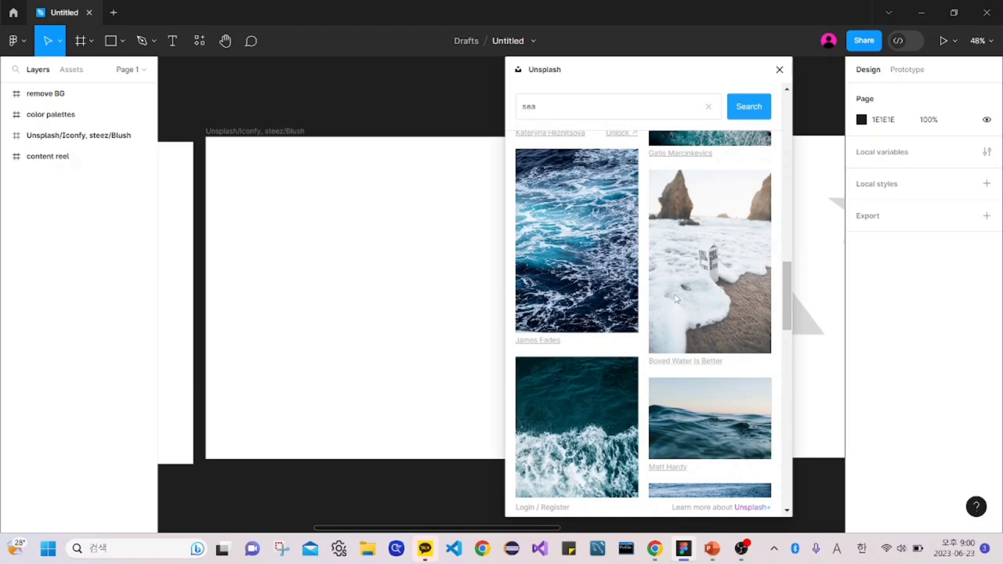
click(598, 274)
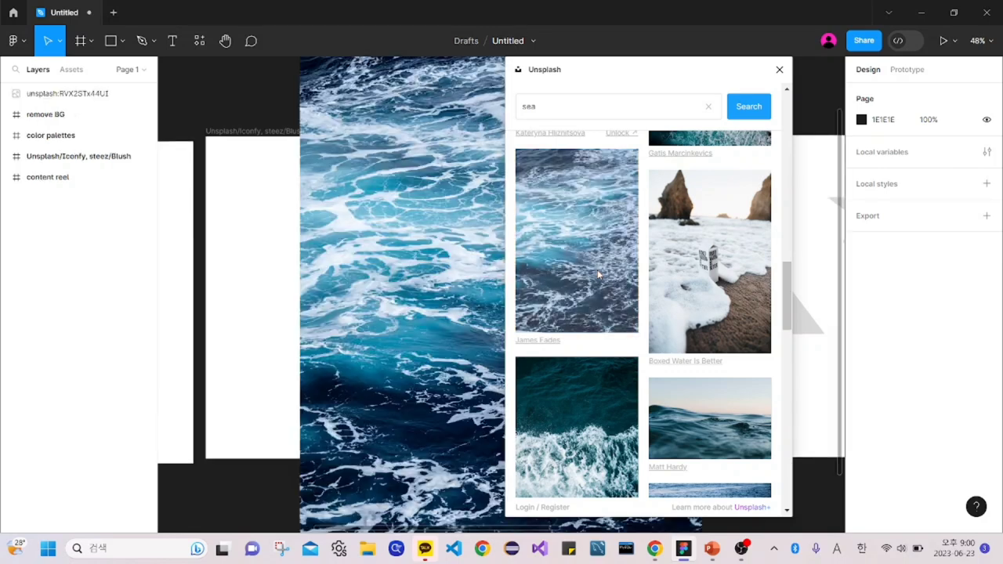
click(780, 70)
- Shrink the sea photo to 593×890 and move it into the Unsplash/Iconfy, steez/Blush frame
click(537, 169)
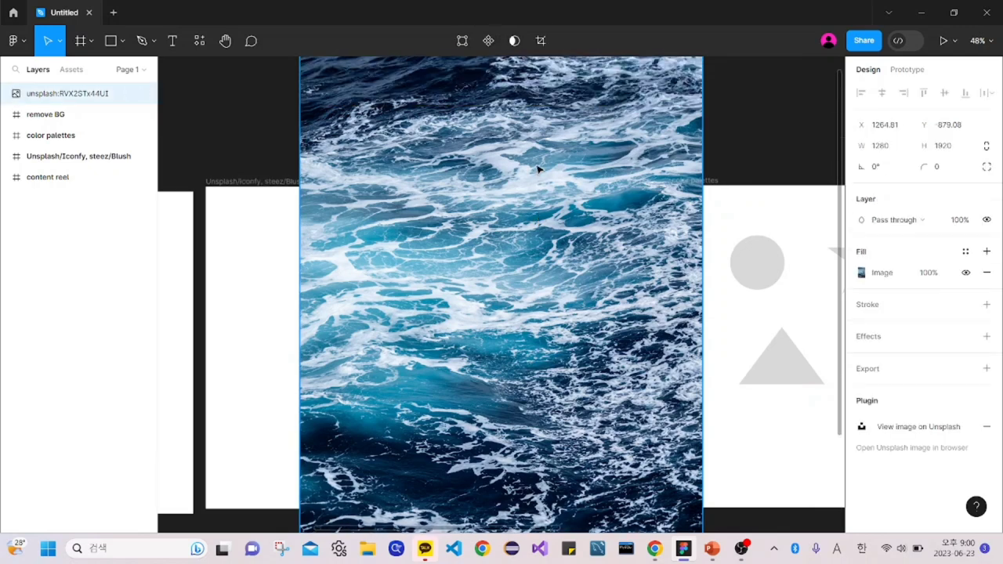
scroll(537, 169, up, 3)
mouse_move(620, 229)
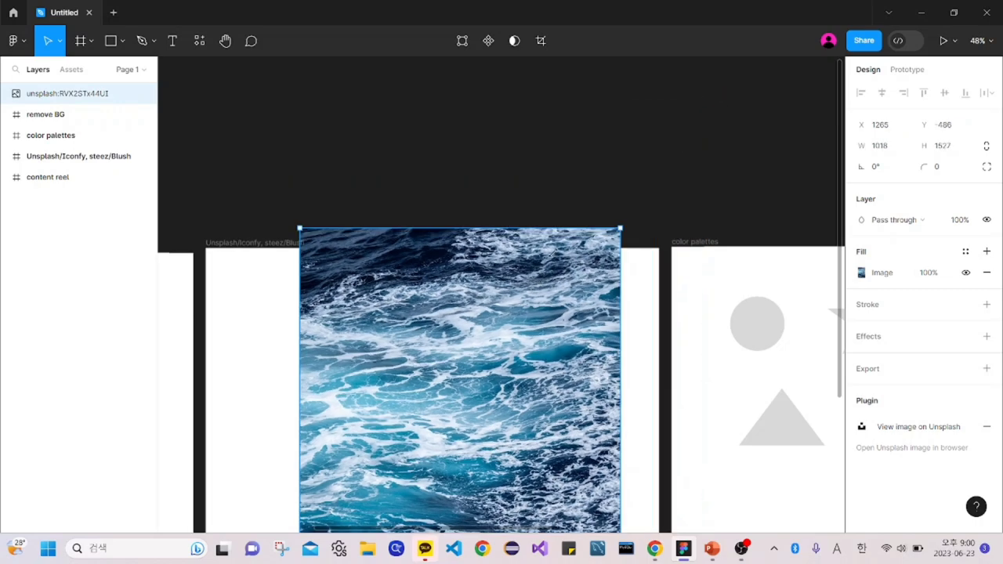
drag(702, 101, 547, 341)
scroll(525, 344, down, 3)
scroll(521, 347, down, 1)
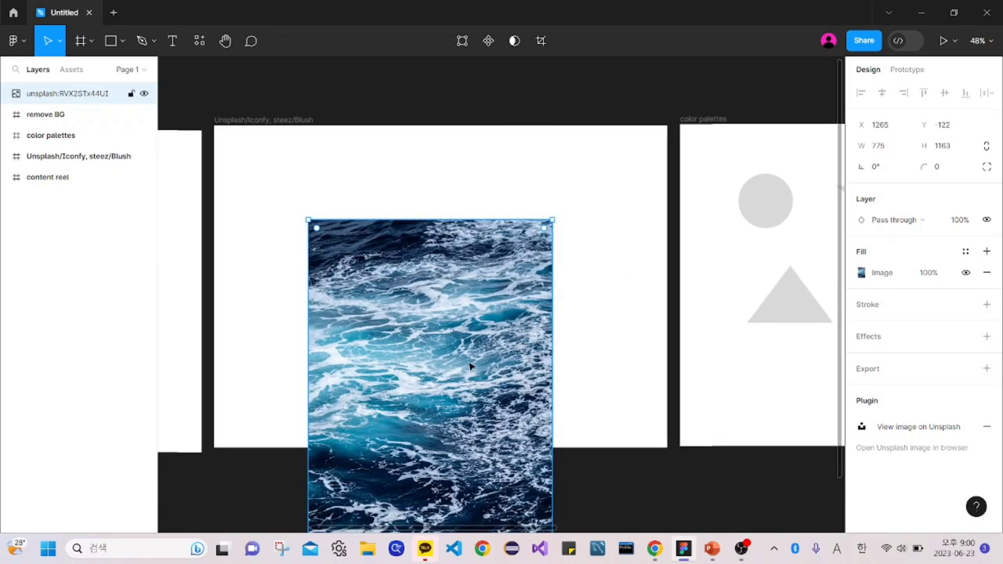
drag(467, 348, 552, 170)
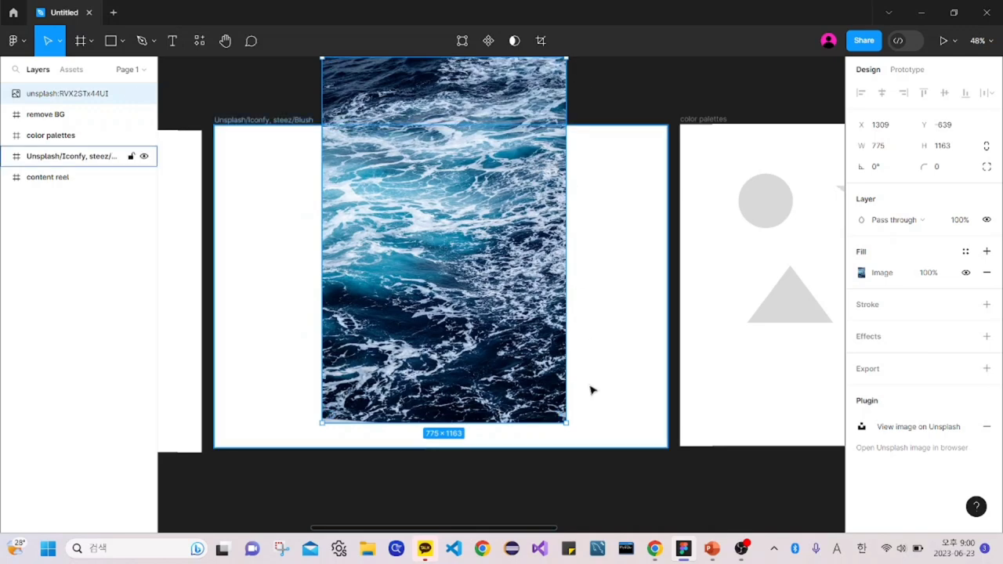
drag(558, 415, 509, 337)
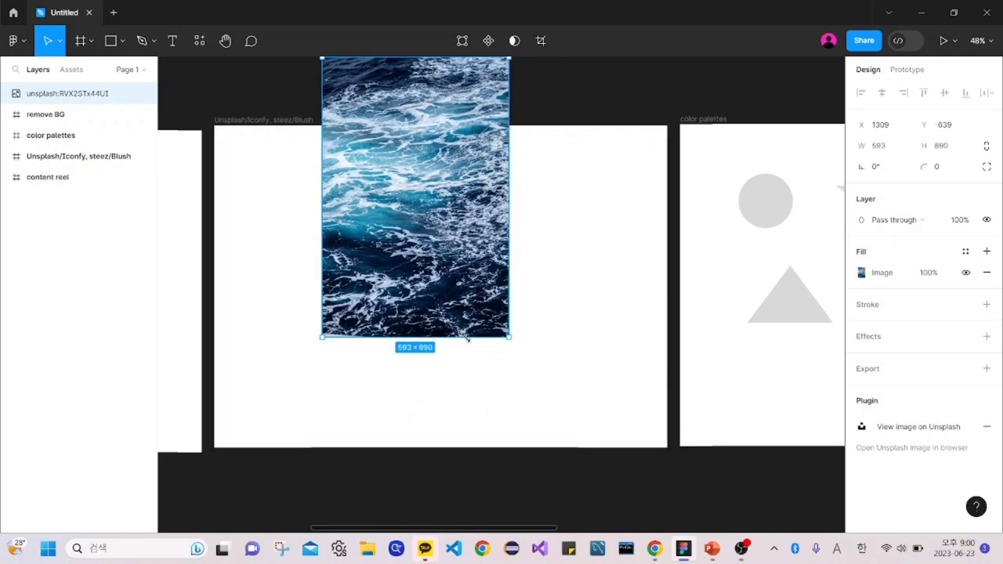
drag(452, 235, 379, 319)
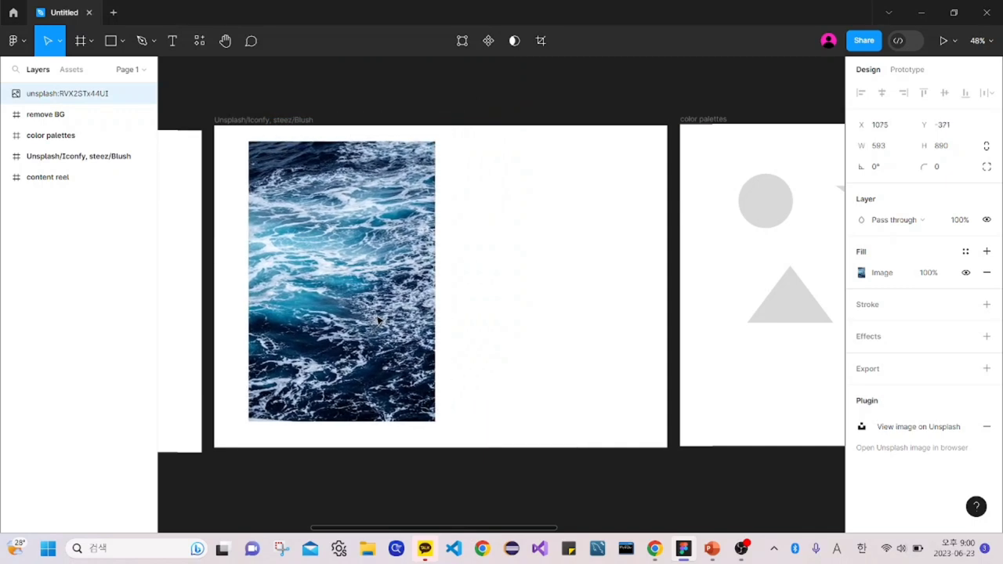
drag(378, 319, 381, 324)
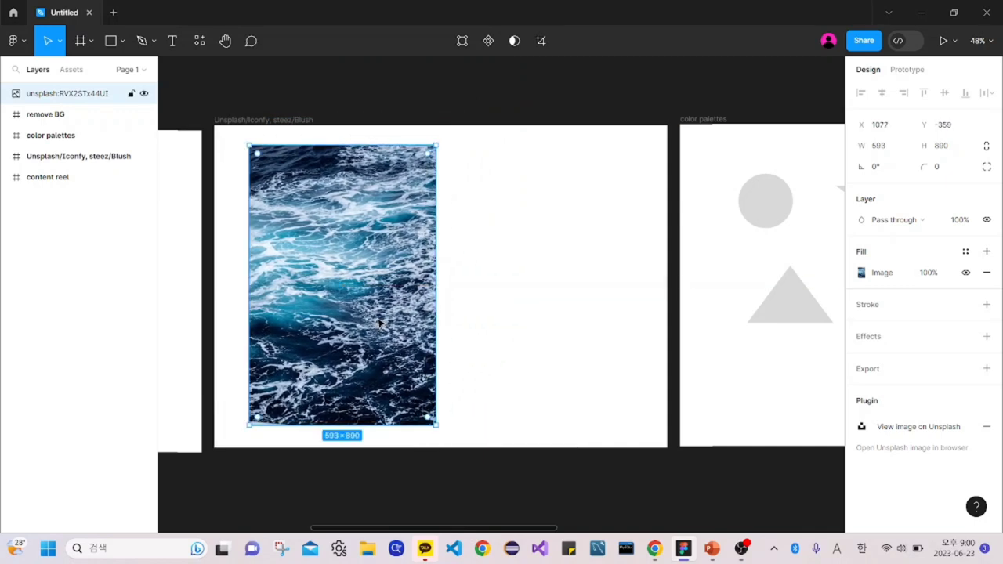
key(Escape)
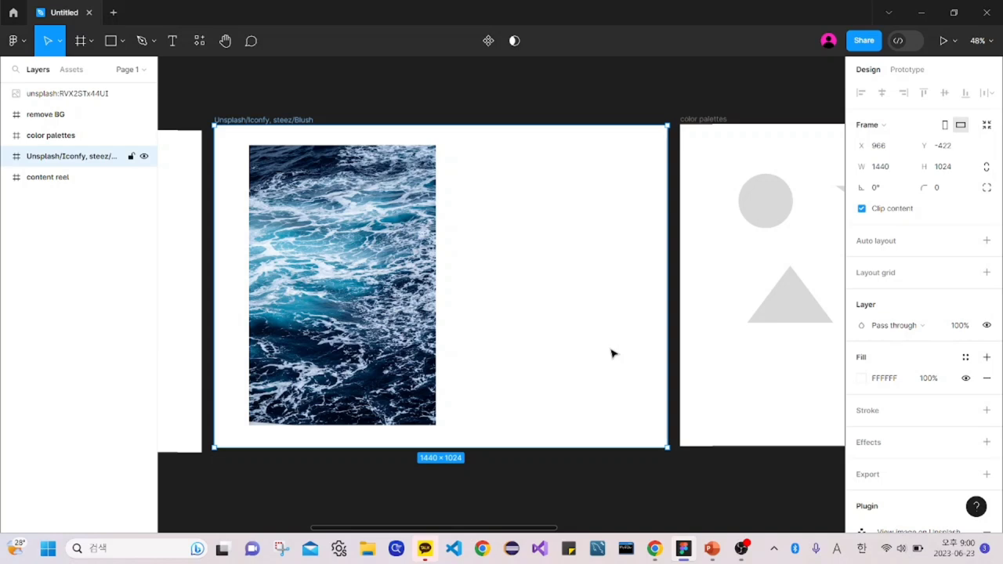
- Search the plugins for 'iconfy' and run the Iconify plugin
click(199, 41)
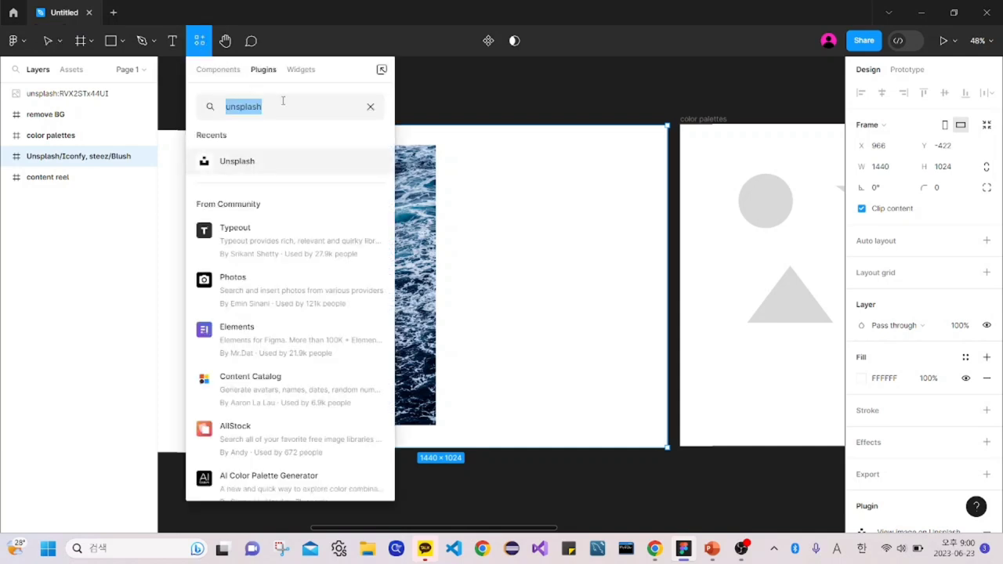
key(BackSpace)
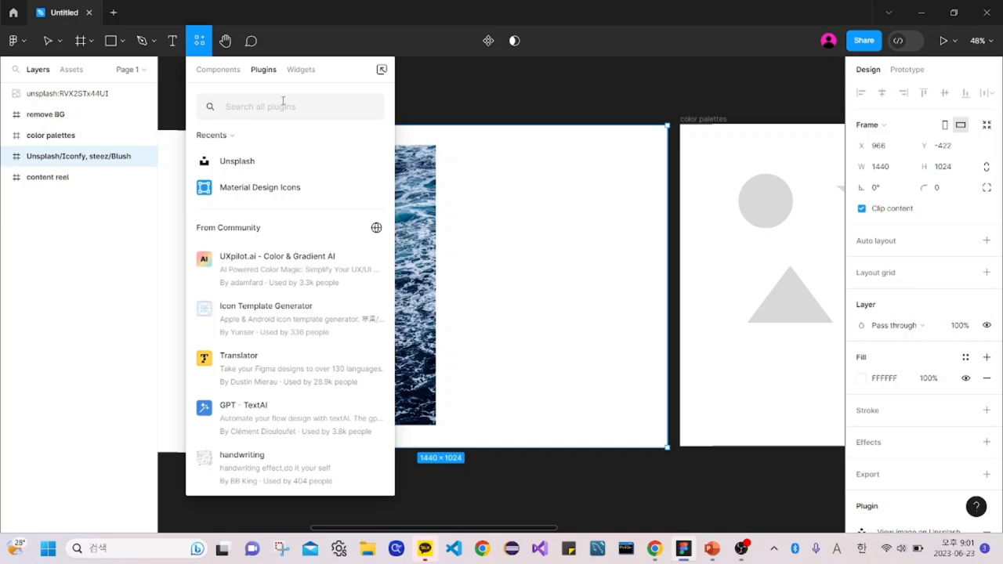
text(ico)
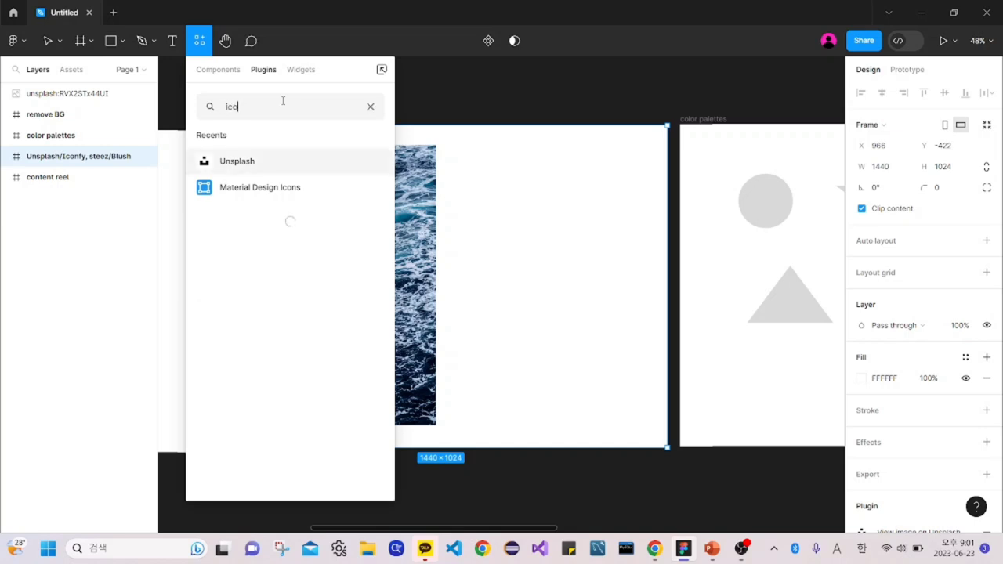
text(nfy)
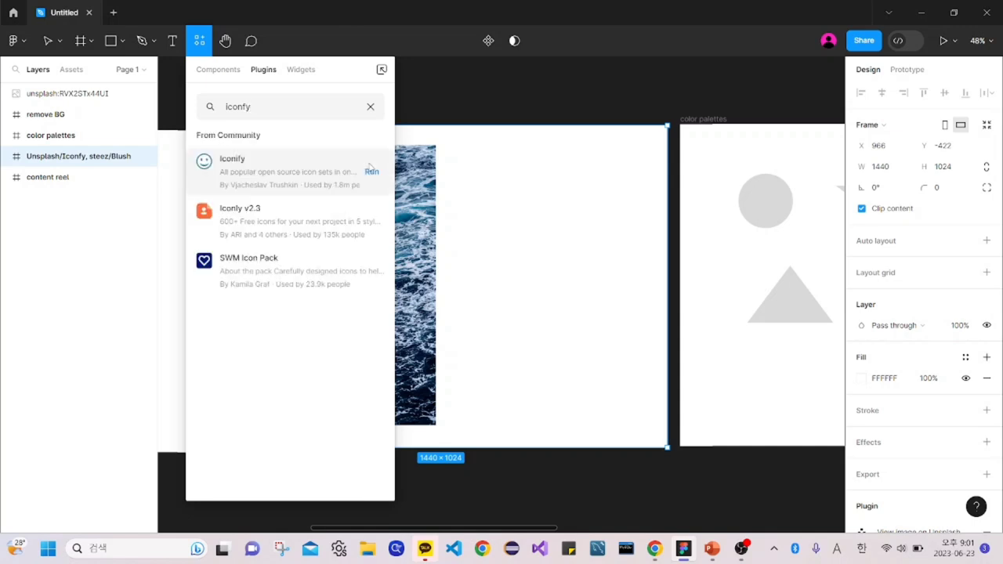
click(372, 173)
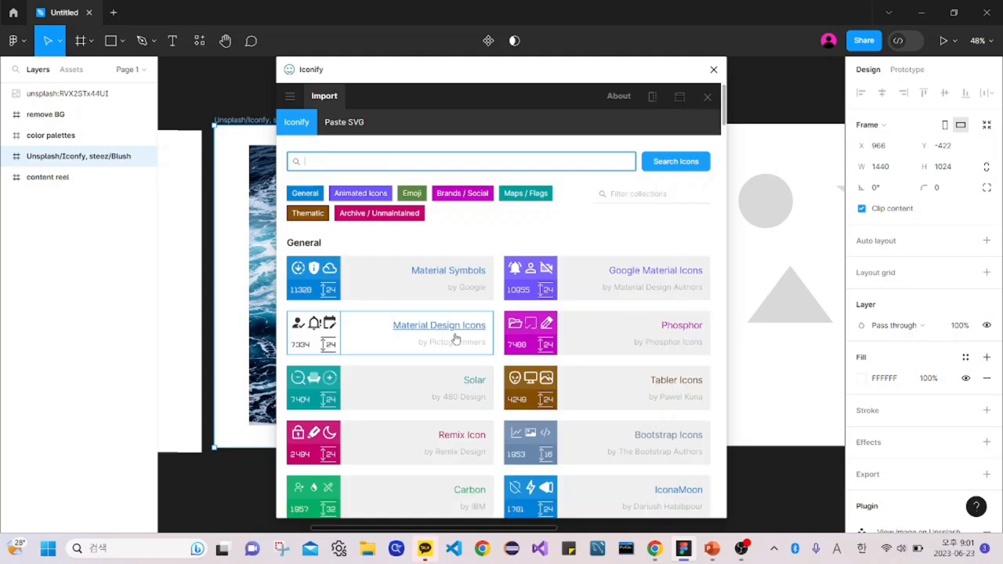
- Browse the Material Symbols icon collection through its third page
scroll(541, 384, down, 4)
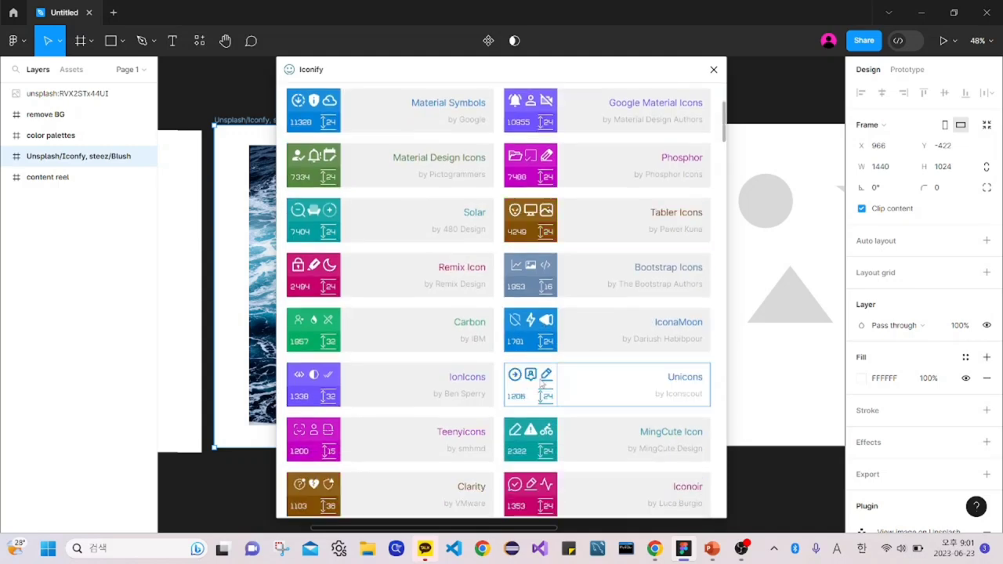
scroll(541, 384, down, 5)
scroll(532, 376, up, 10)
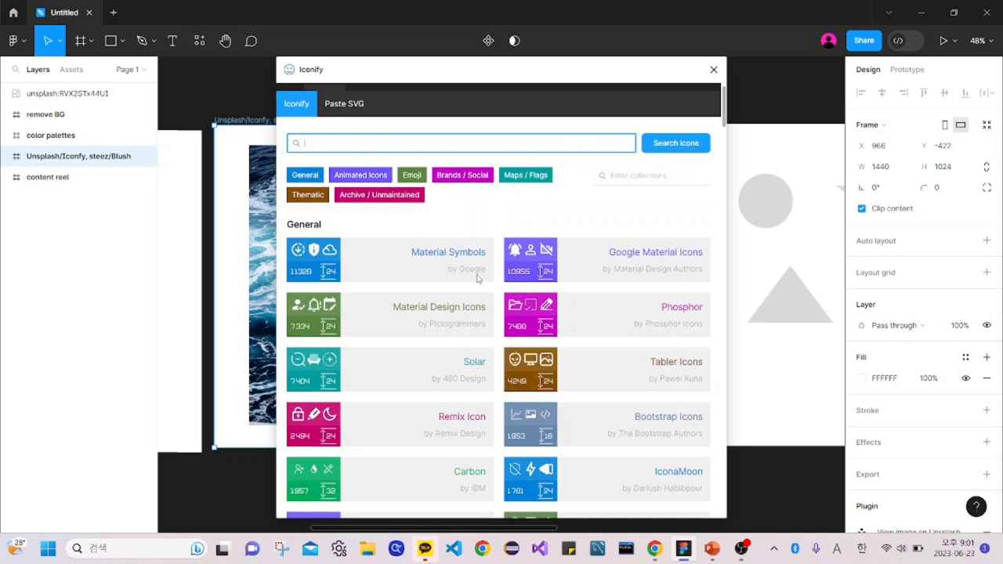
click(455, 264)
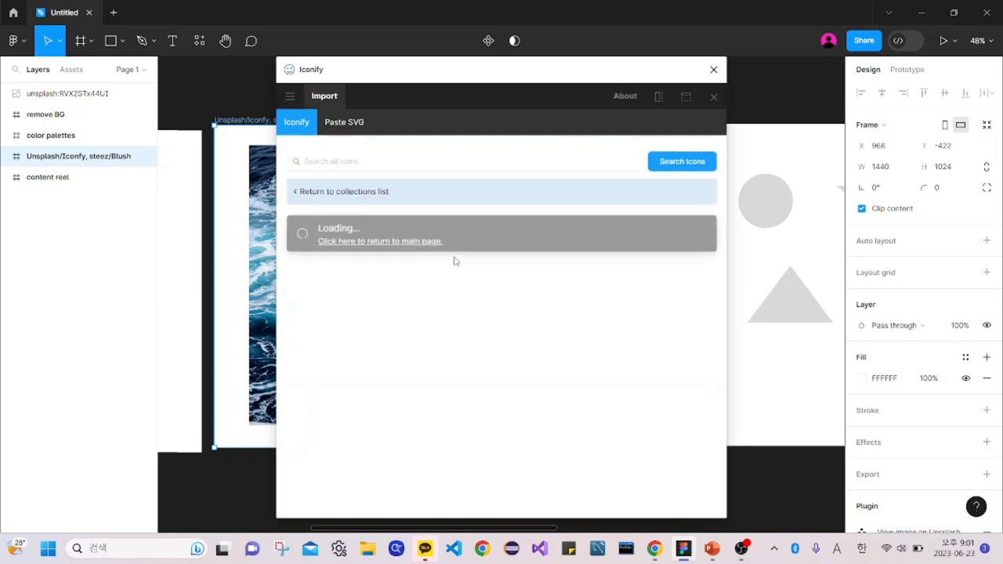
scroll(498, 368, down, 3)
scroll(498, 368, up, 3)
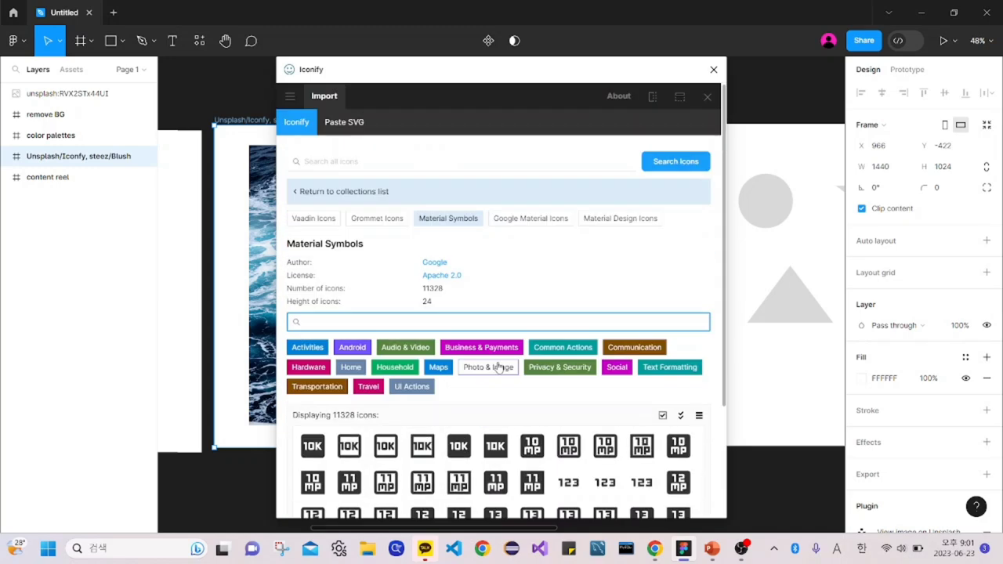
scroll(498, 369, down, 3)
click(438, 481)
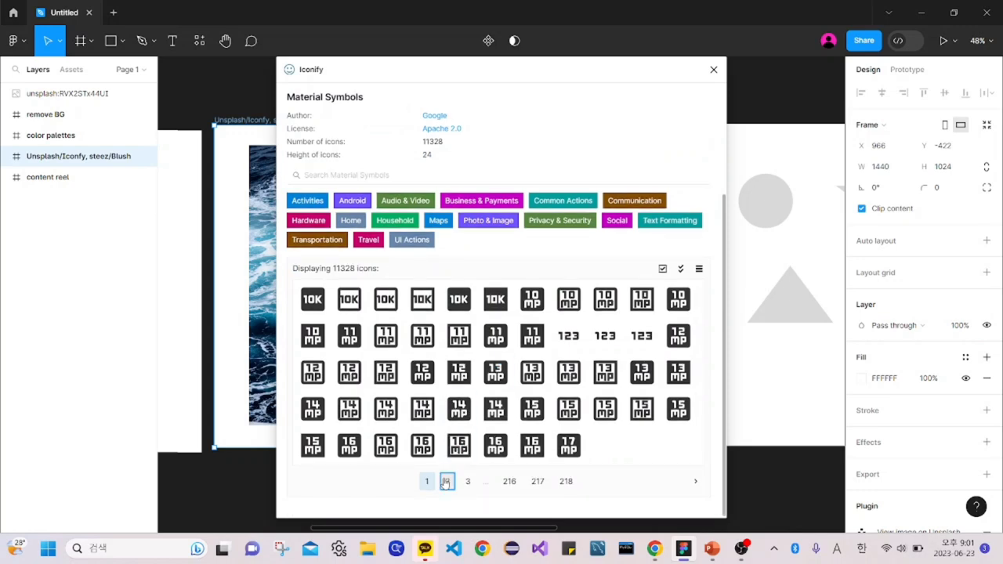
click(458, 481)
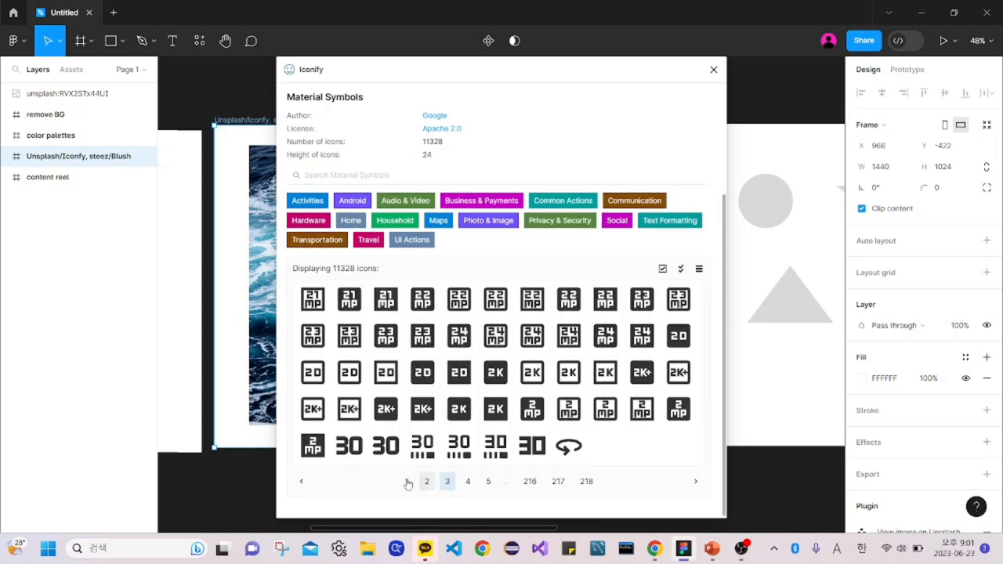
scroll(443, 312, up, 3)
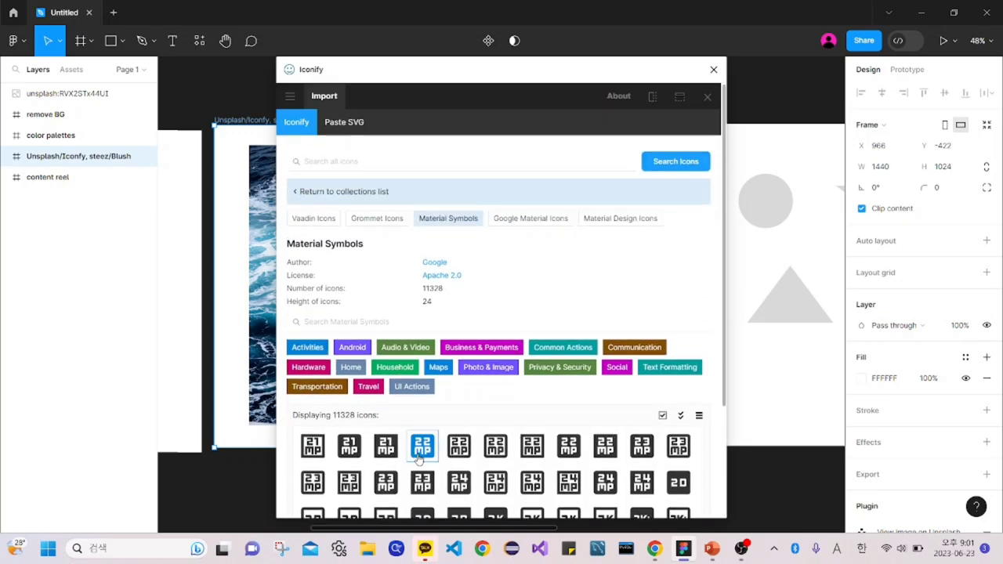
- Search all icon collections for 'sea' and load more results from other collections
click(381, 164)
text(sea)
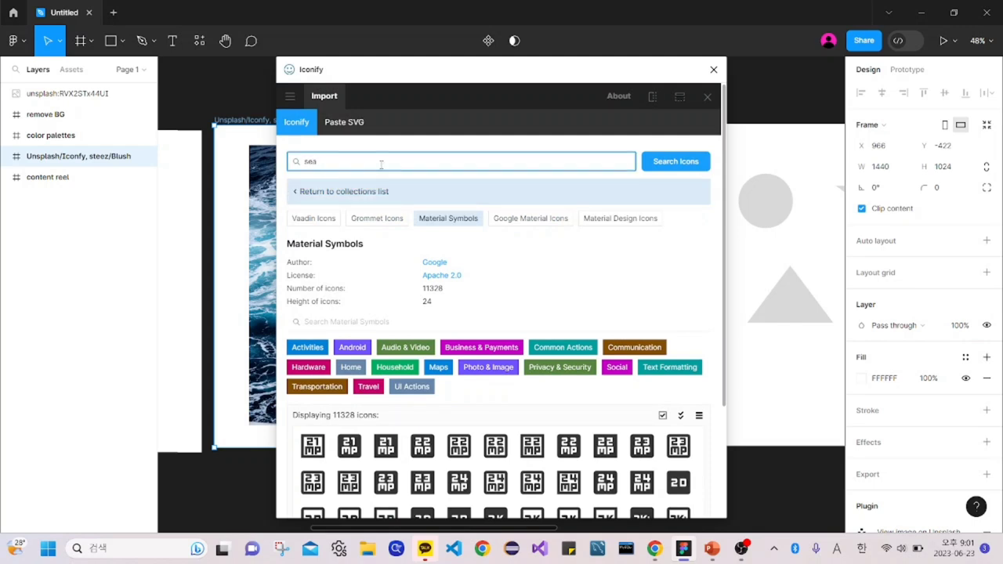
click(657, 166)
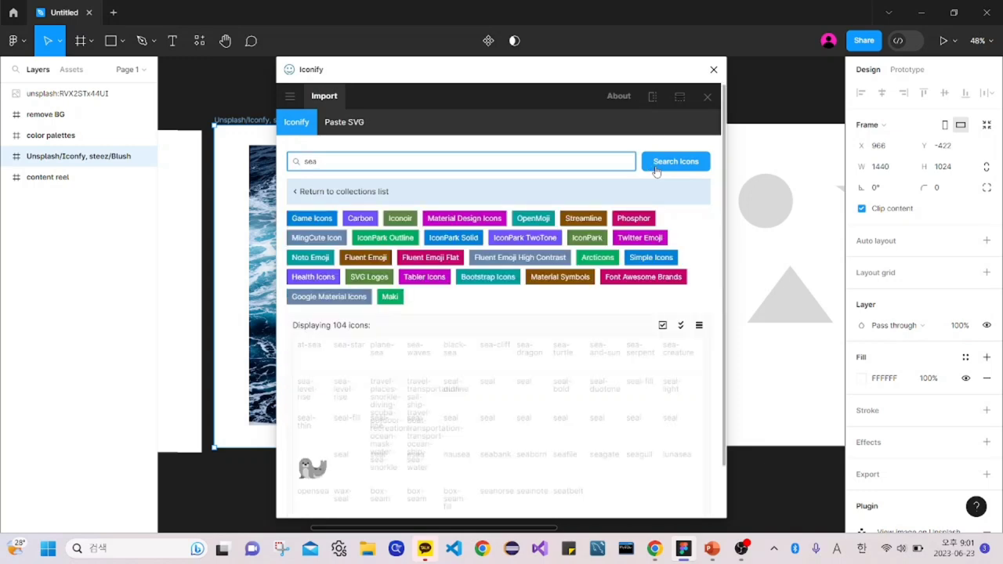
scroll(459, 419, down, 2)
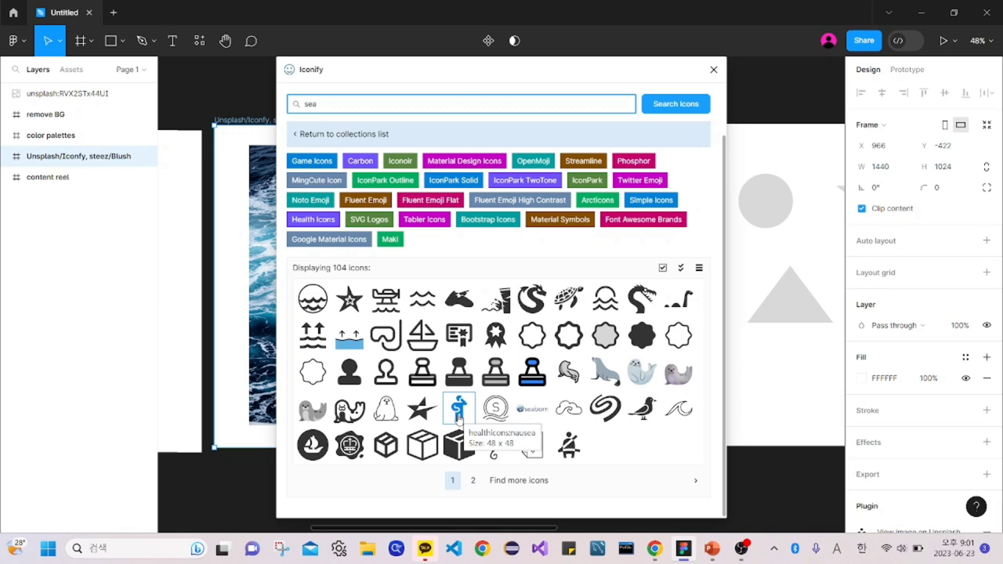
click(473, 479)
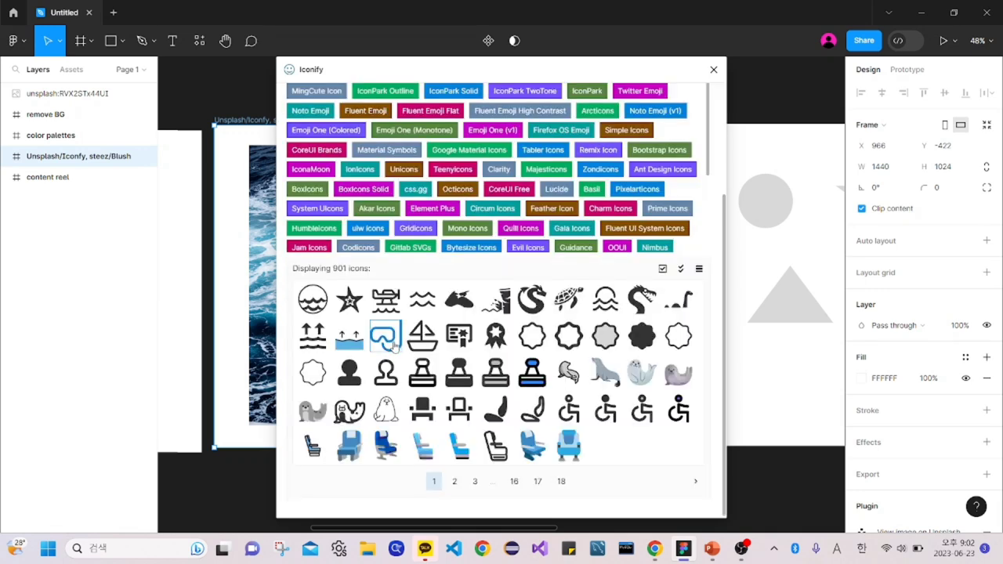
- Import the sailboat icon from Iconify in blue (#699bf7) and close the plugin
click(419, 347)
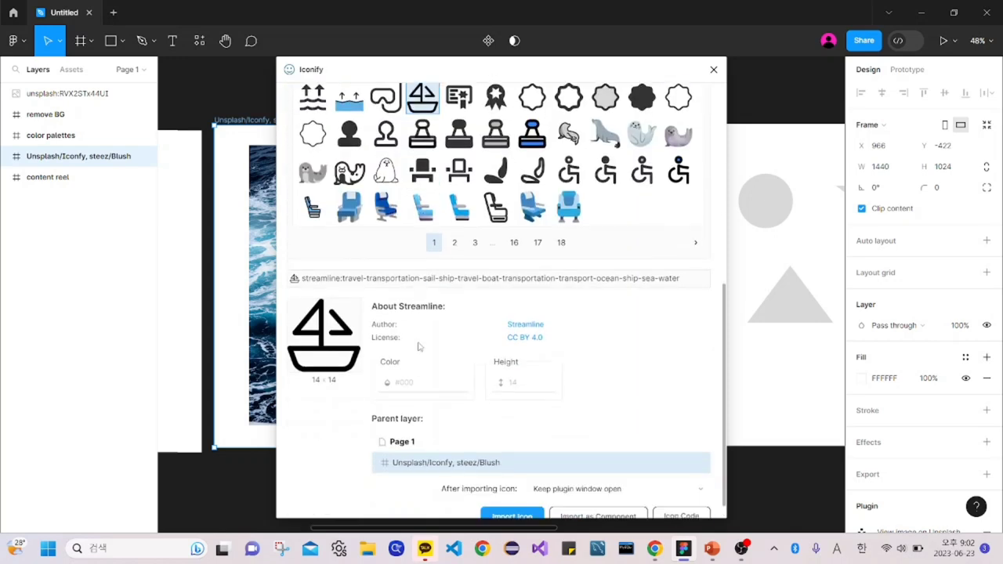
click(453, 383)
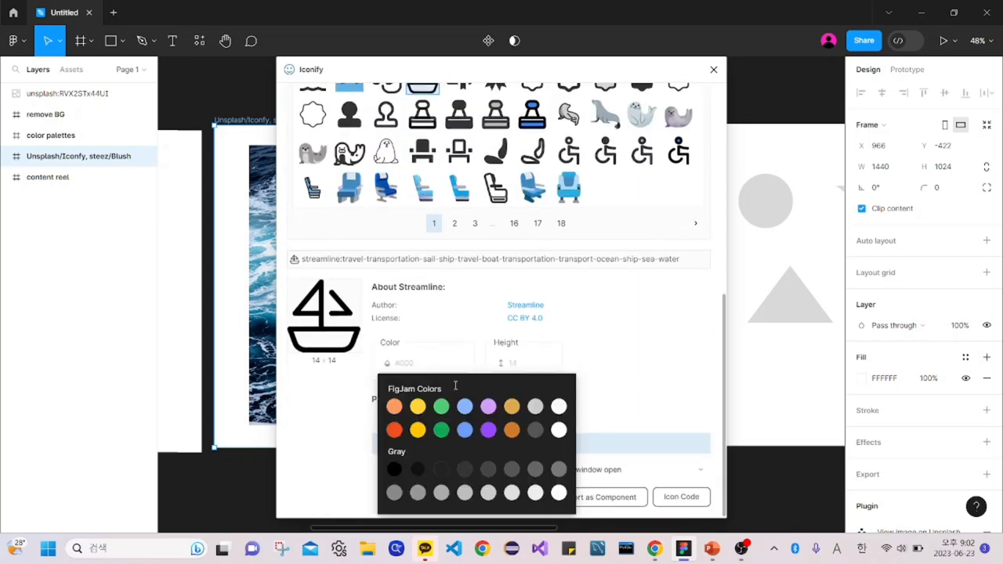
click(465, 429)
click(604, 368)
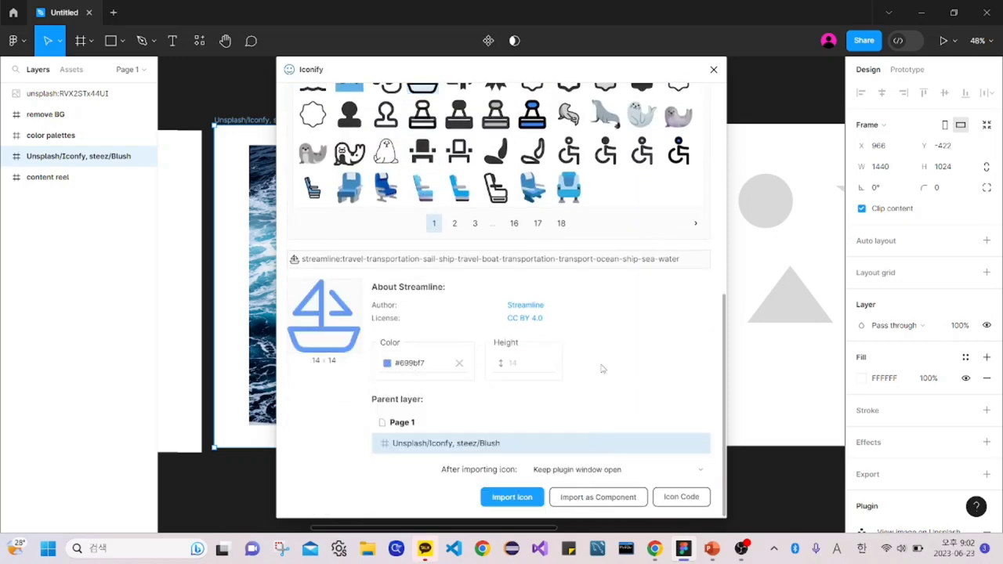
click(528, 499)
click(714, 72)
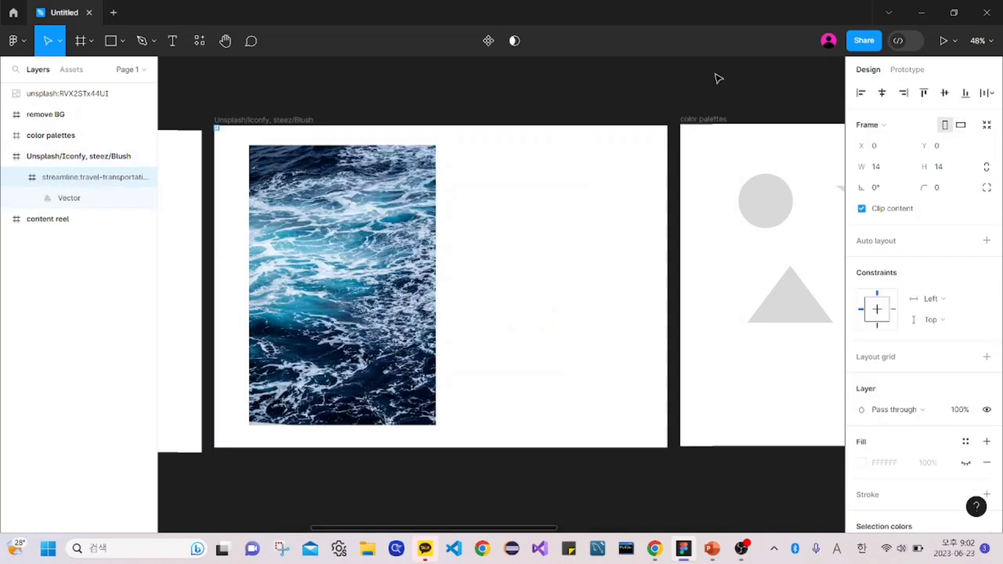
click(521, 266)
- Move the sailboat vector beside the ocean photo and enlarge it to about 305×259
click(86, 198)
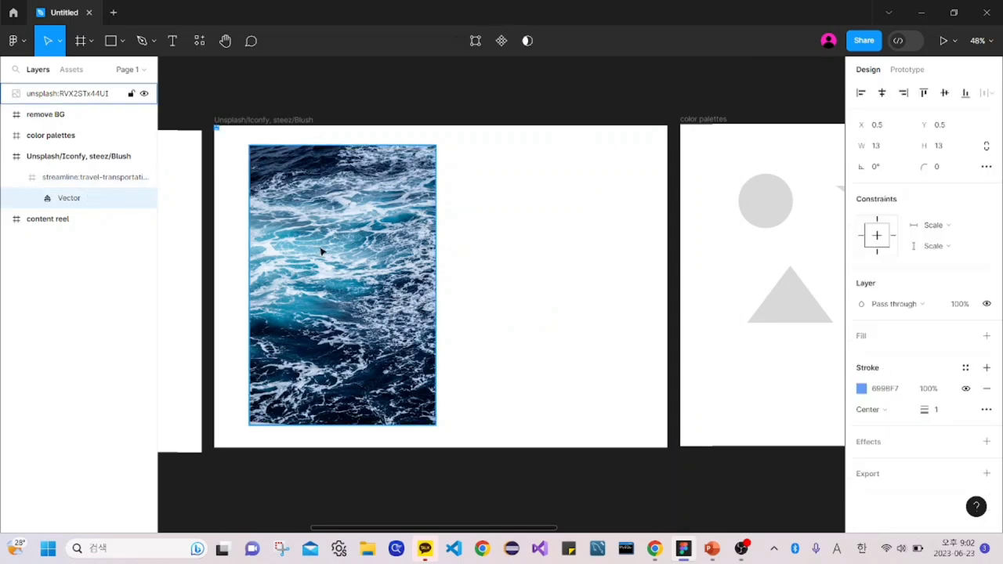
scroll(322, 251, down, 3)
scroll(321, 250, up, 4)
scroll(656, 291, down, 1)
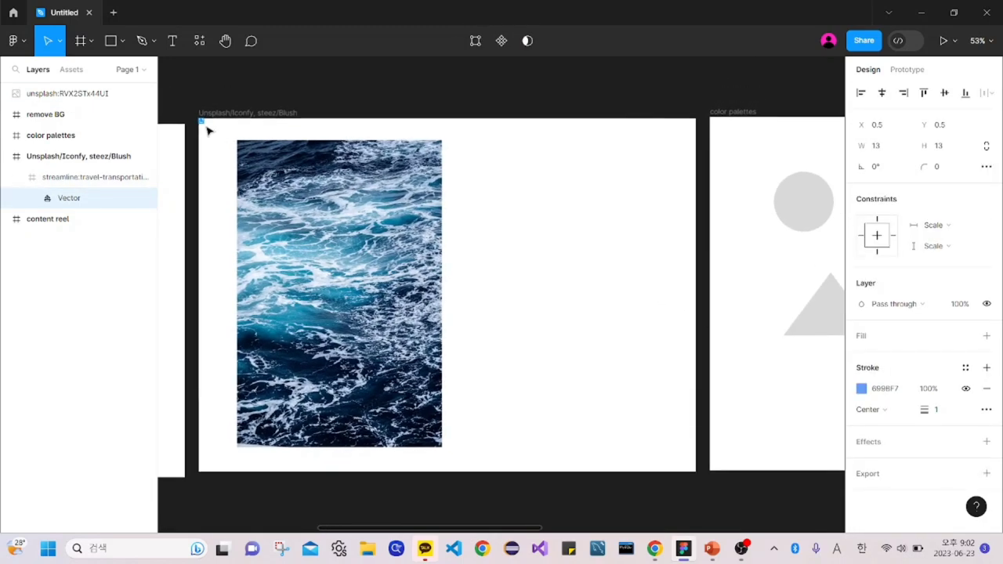
drag(201, 123, 502, 234)
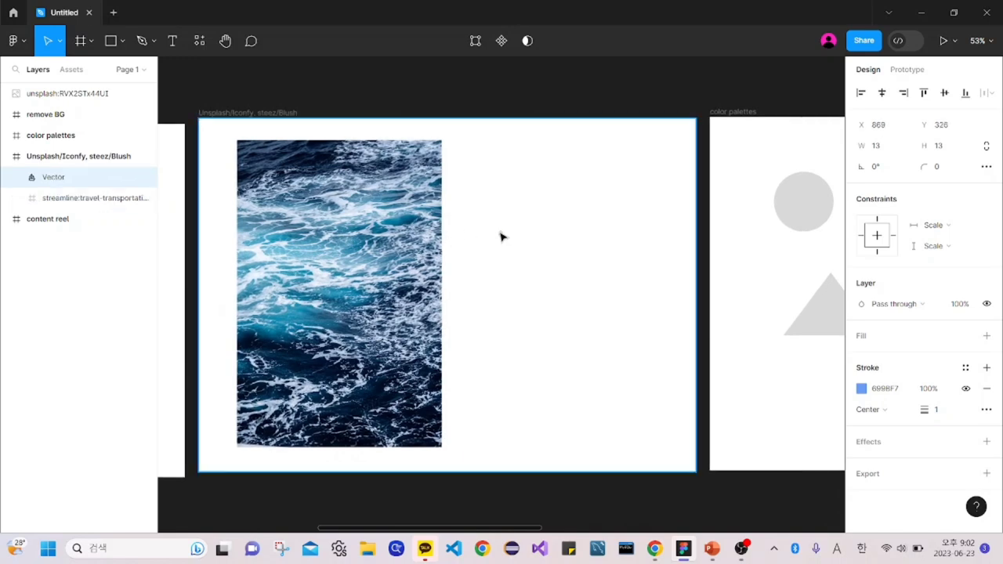
scroll(506, 240, up, 3)
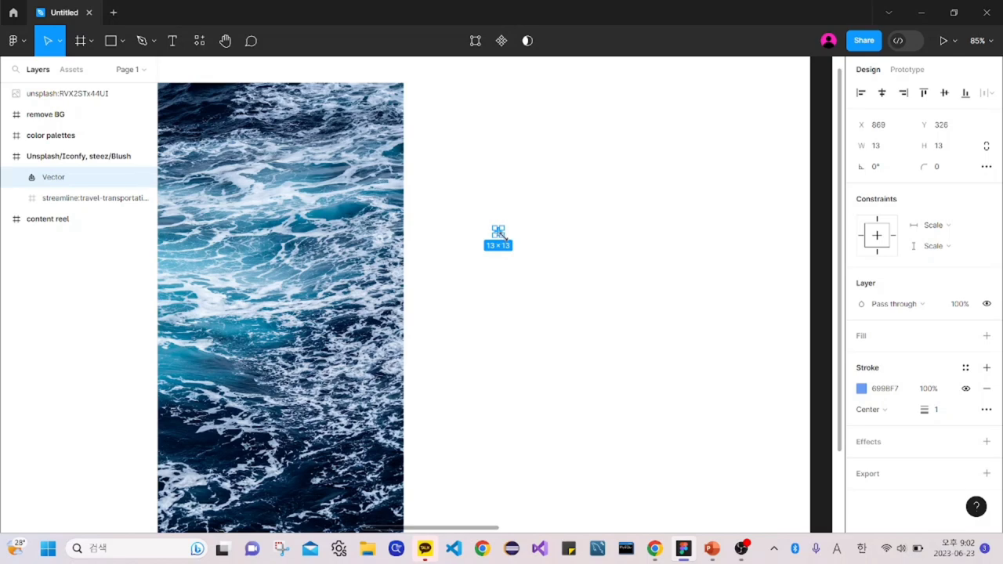
drag(503, 234, 664, 371)
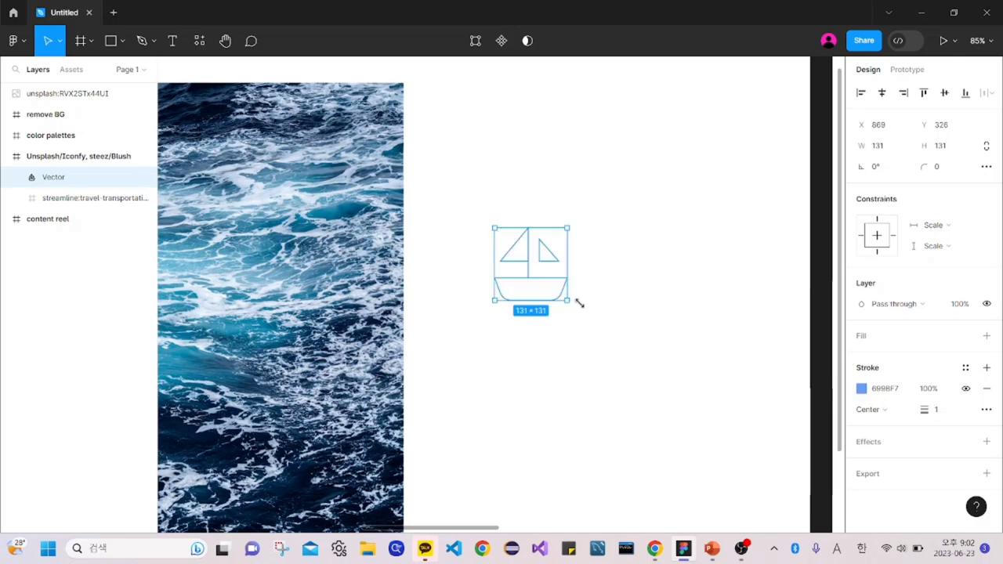
click(702, 377)
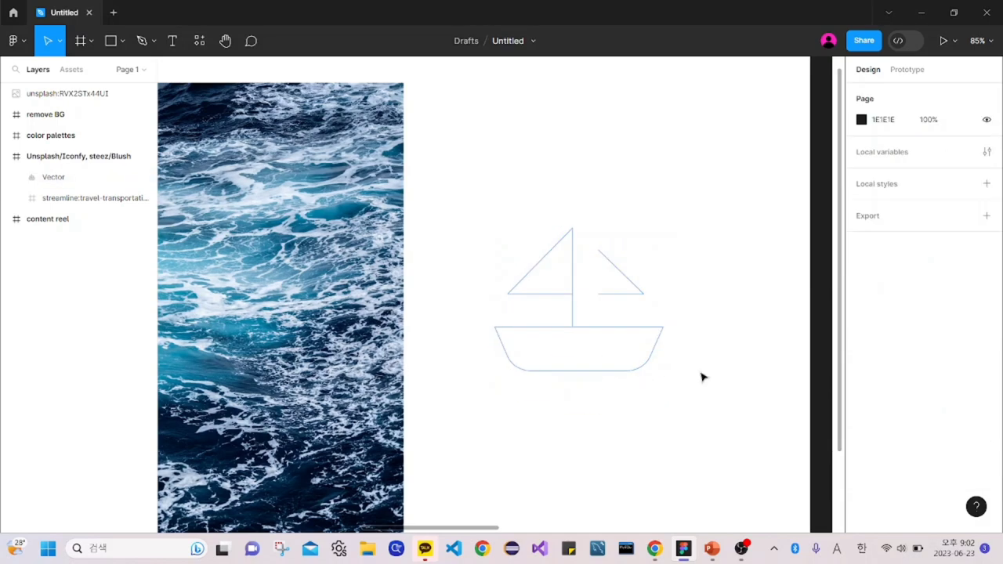
scroll(701, 377, down, 2)
scroll(701, 377, down, 1)
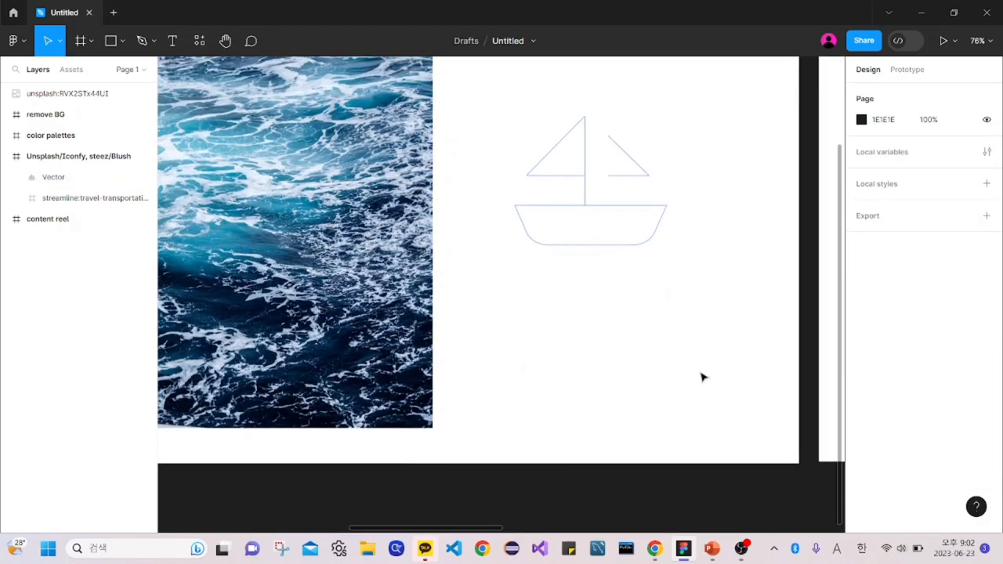
scroll(710, 392, up, 3)
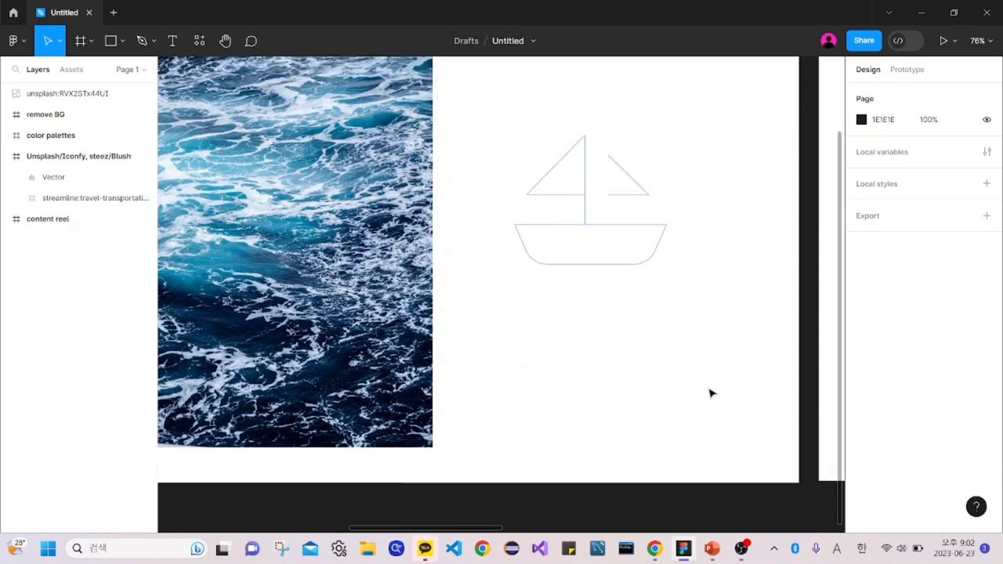
scroll(711, 391, down, 2)
scroll(711, 391, down, 2)
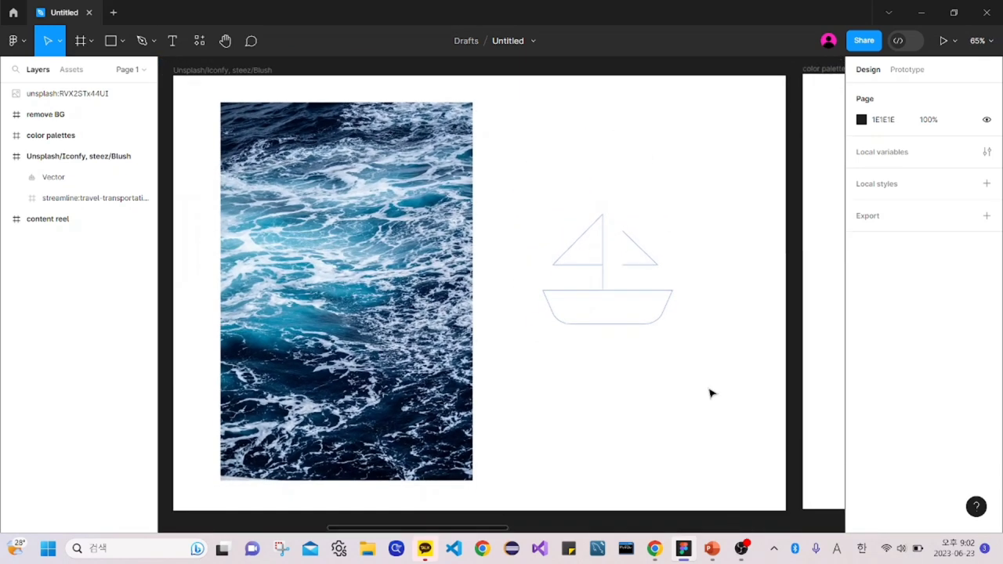
click(638, 295)
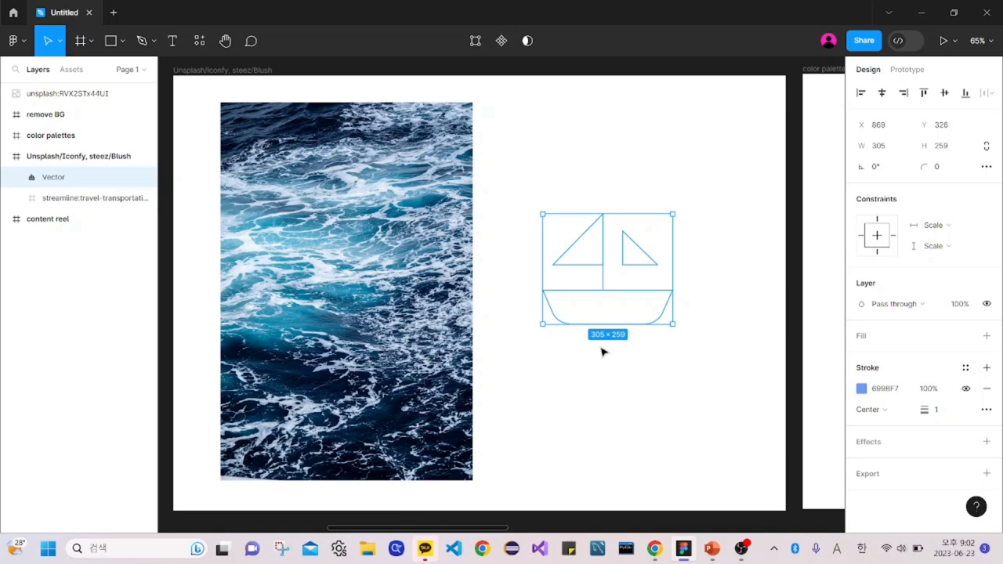
- Search the plugins for 'steez' and run the Steez plugin
click(196, 41)
key(BackSpace)
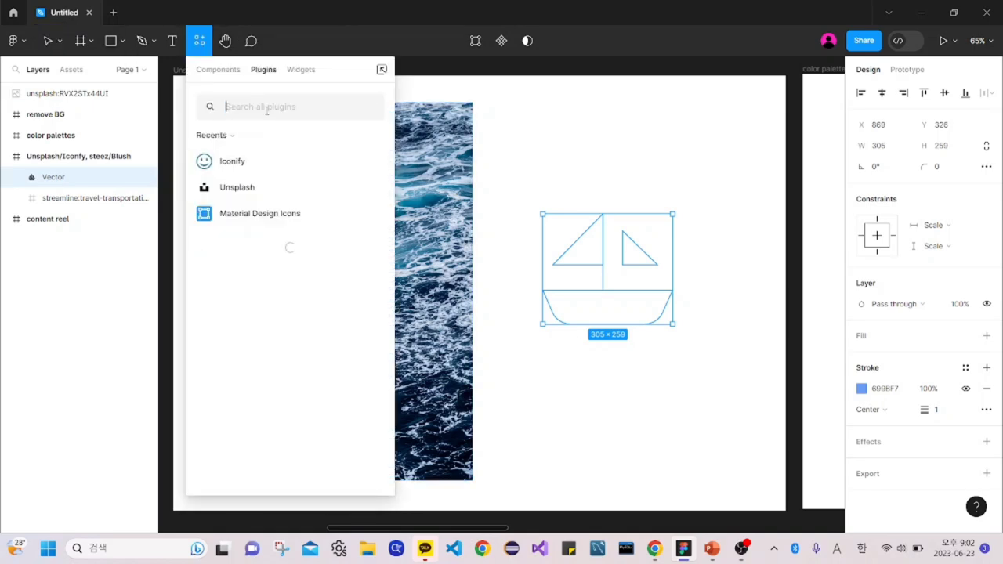
text(stee)
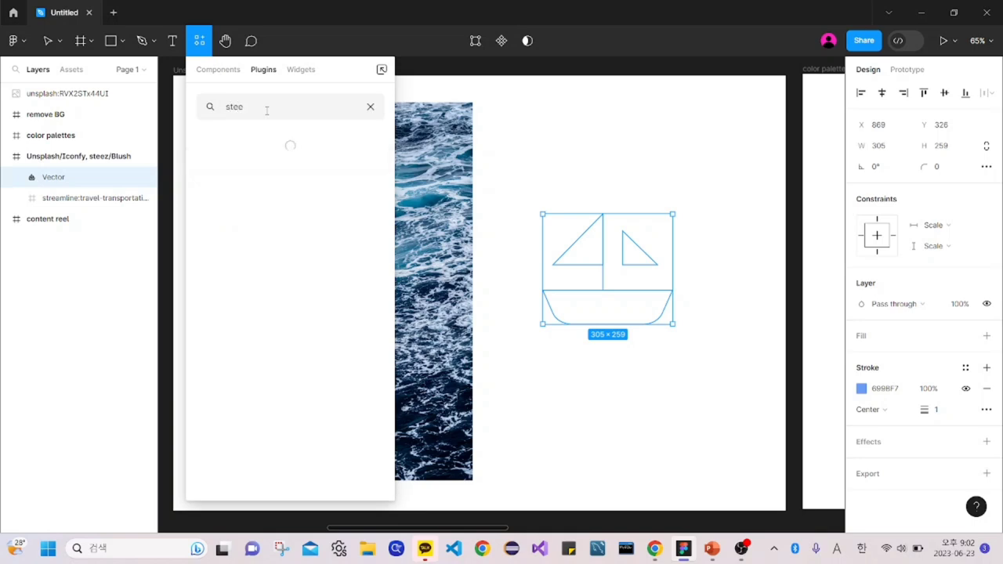
text(z)
click(371, 172)
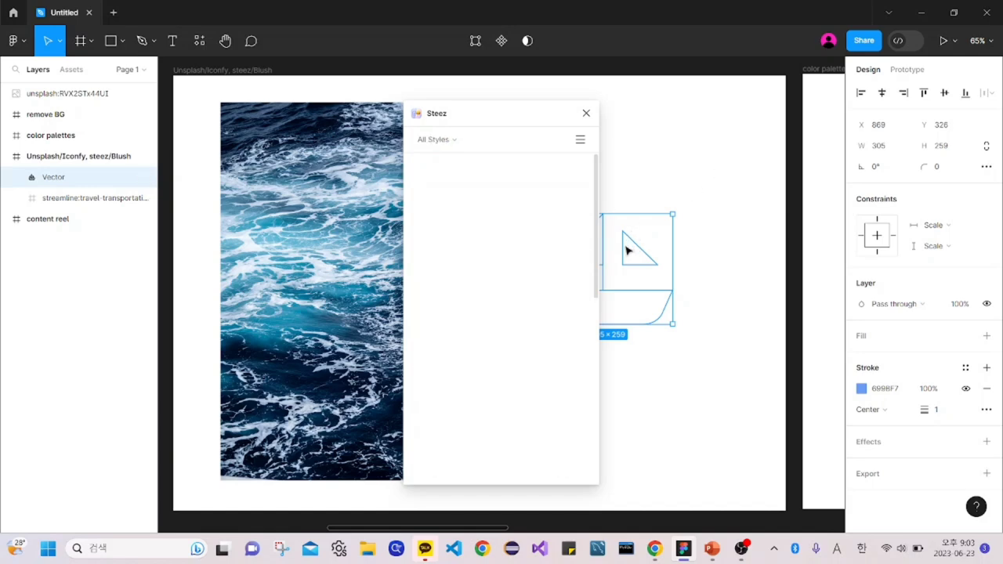
- Insert a Steez sailboat icon, close the plugin, and move the icon beside the photo's top
key(Escape)
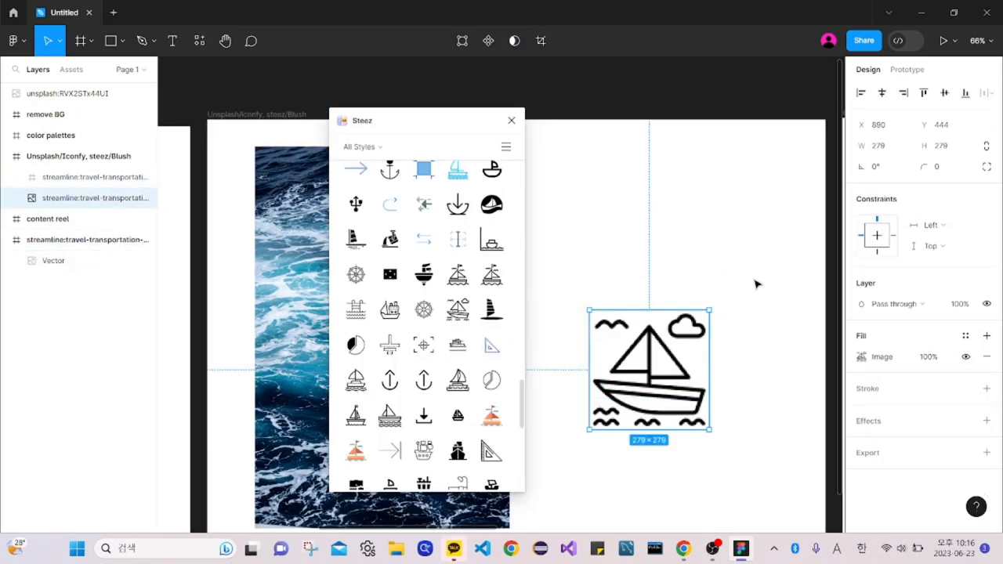
click(756, 284)
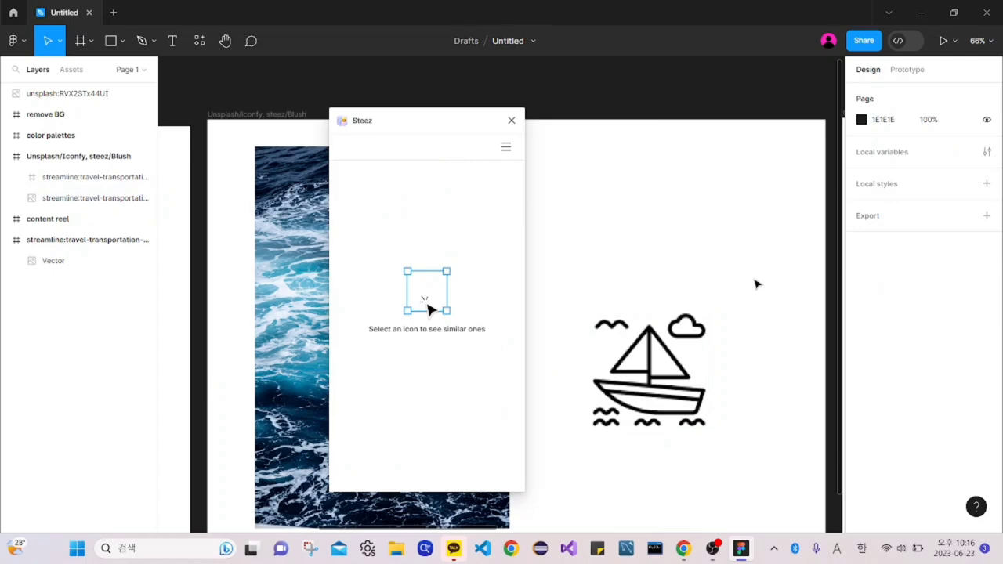
click(511, 119)
click(631, 344)
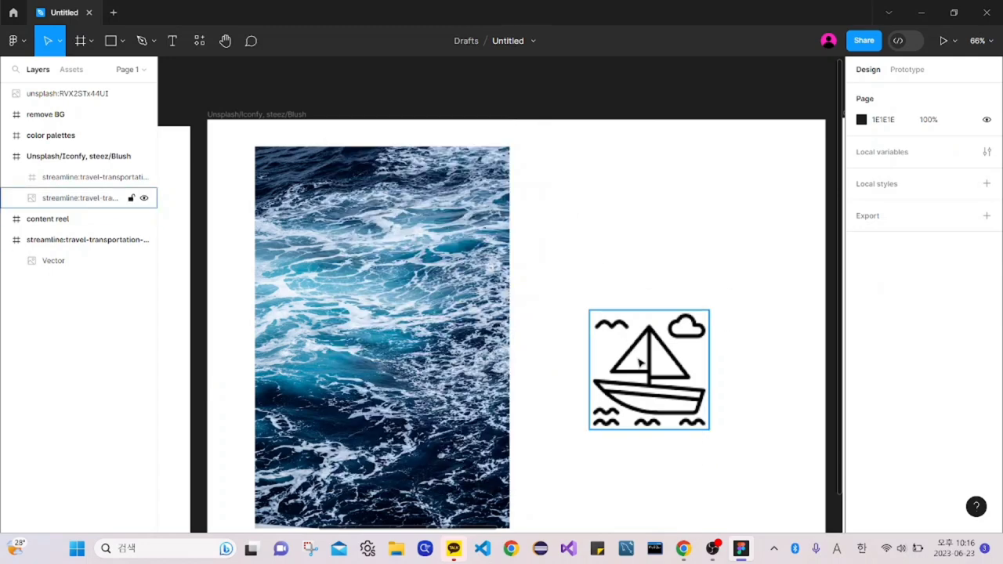
drag(638, 361, 585, 245)
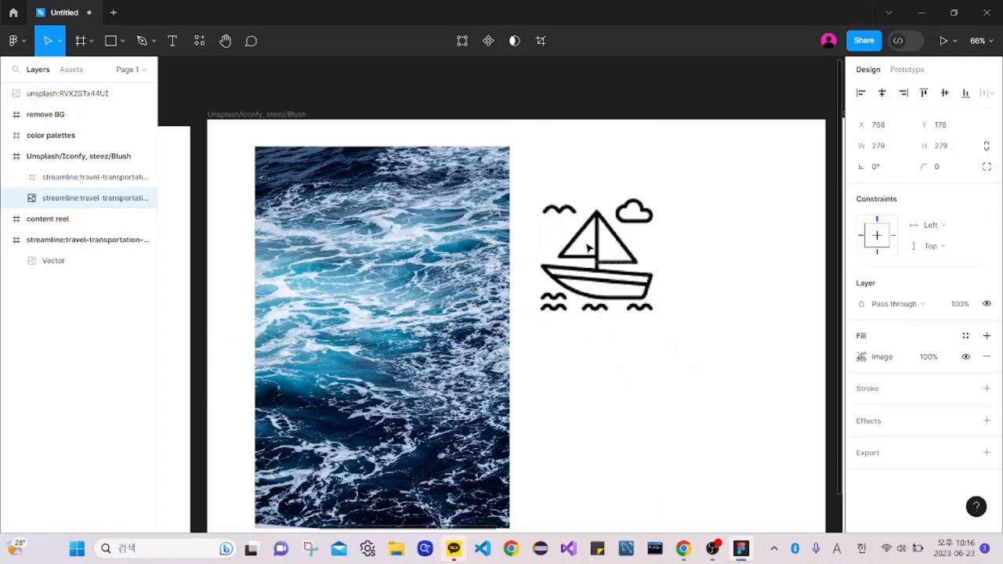
click(704, 431)
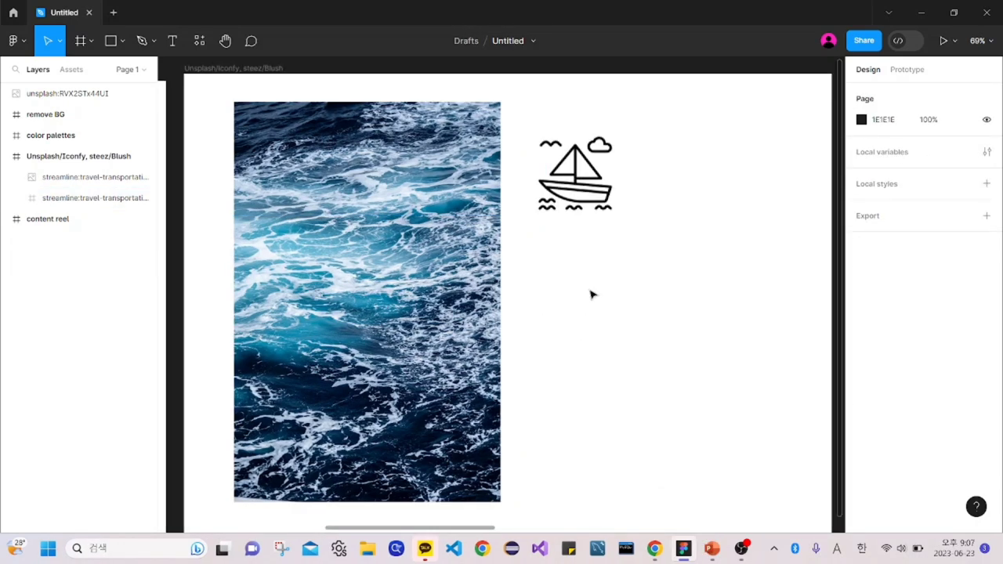
- Search the plugins for 'blush' and run the Blush plugin
click(200, 46)
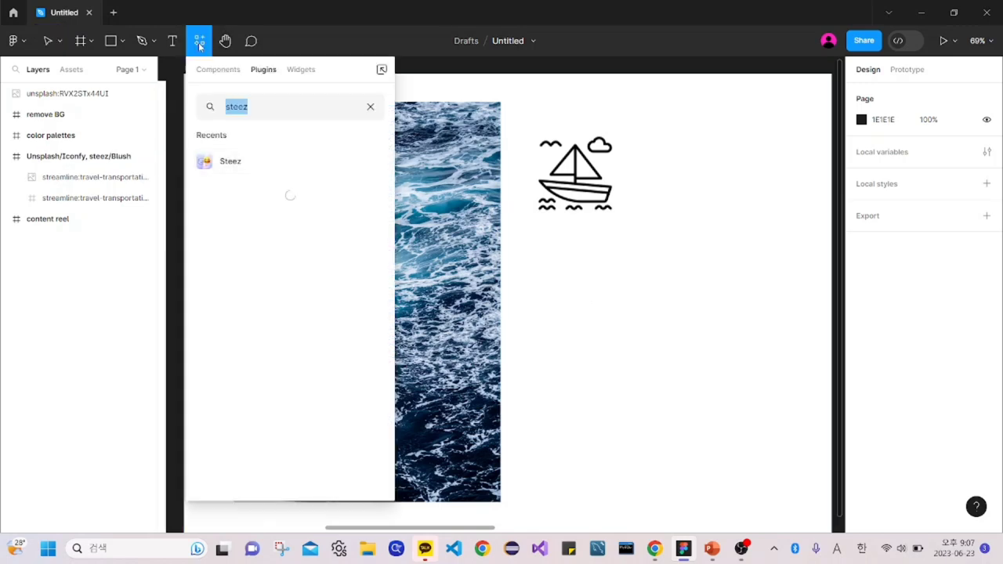
click(371, 108)
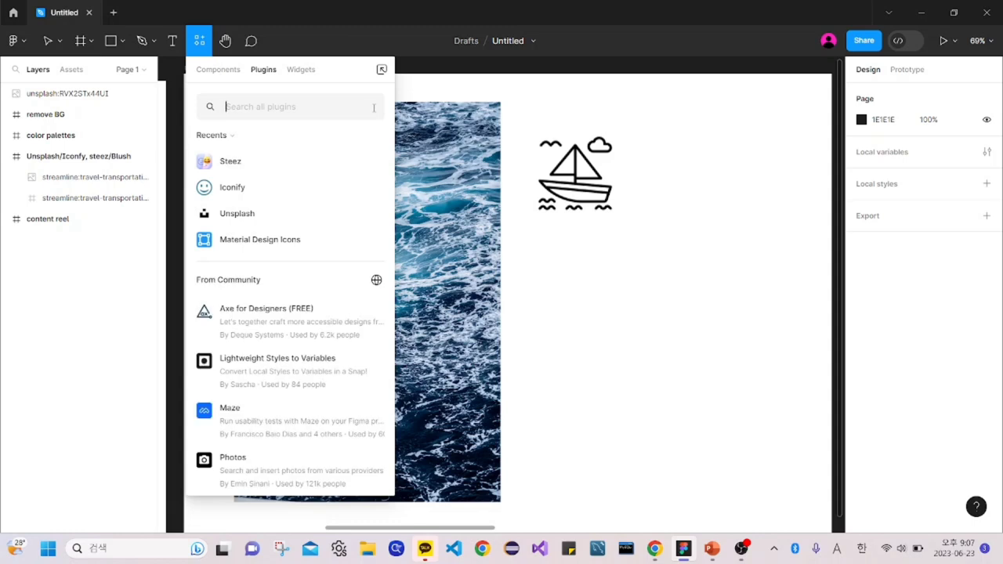
text(blush)
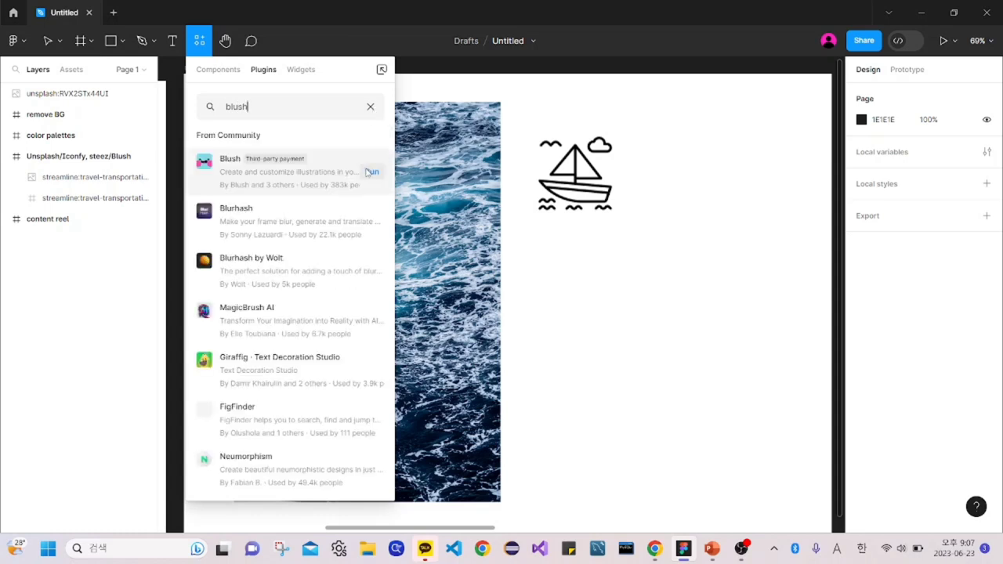
click(370, 176)
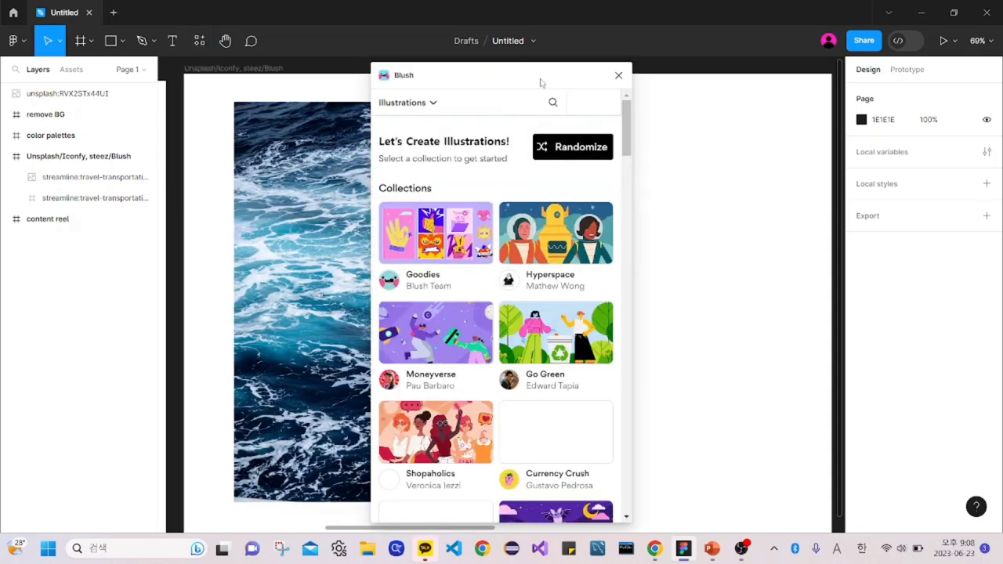
- Place an Open Peeps Bust illustration from Blush onto the canvas
scroll(531, 255, down, 2)
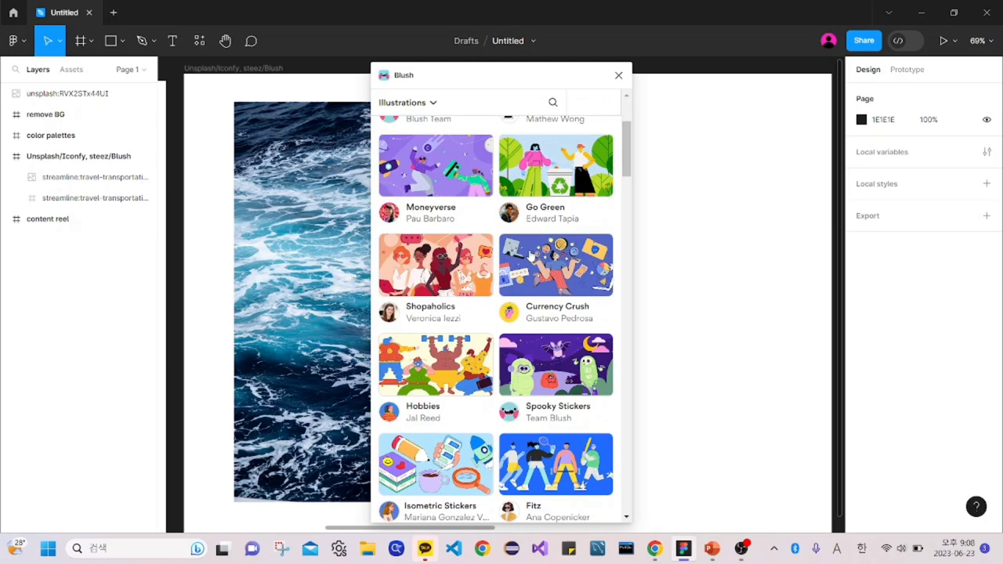
scroll(530, 255, down, 3)
scroll(531, 255, down, 3)
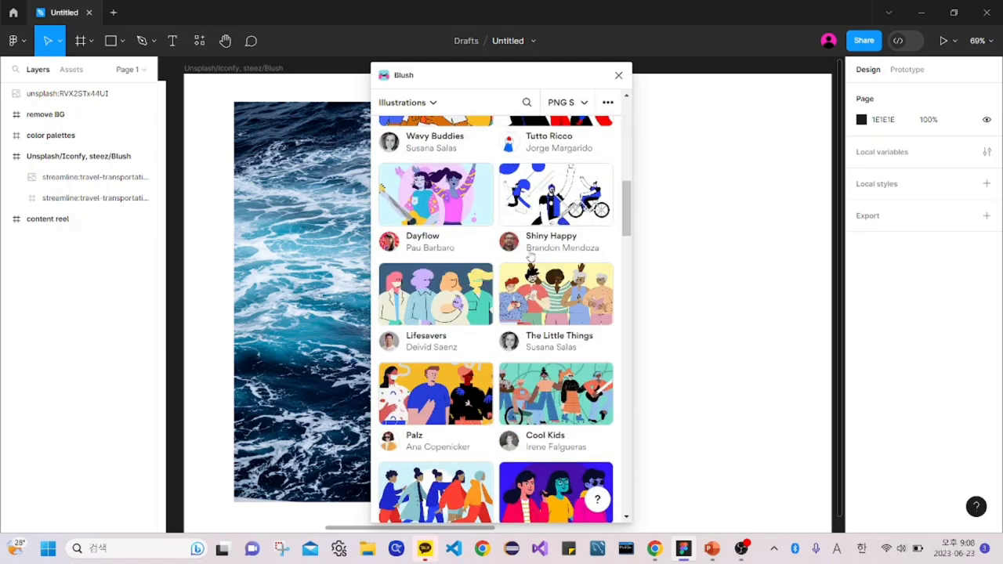
scroll(530, 256, down, 2)
scroll(530, 257, down, 2)
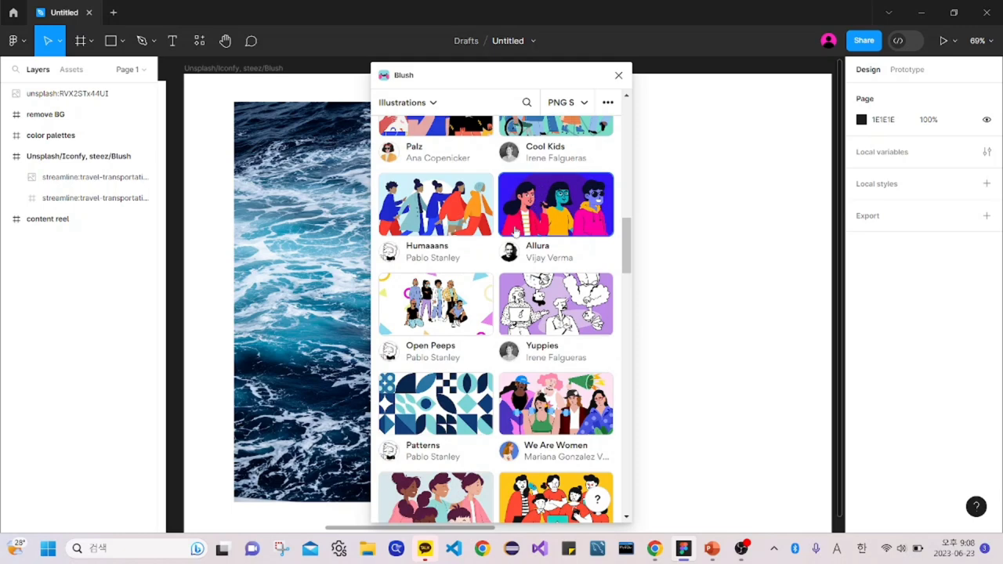
click(450, 303)
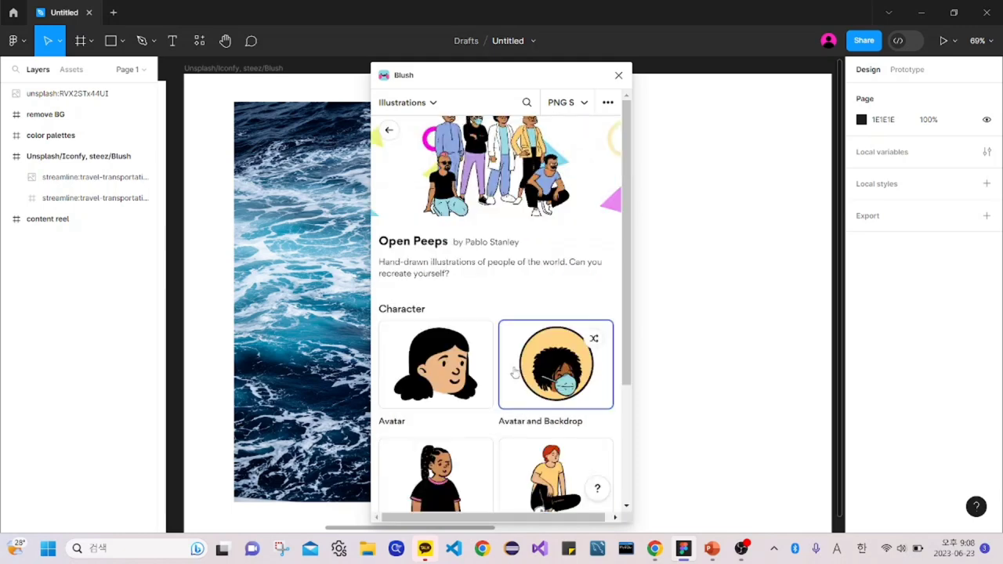
scroll(514, 374, down, 2)
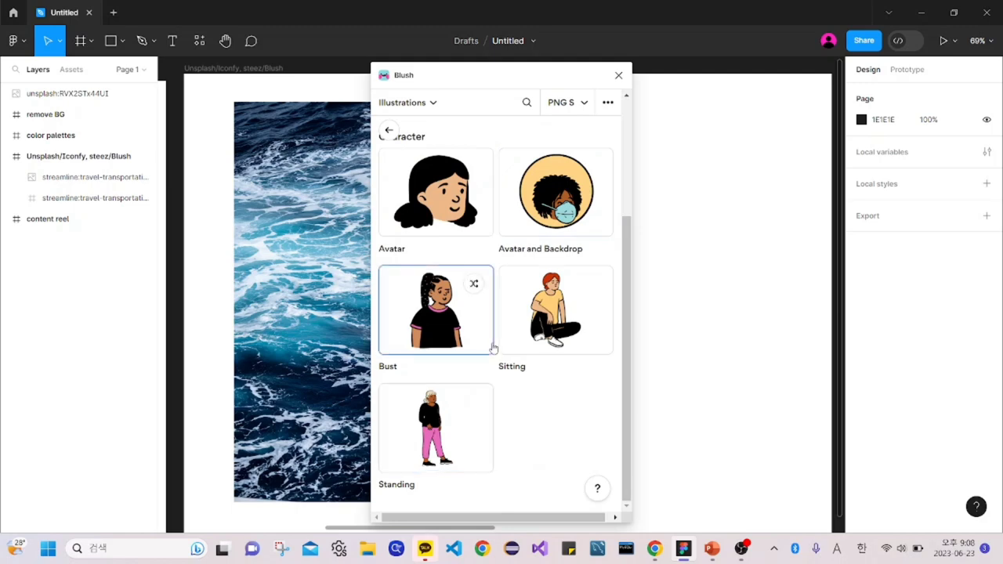
click(452, 333)
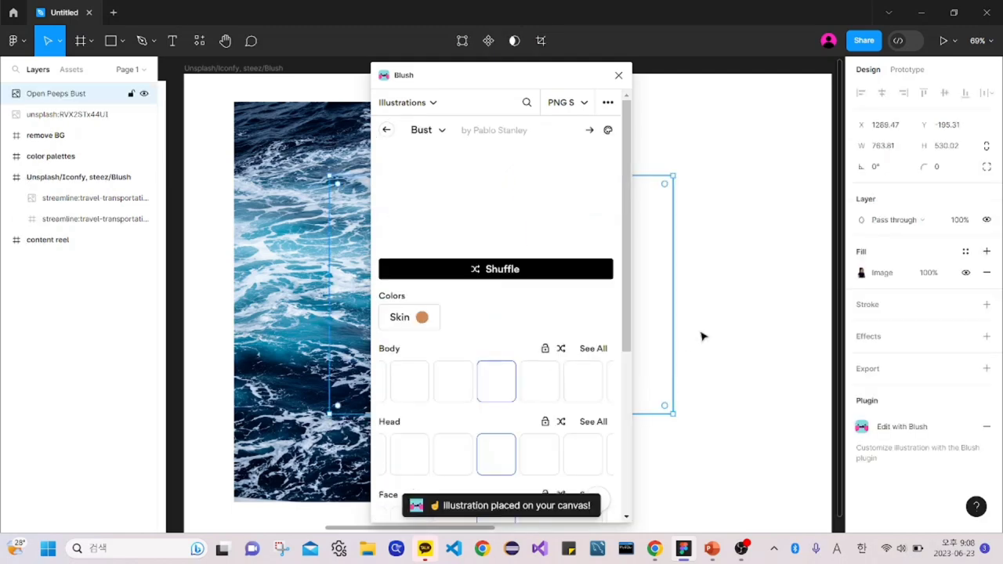
- Customize the bust with darker brown skin, a shrugging pose and a respirator mask
scroll(525, 365, down, 1)
scroll(525, 364, up, 1)
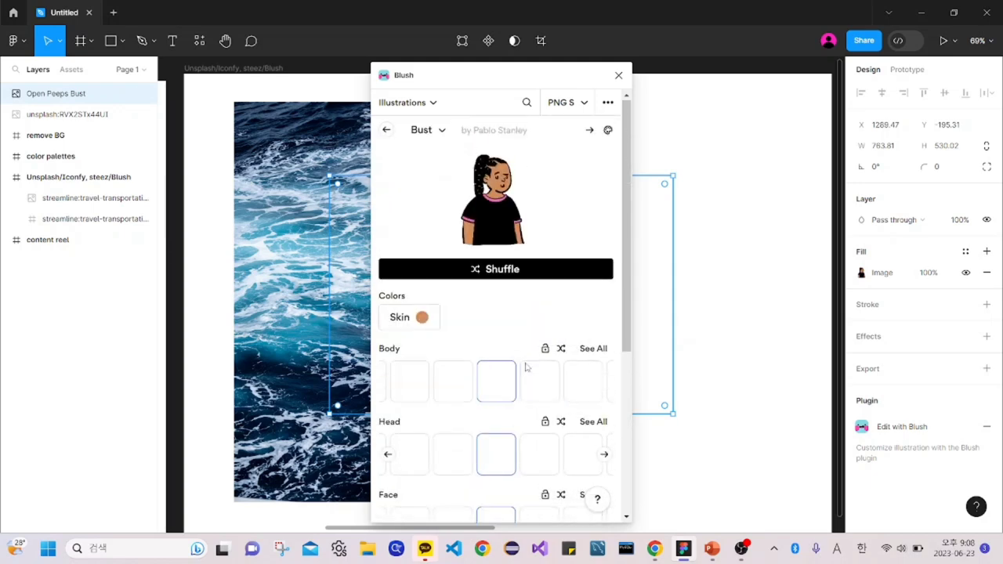
click(417, 324)
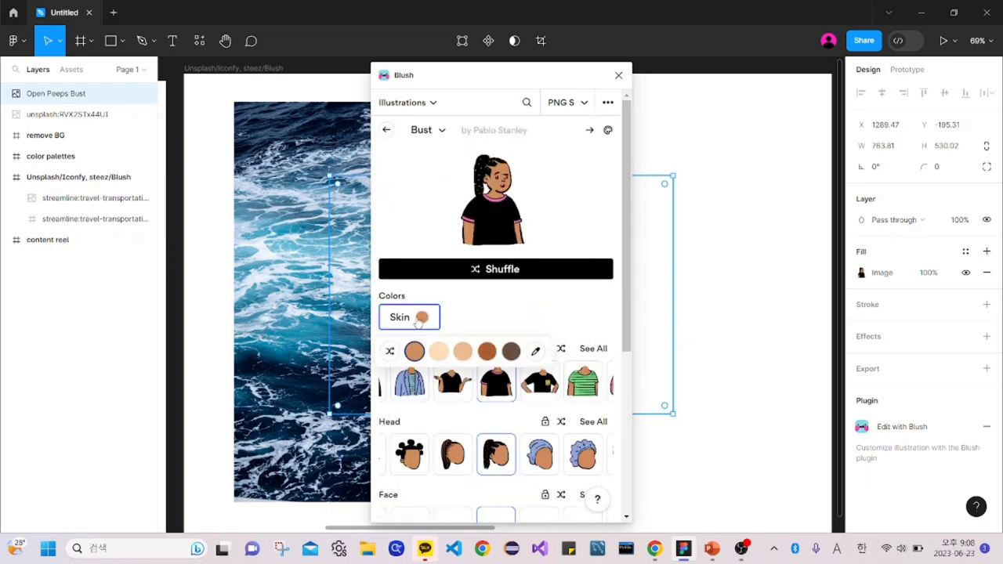
click(482, 350)
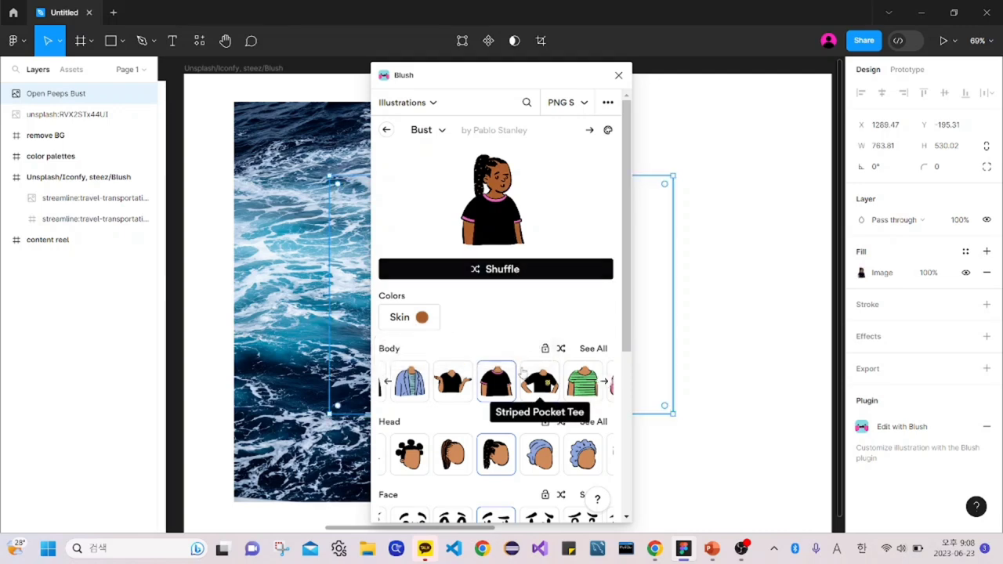
click(451, 381)
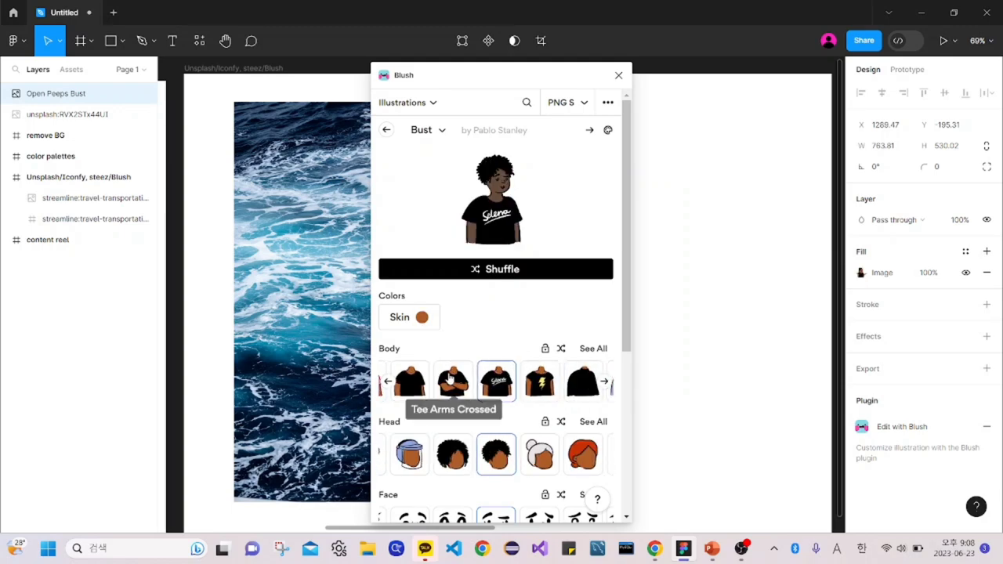
scroll(447, 378, down, 3)
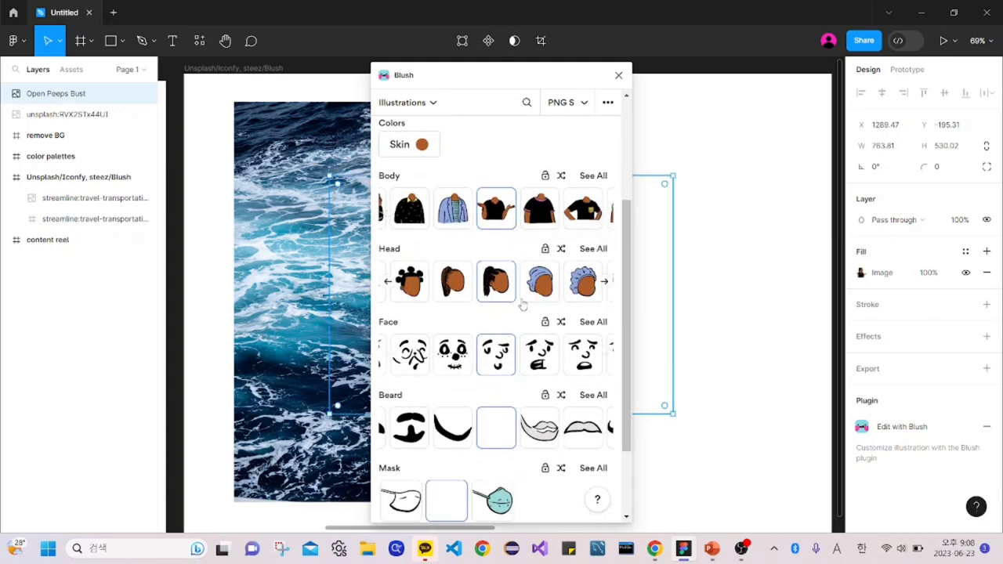
scroll(510, 385, down, 2)
click(510, 385)
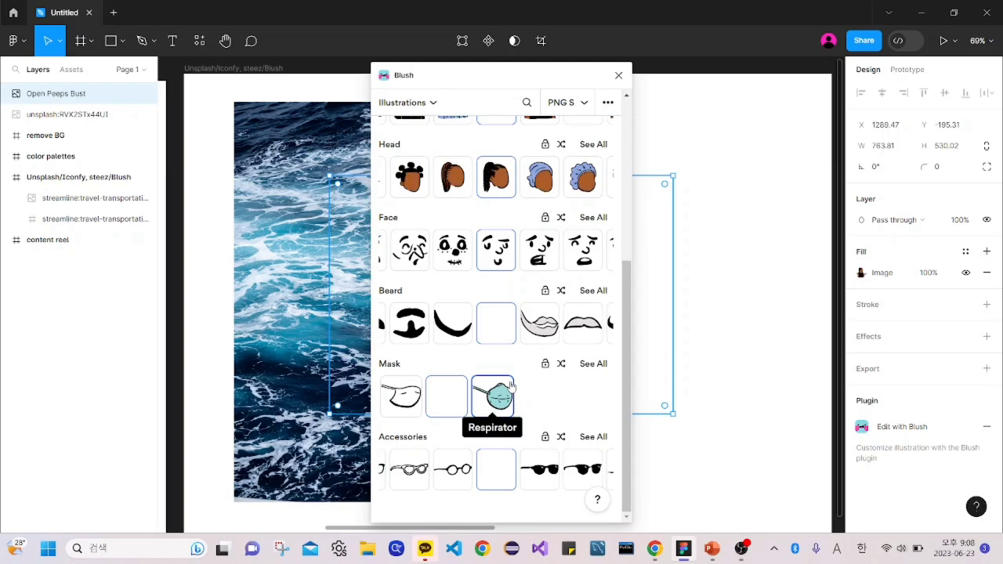
scroll(510, 386, up, 5)
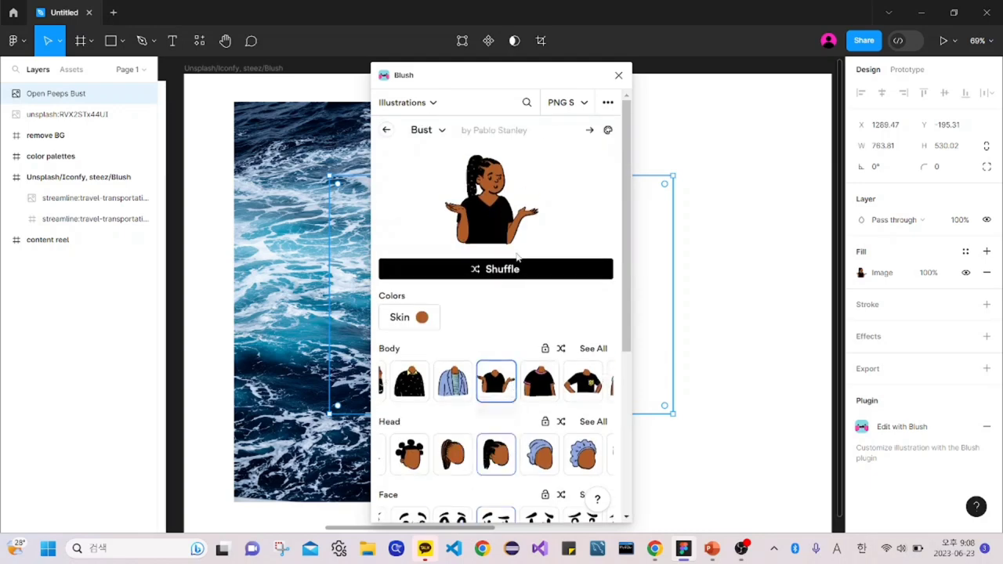
scroll(514, 269, down, 5)
scroll(513, 268, up, 3)
scroll(512, 269, up, 2)
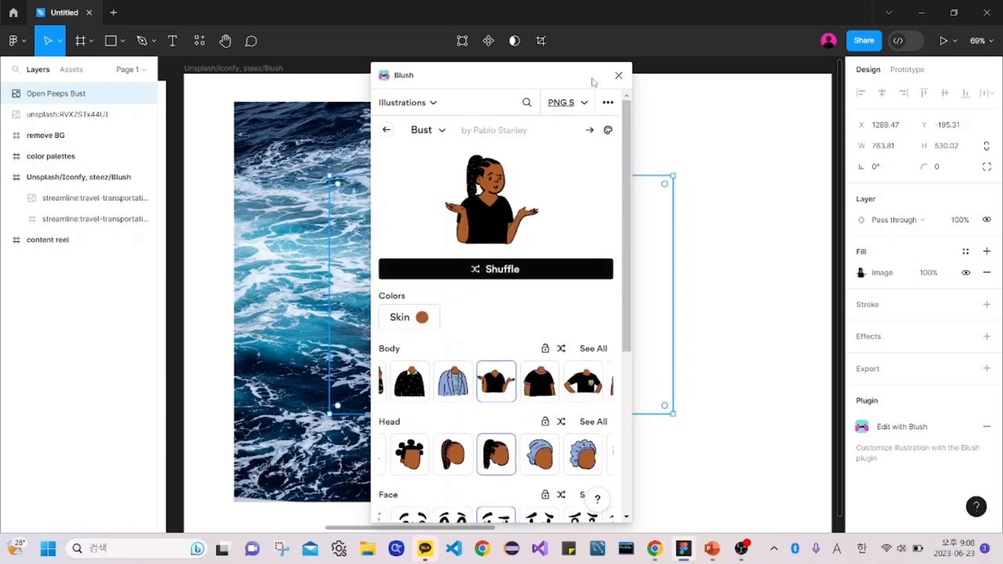
- Close Blush, resize the bust to about 493×380, and place it beside the photo below the sailboat
click(619, 76)
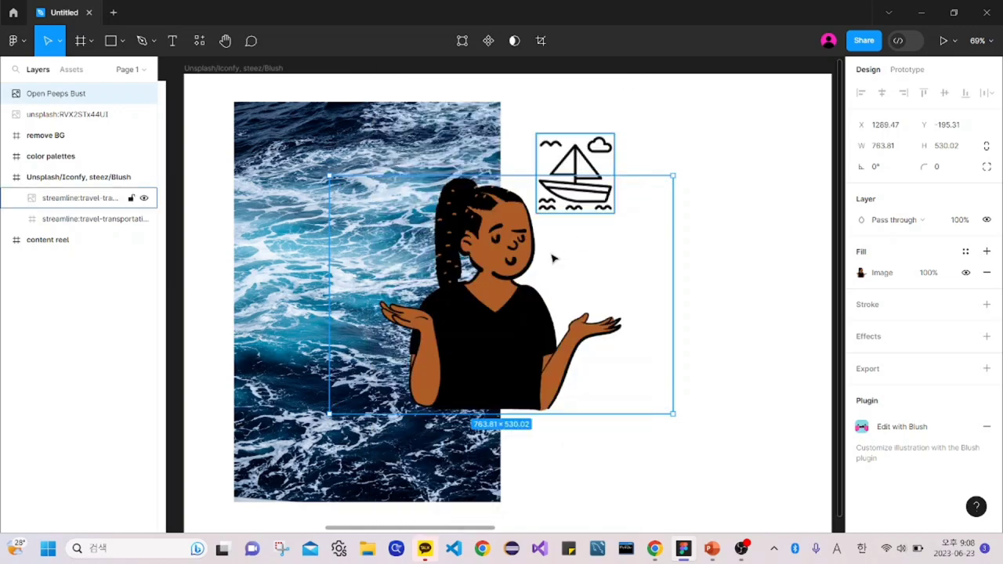
drag(672, 173, 550, 243)
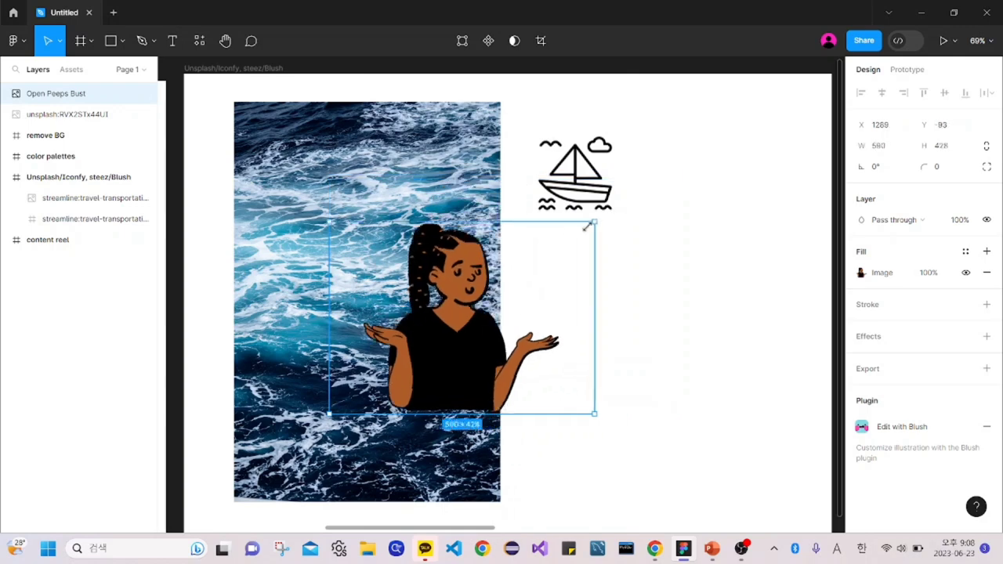
drag(483, 315, 645, 323)
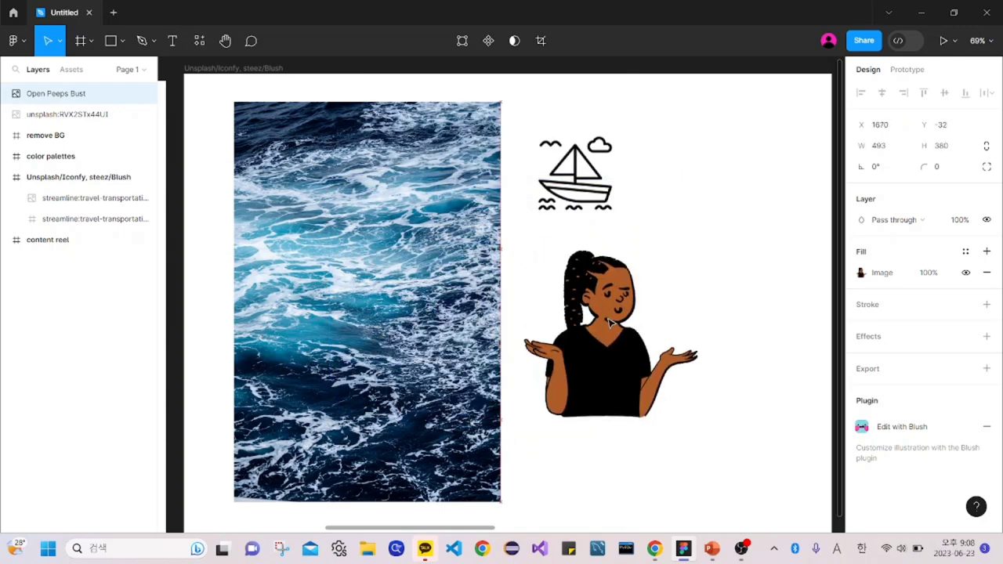
- Move the view to the color palettes frame and bring up the plugin browser
click(785, 344)
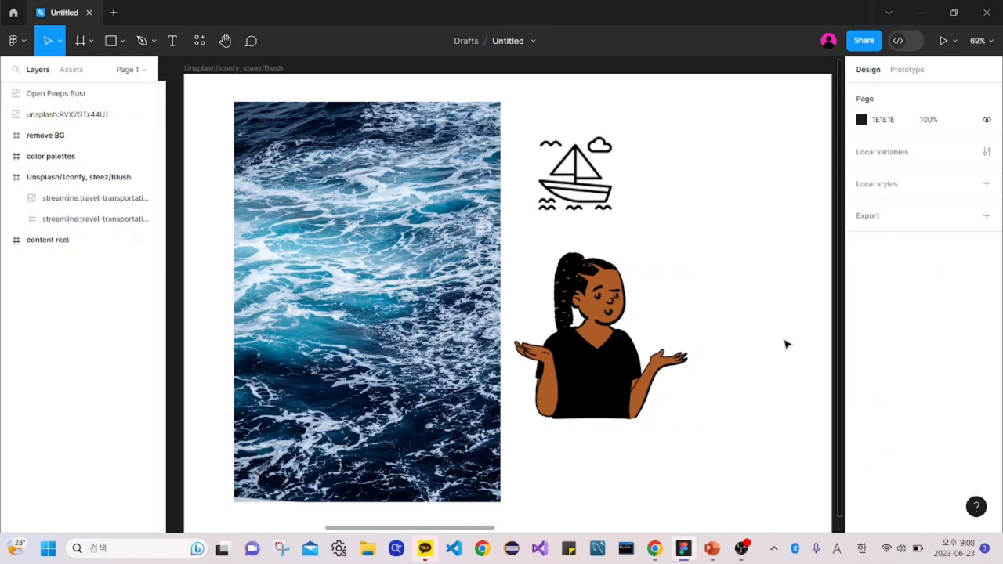
key(n)
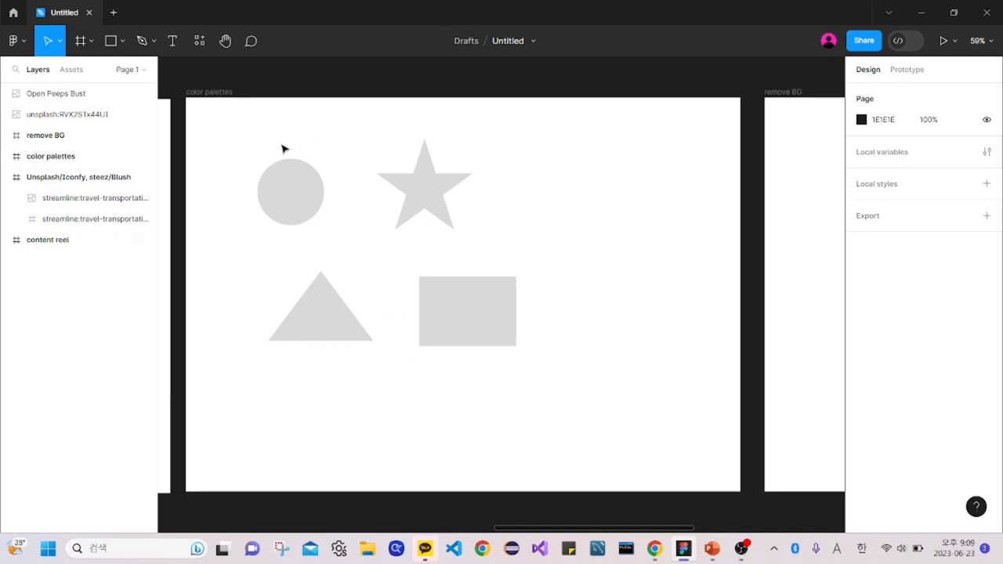
click(200, 41)
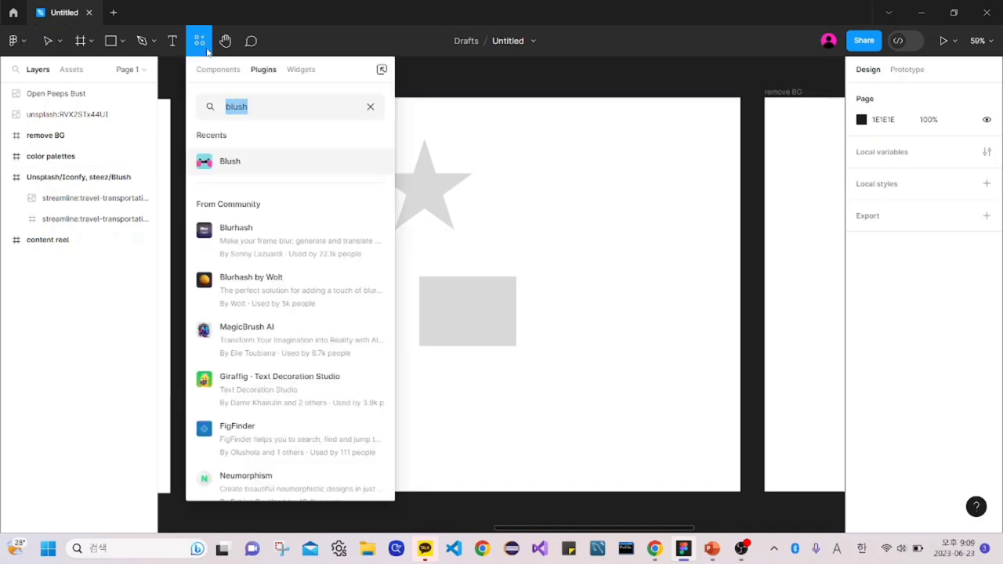
- Search plugins for 'color palettes' and run the Color Palettes plugin
click(371, 108)
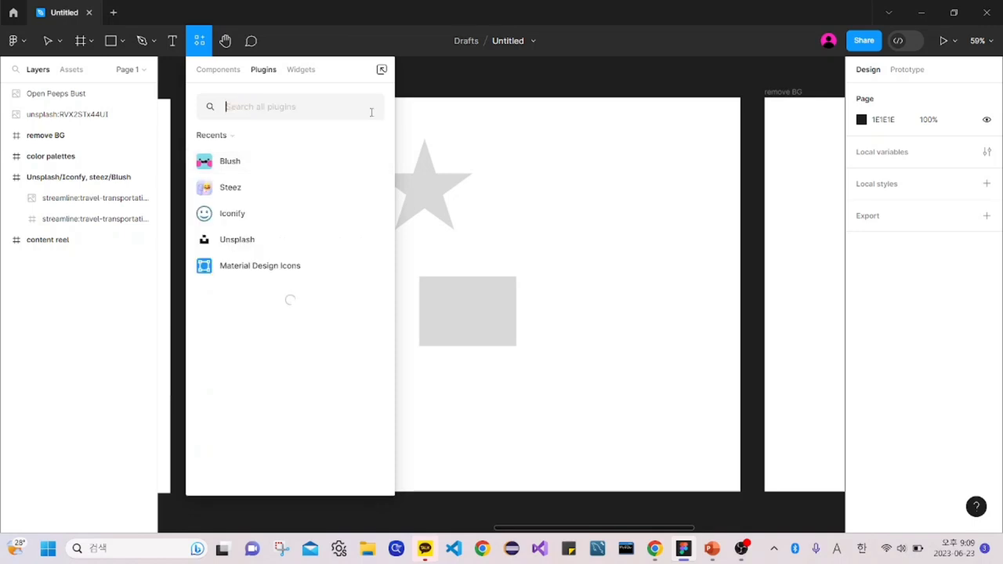
text(colo)
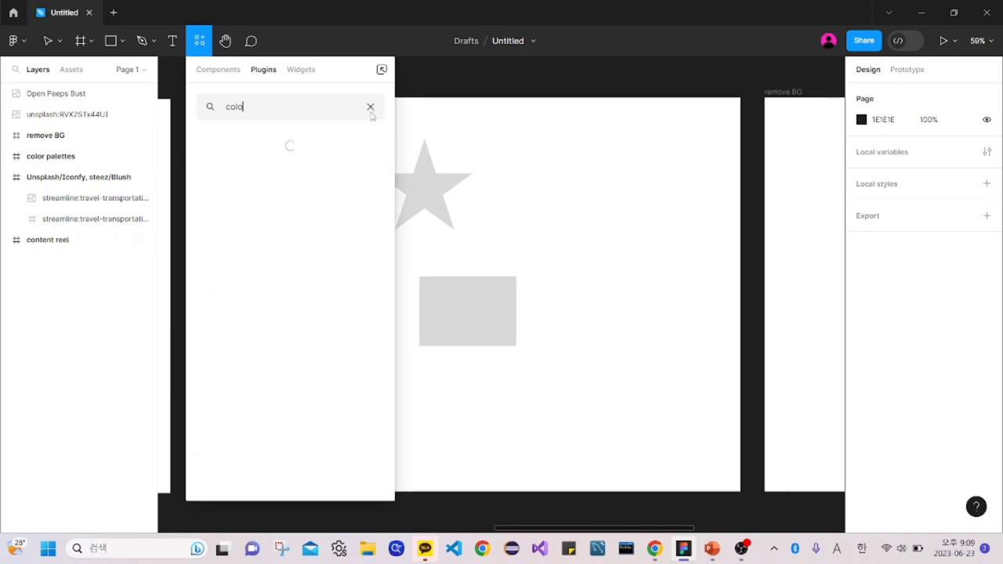
text(r)
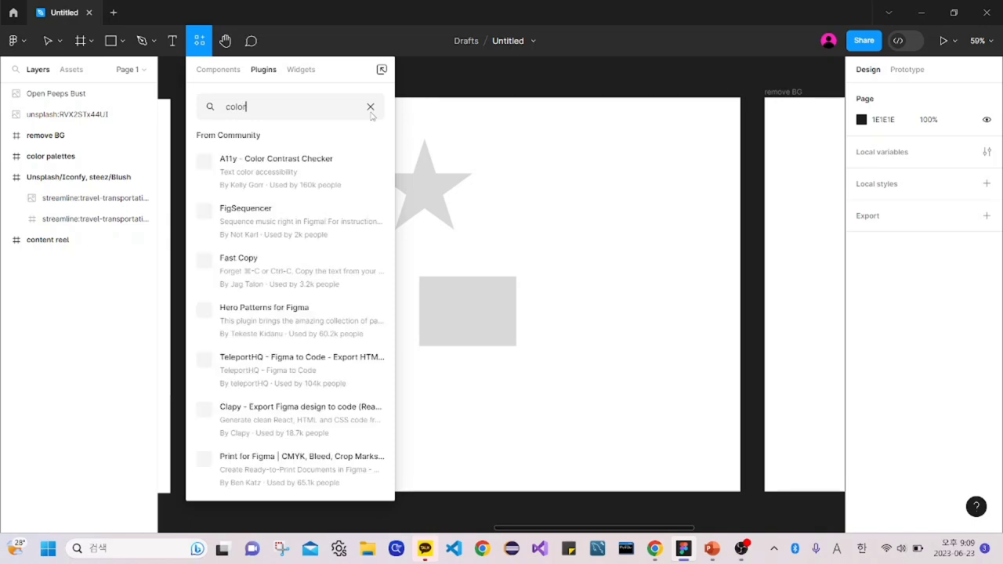
text( palettes)
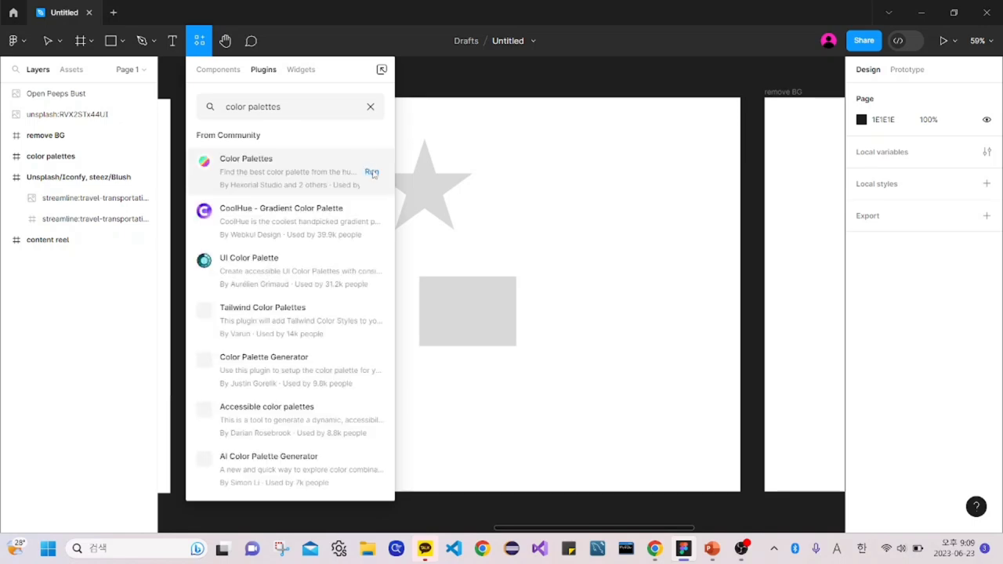
click(373, 173)
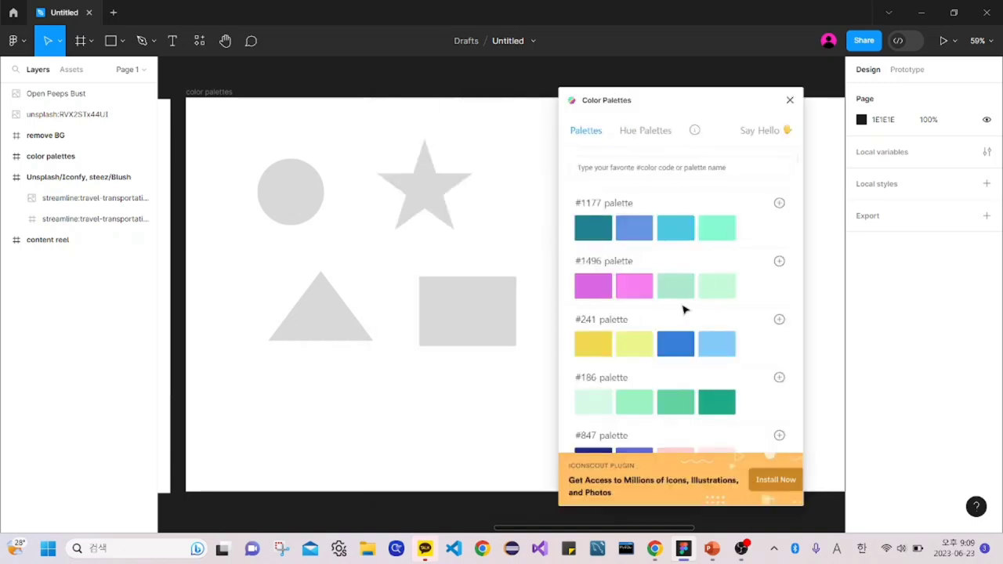
- Scroll the palette list down to palette #1432
scroll(682, 311, down, 2)
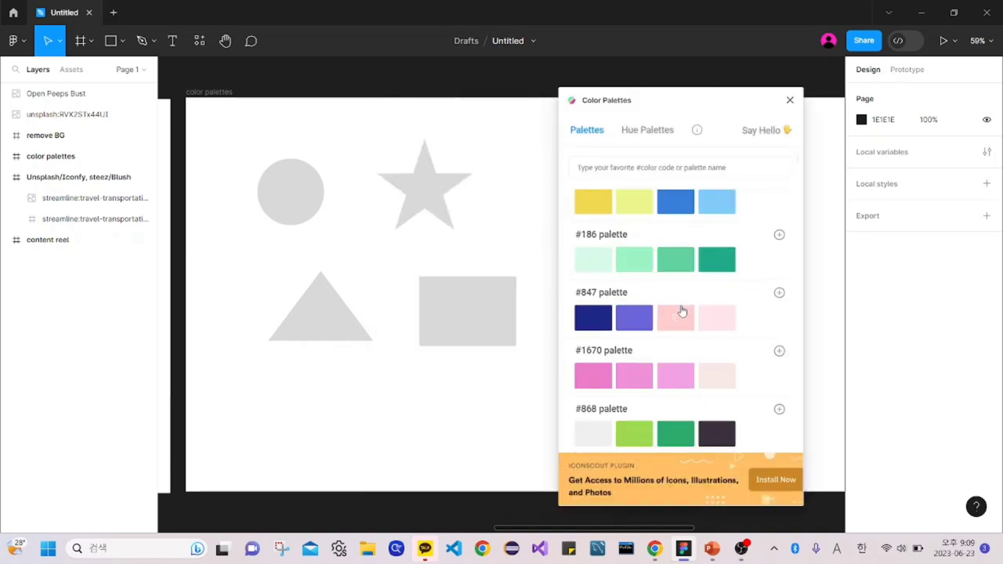
scroll(681, 311, down, 3)
scroll(682, 311, down, 3)
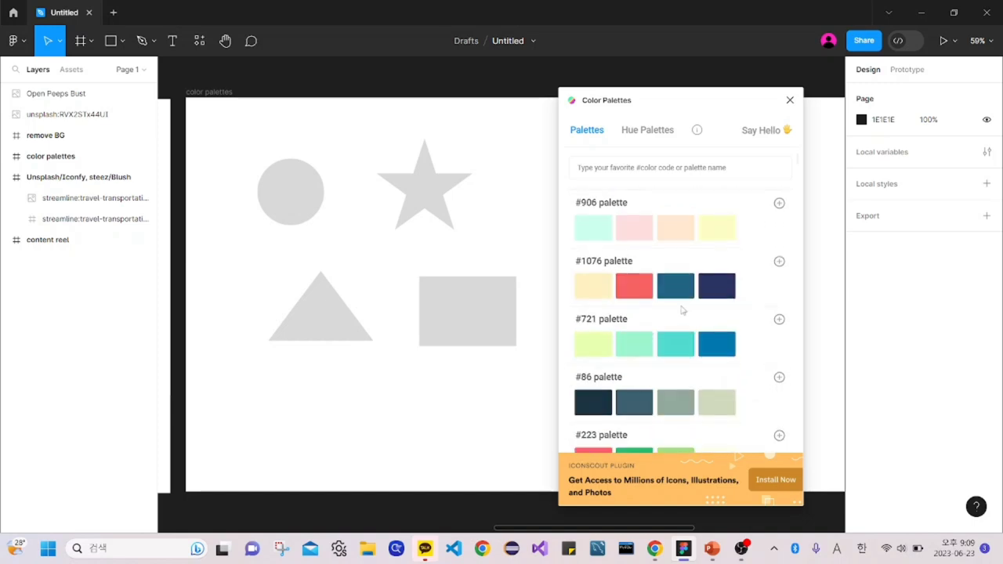
scroll(682, 311, down, 3)
scroll(682, 311, down, 4)
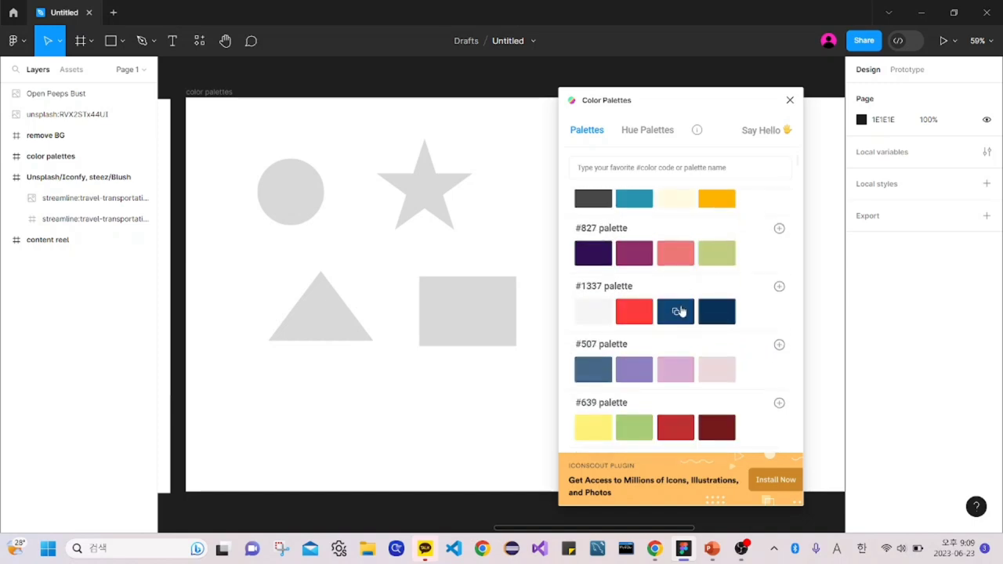
scroll(682, 311, down, 3)
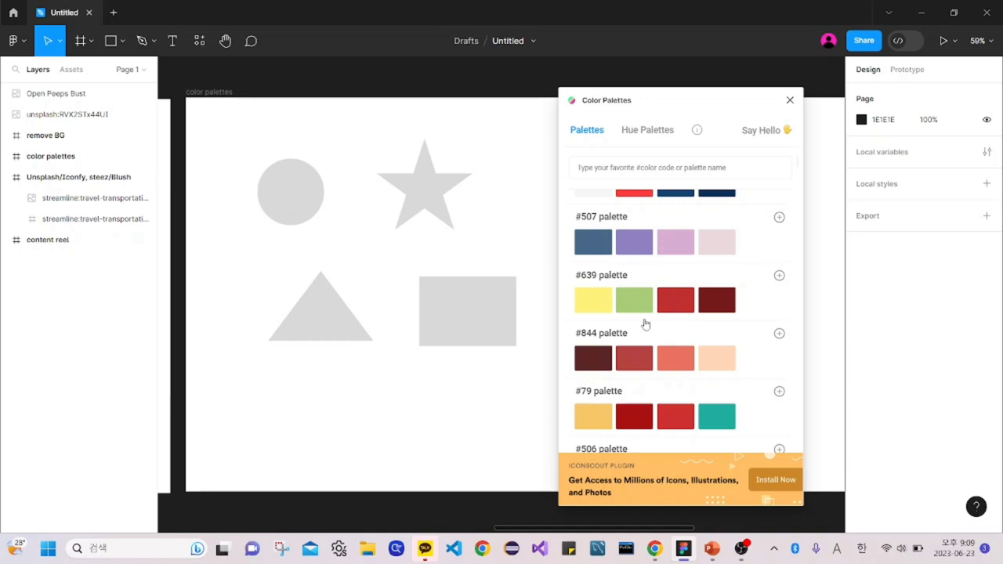
scroll(638, 362, down, 1)
scroll(639, 365, down, 5)
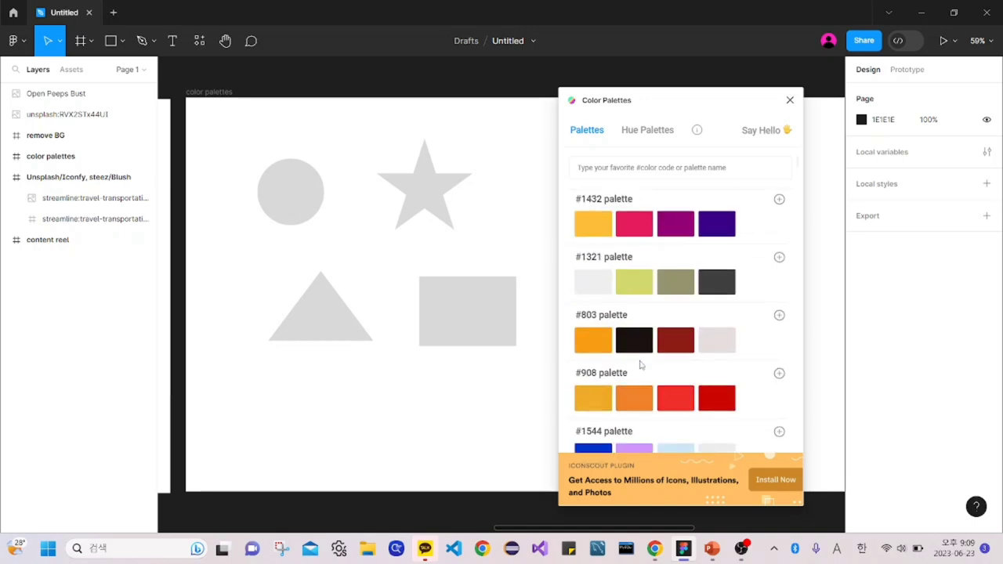
- Insert the #1432 palette swatches, close the plugin, and cut the palette group from the card
click(779, 201)
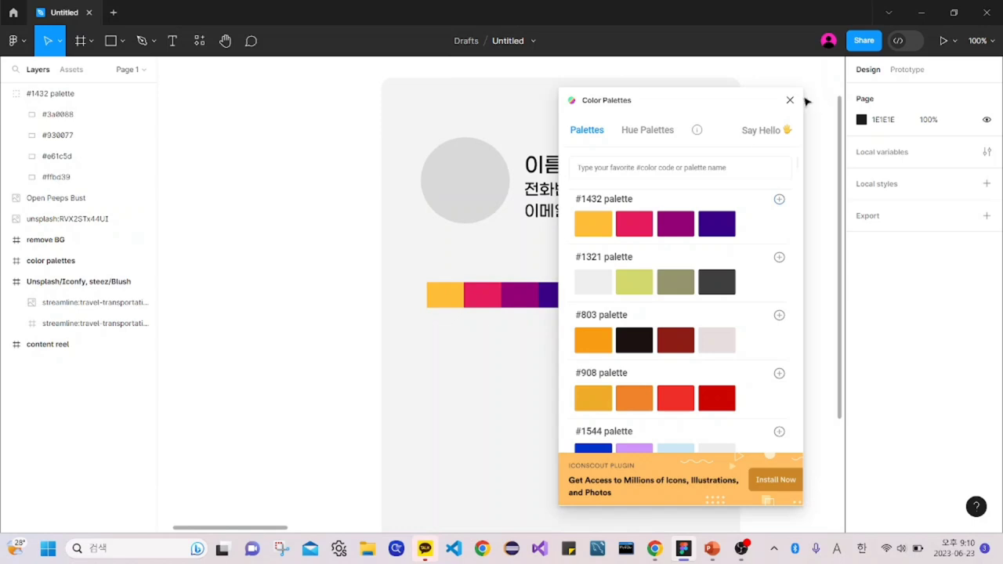
click(790, 100)
scroll(650, 217, down, 5)
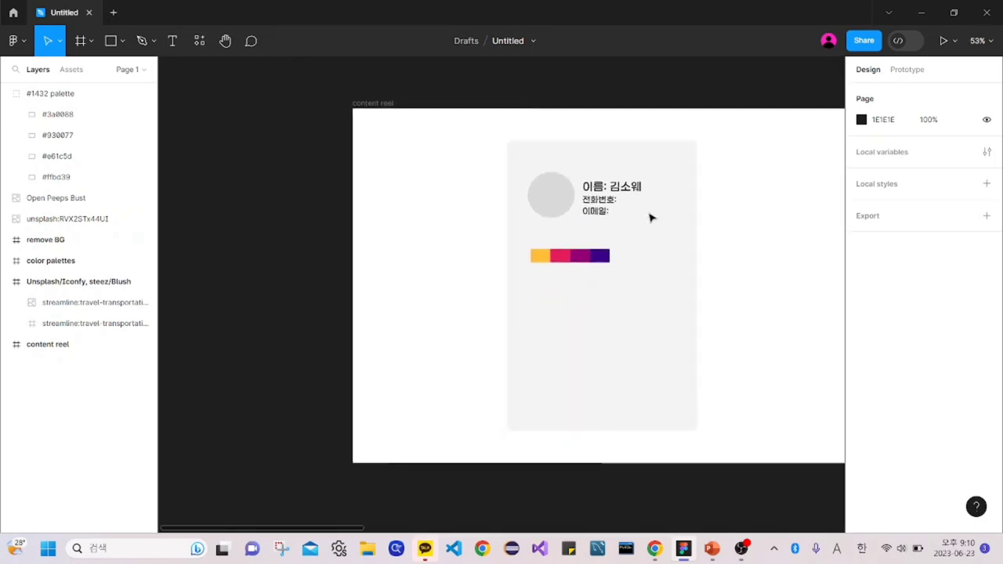
click(584, 257)
click(582, 264)
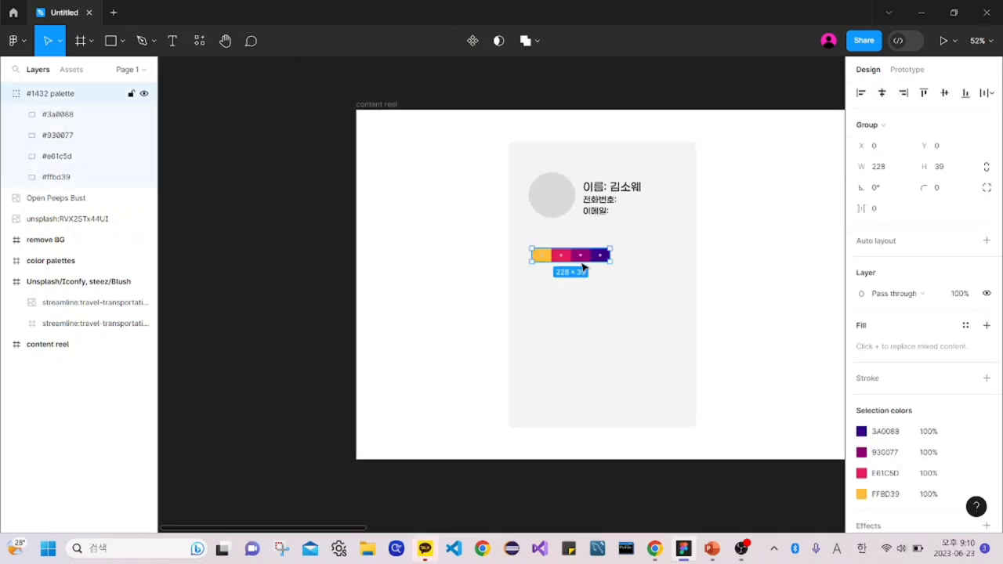
key(Delete)
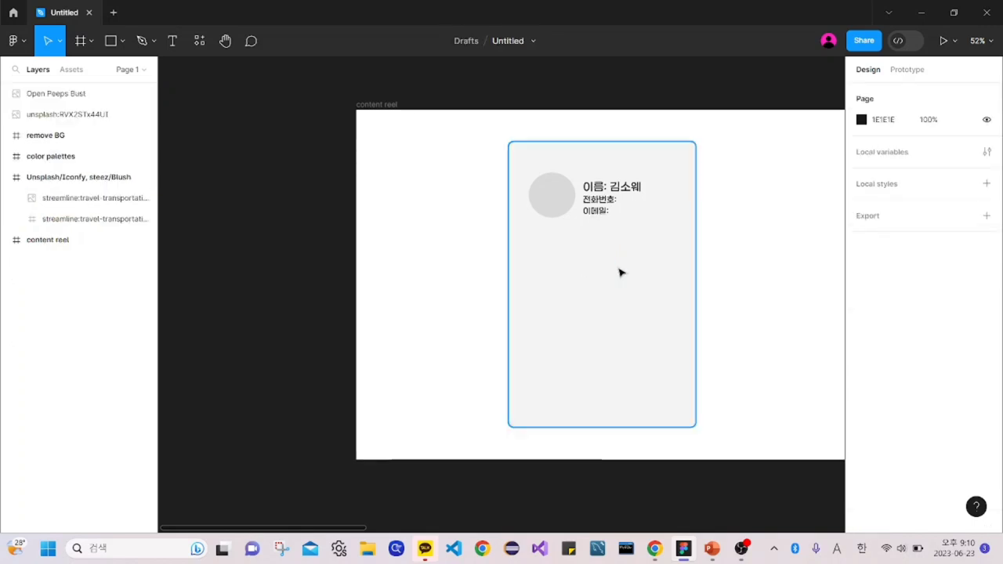
- Paste the #1432 palette into the color palettes frame
scroll(672, 292, right, 3)
scroll(673, 292, right, 3)
scroll(672, 292, right, 3)
scroll(672, 292, right, 3)
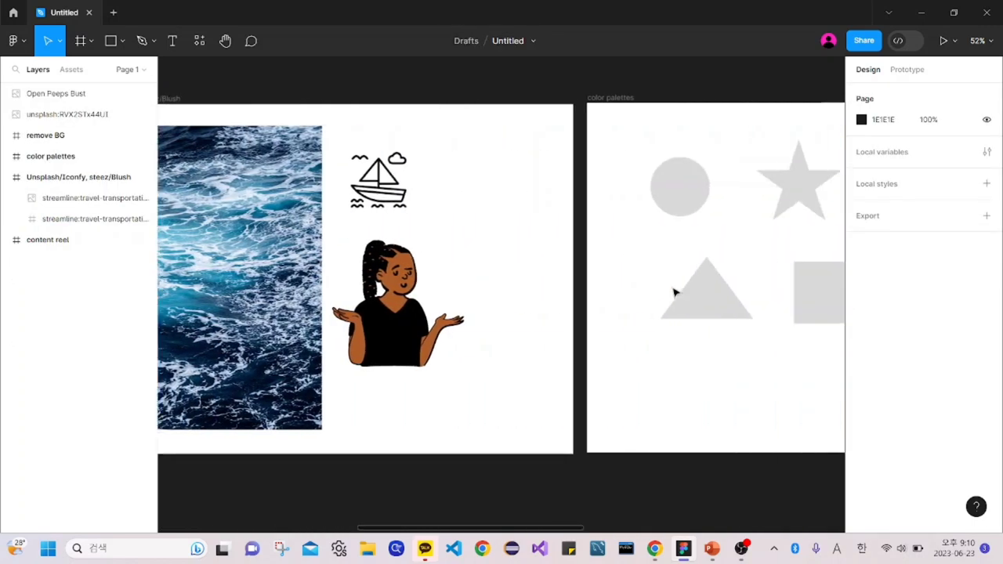
scroll(672, 292, right, 3)
scroll(673, 292, right, 2)
scroll(674, 292, up, 1)
scroll(674, 292, right, 3)
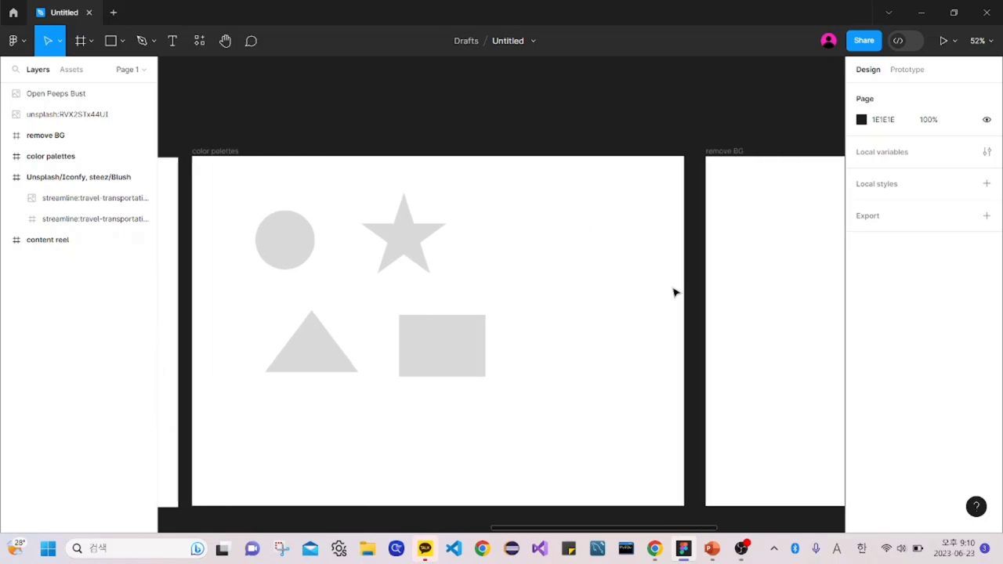
scroll(674, 292, left, 1)
scroll(674, 292, up, 2)
scroll(673, 292, down, 2)
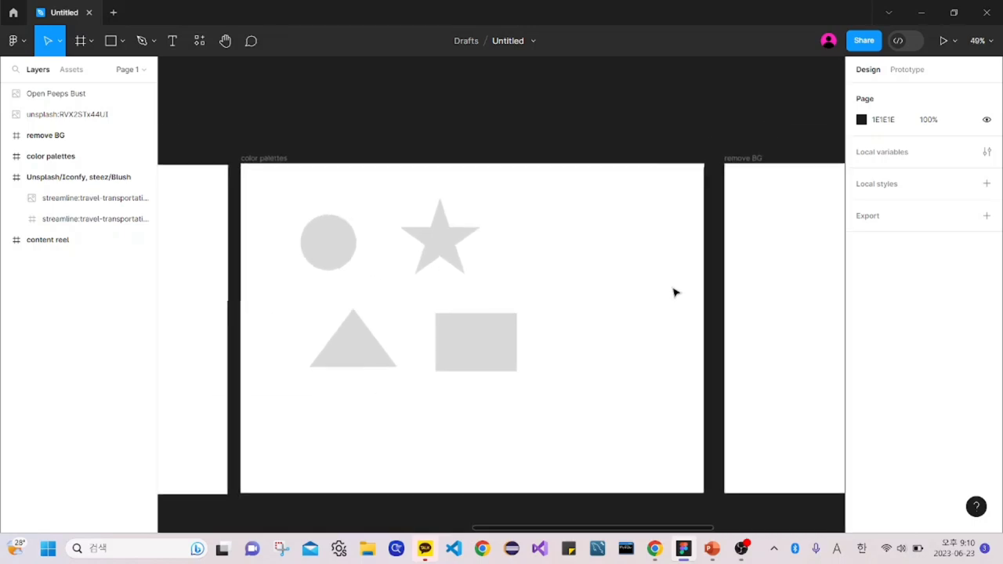
scroll(673, 293, up, 1)
scroll(673, 292, up, 1)
scroll(673, 292, down, 2)
scroll(674, 292, left, 1)
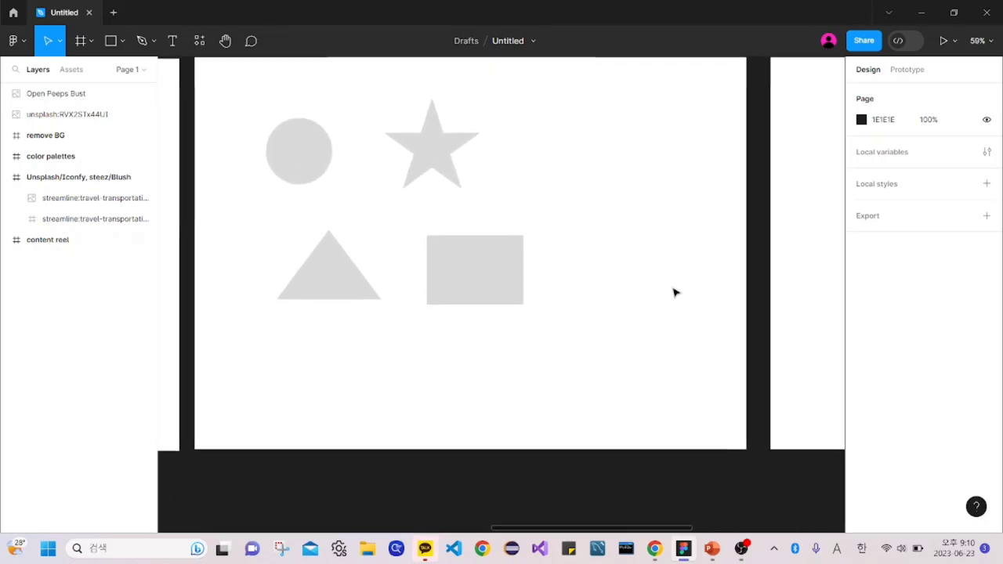
scroll(674, 293, up, 1)
scroll(674, 292, up, 1)
key(ctrl+v)
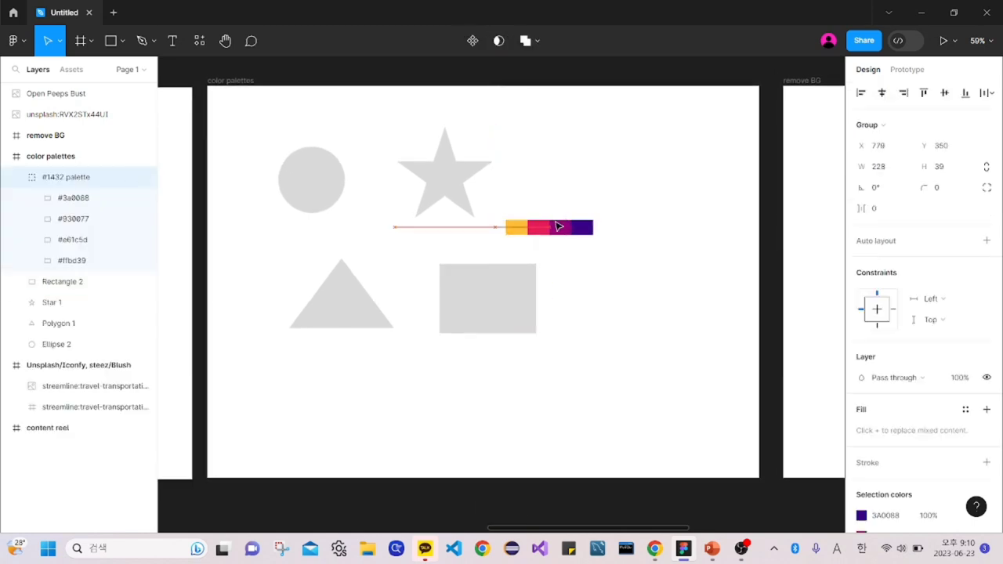
- Move the palette beside the star, and fill the circle E61C5D and the star 3A0088
drag(529, 265, 564, 217)
click(638, 287)
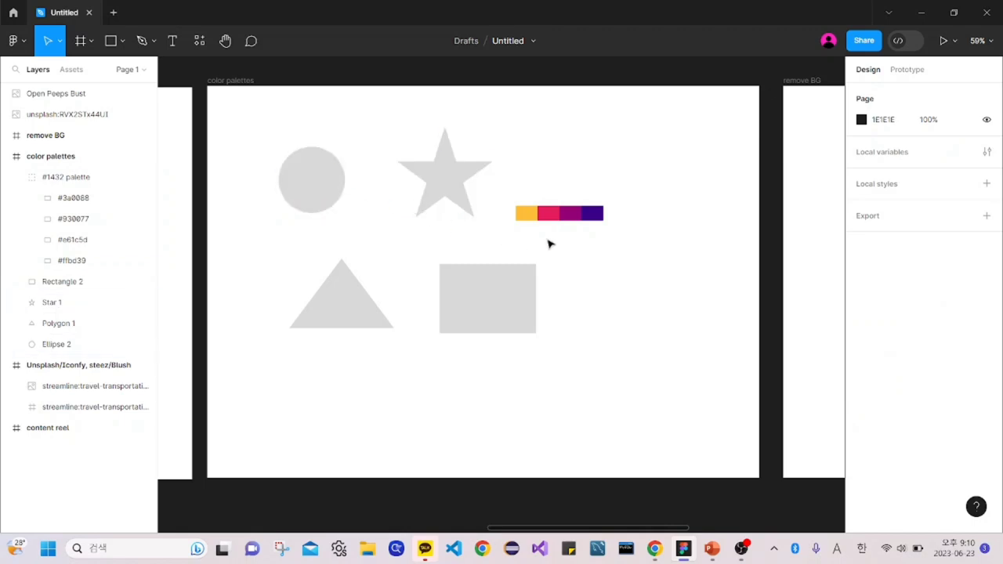
click(336, 192)
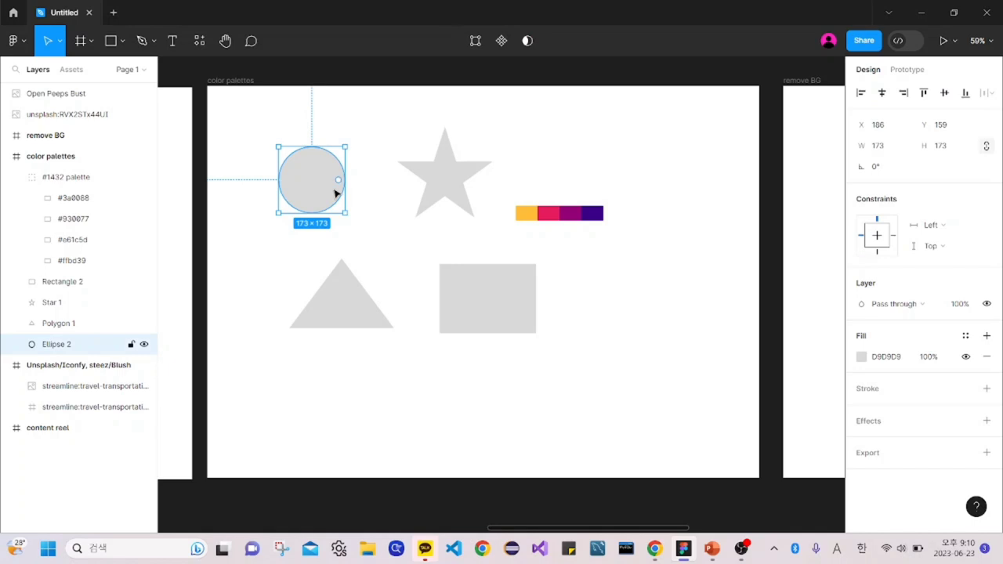
click(861, 357)
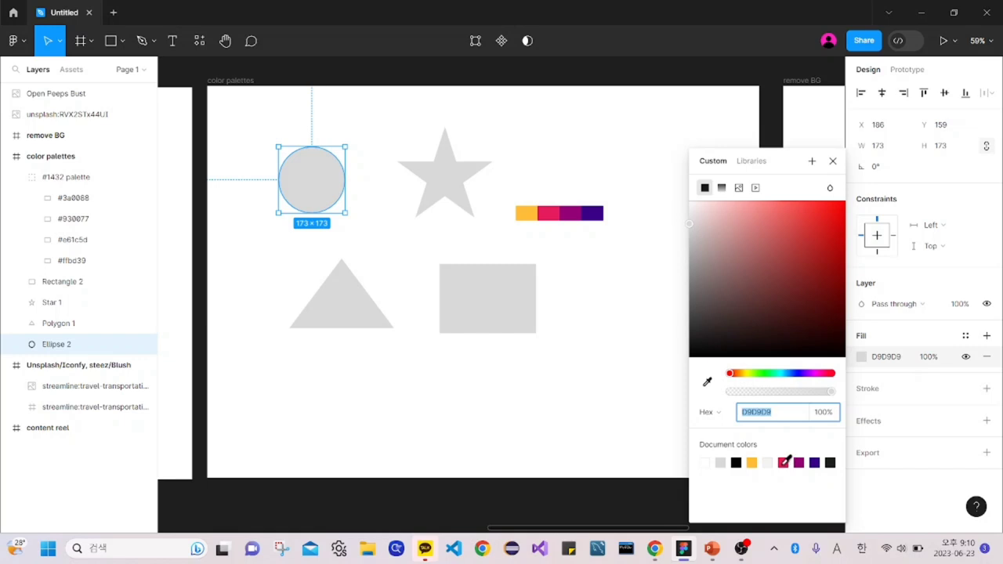
click(783, 463)
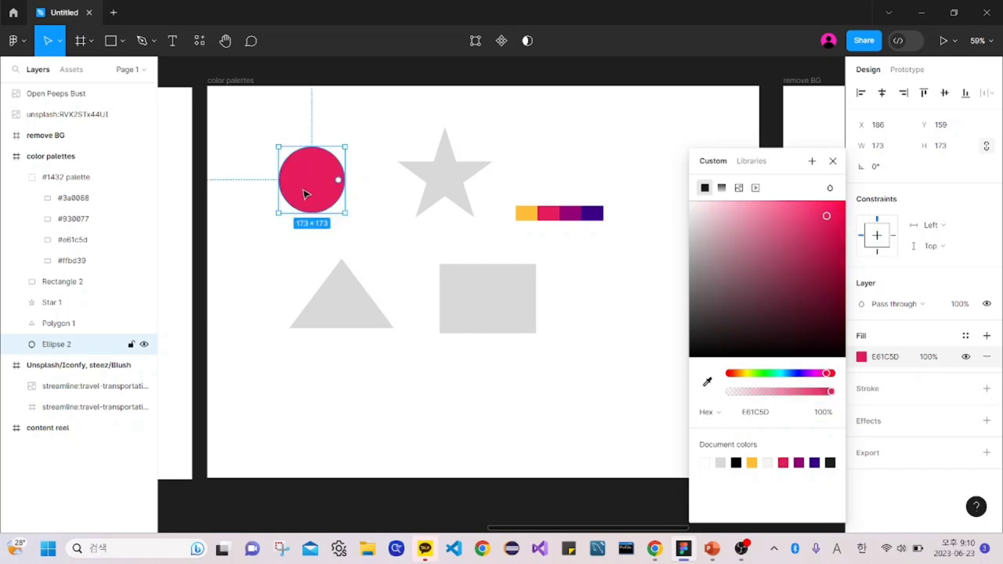
click(448, 186)
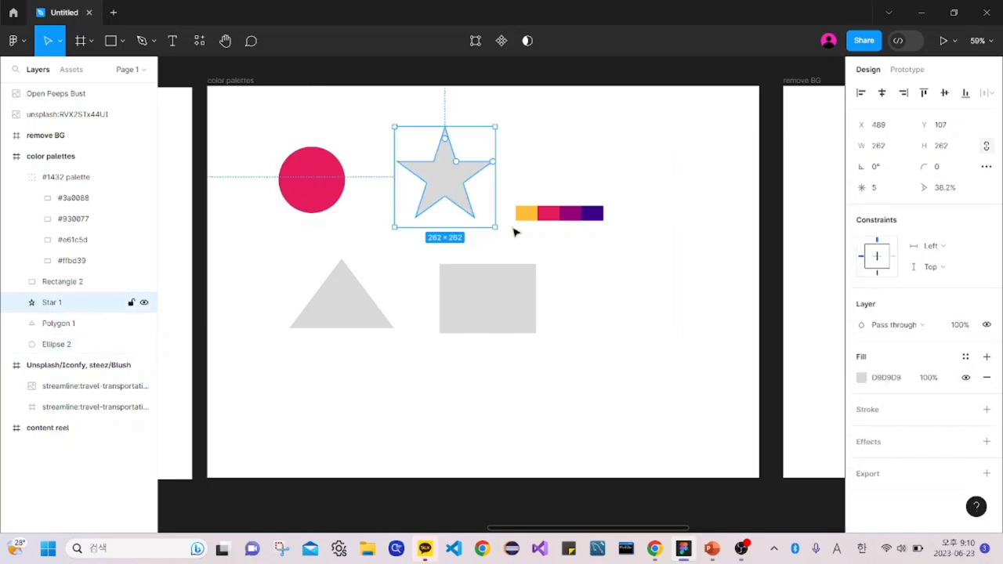
click(862, 377)
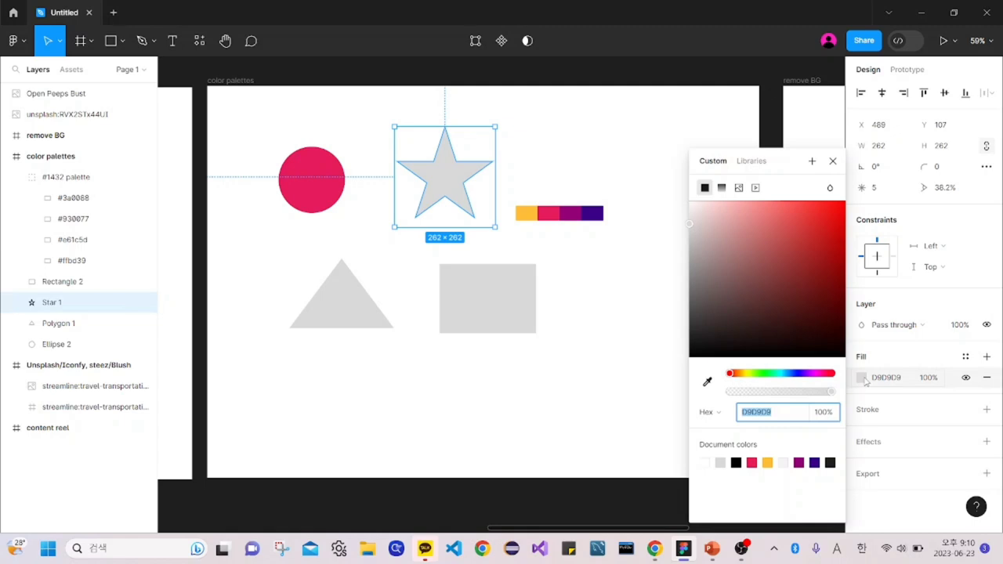
click(815, 462)
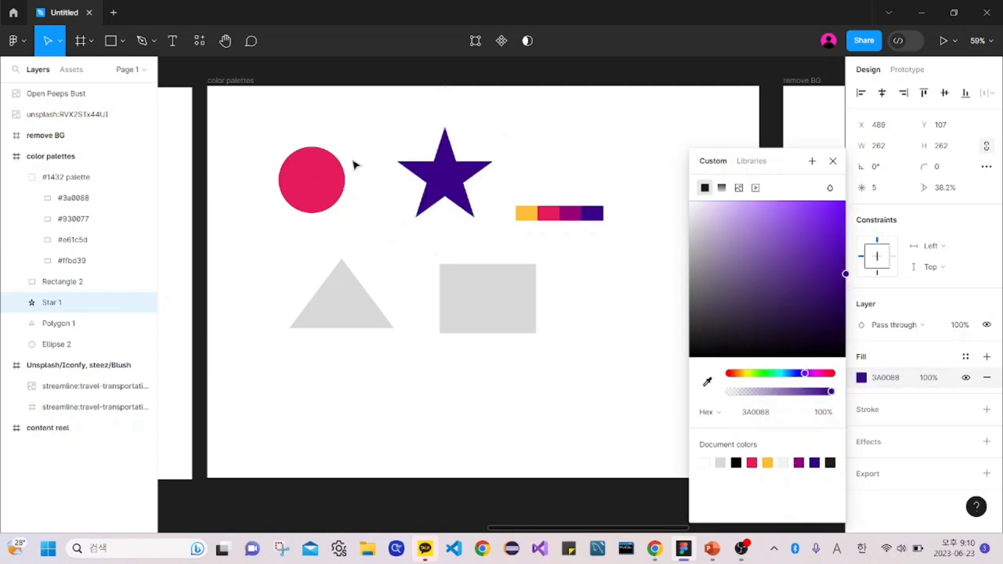
- Fill the triangle FFBD39 and the rectangle 930077, then clear the selection
click(351, 292)
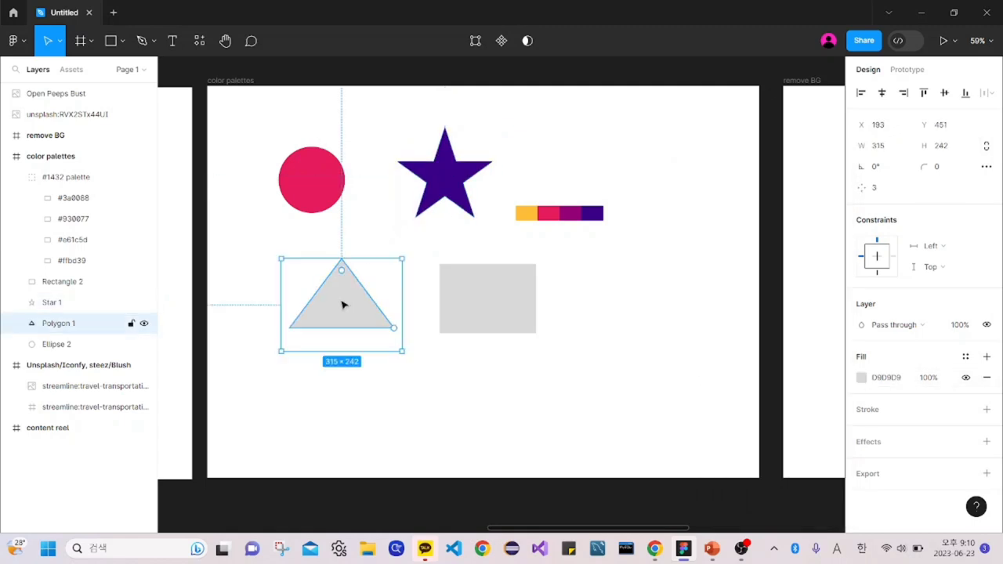
click(861, 377)
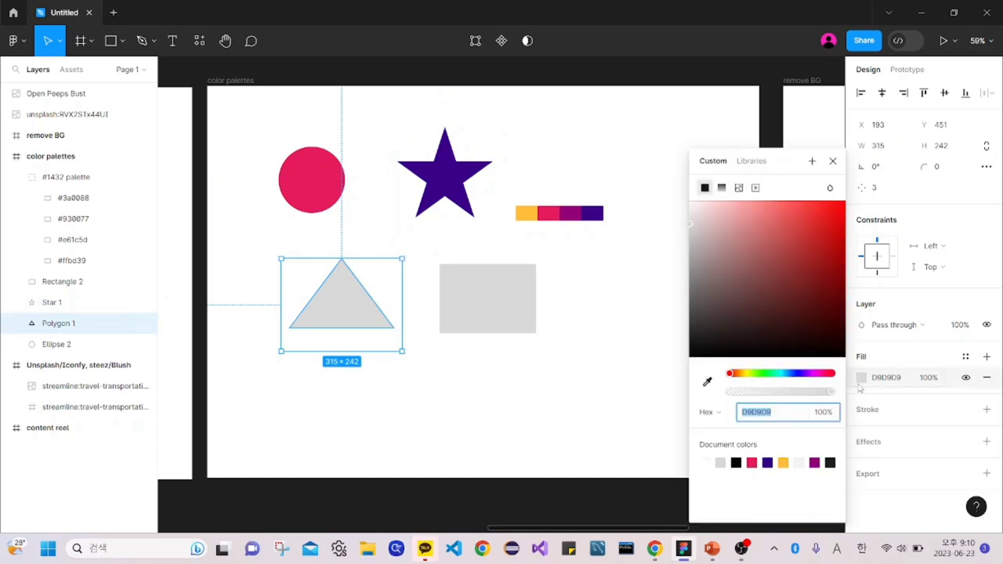
click(783, 462)
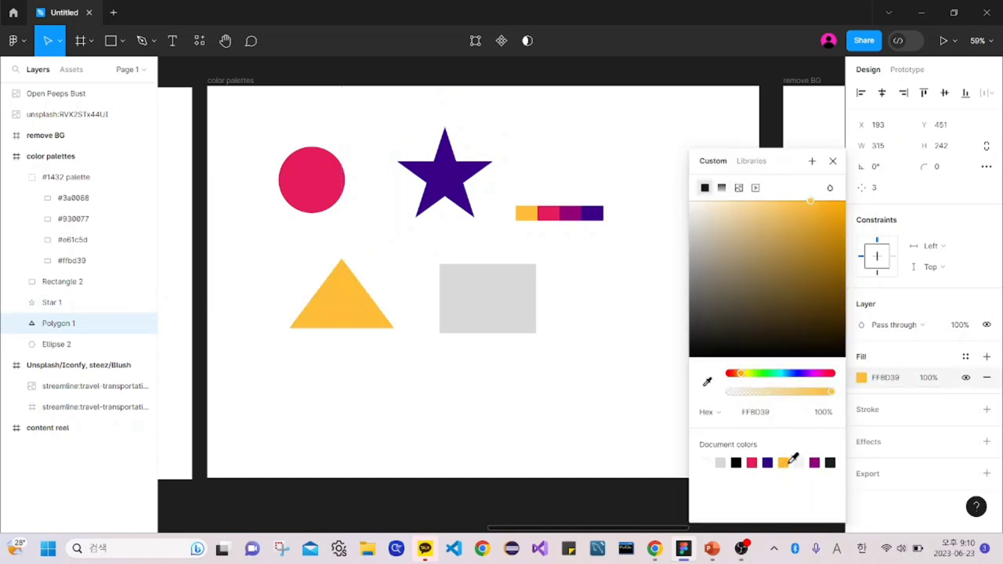
click(496, 326)
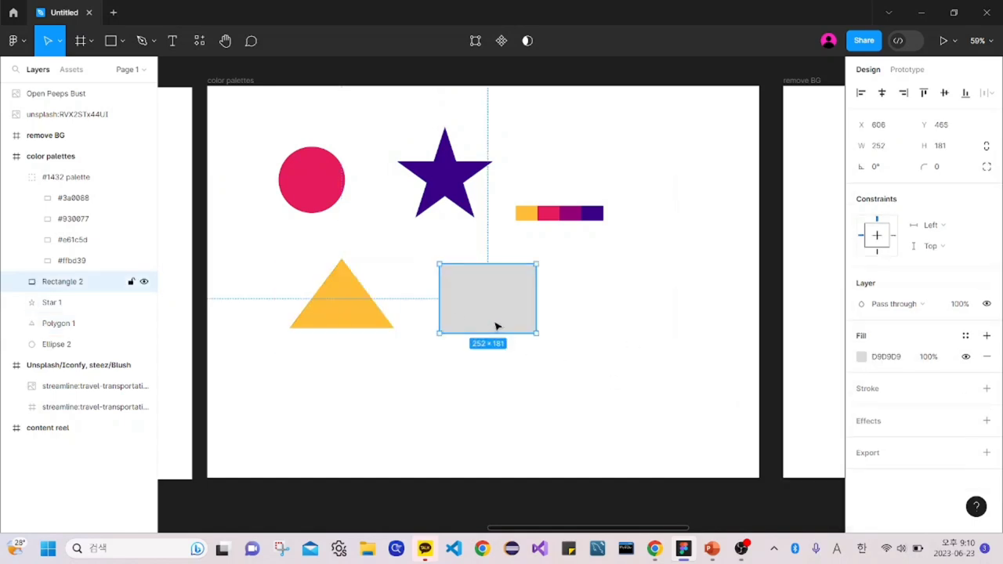
click(861, 357)
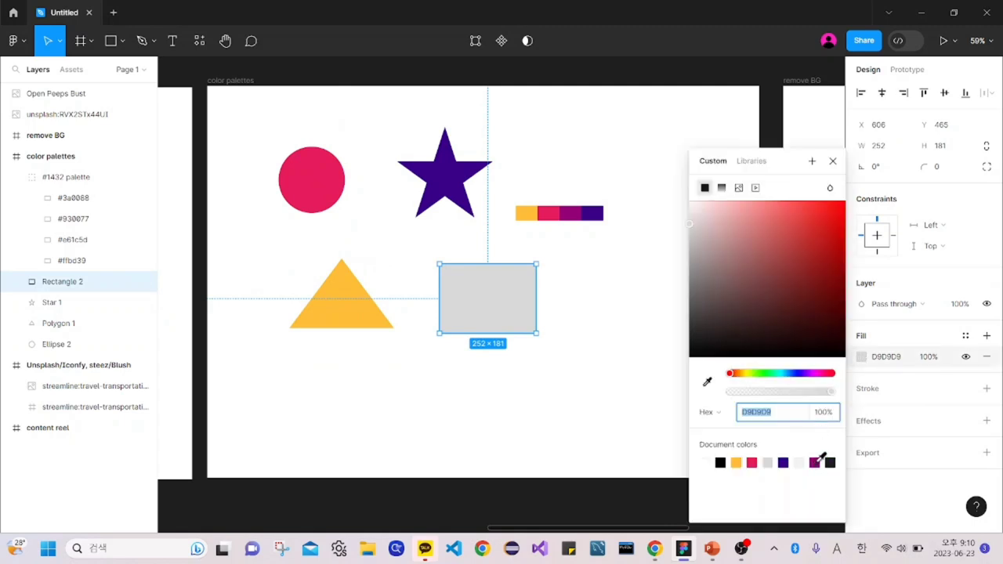
click(814, 462)
click(595, 380)
click(556, 224)
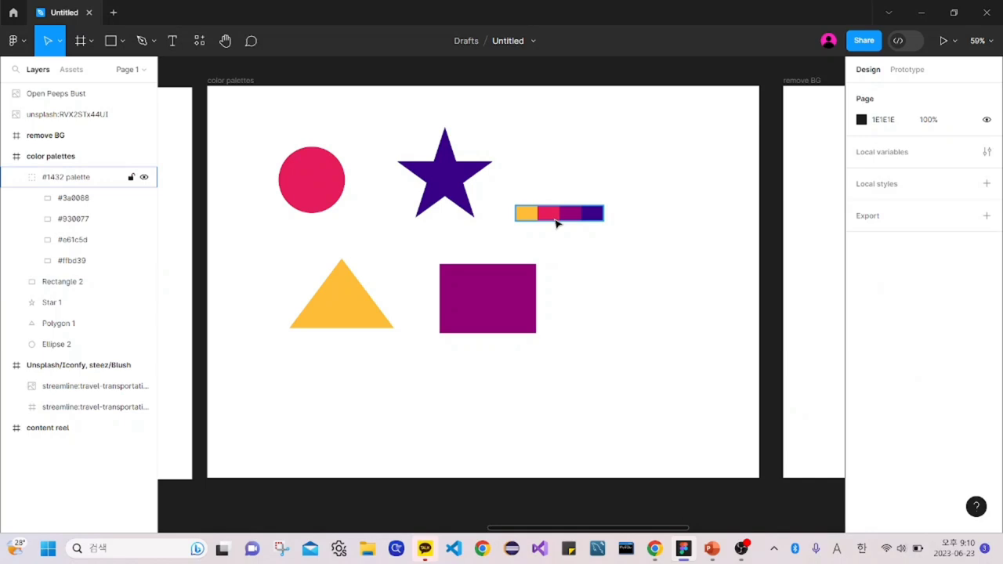
click(572, 232)
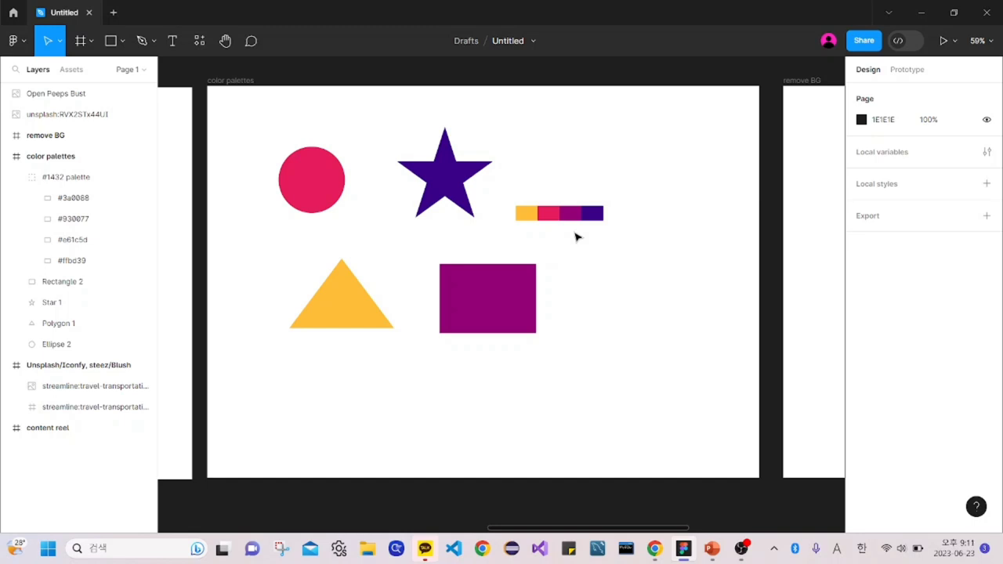
- Jump to the remove BG frame, search plugins for 'remove BG', and show Remove BG's run options
key(n)
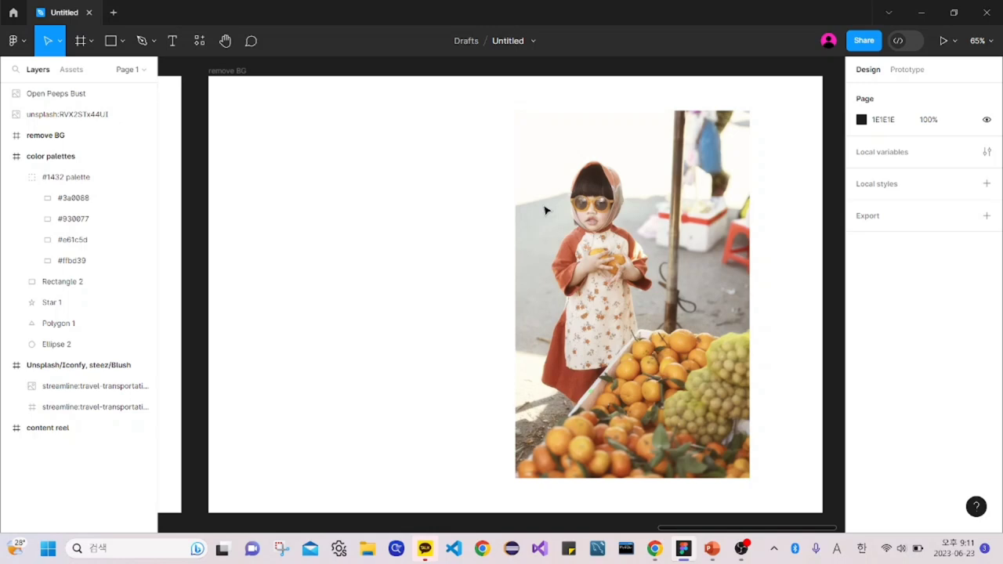
click(197, 42)
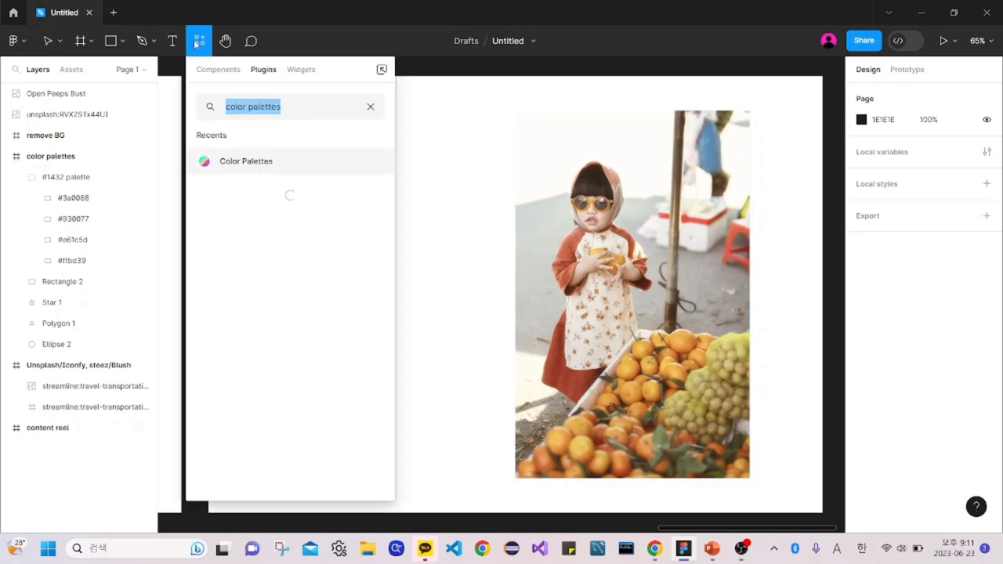
click(370, 107)
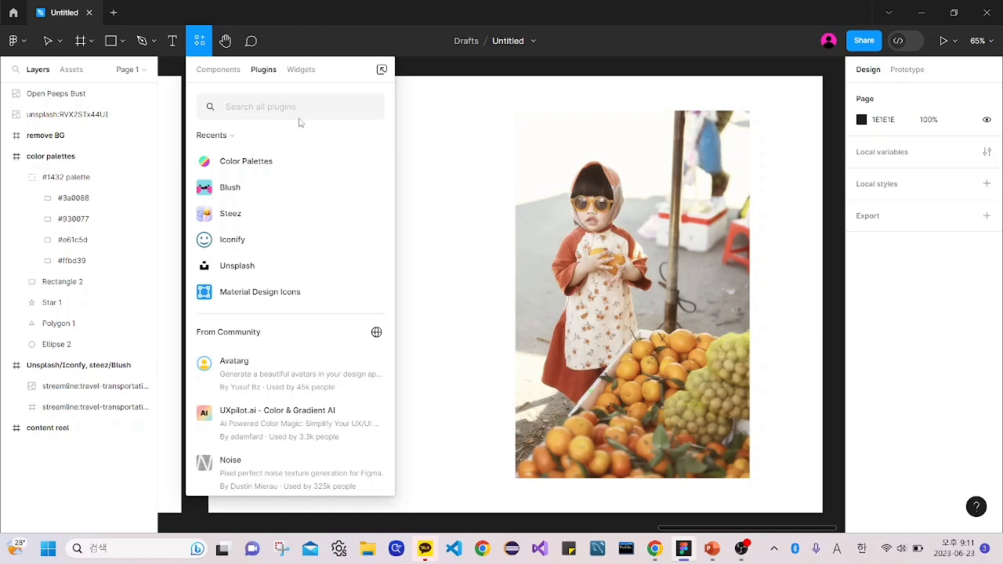
text(re)
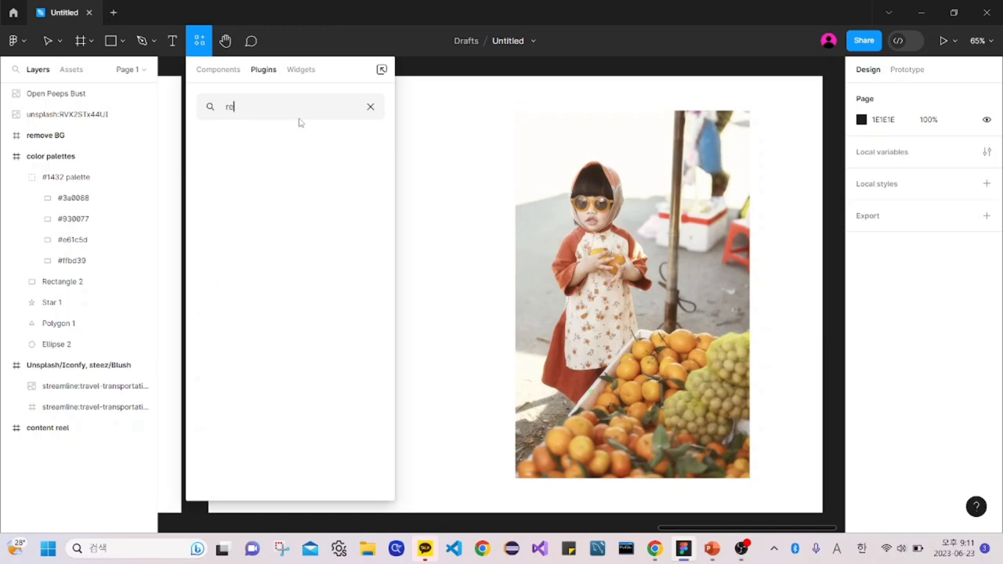
text(move)
text( b)
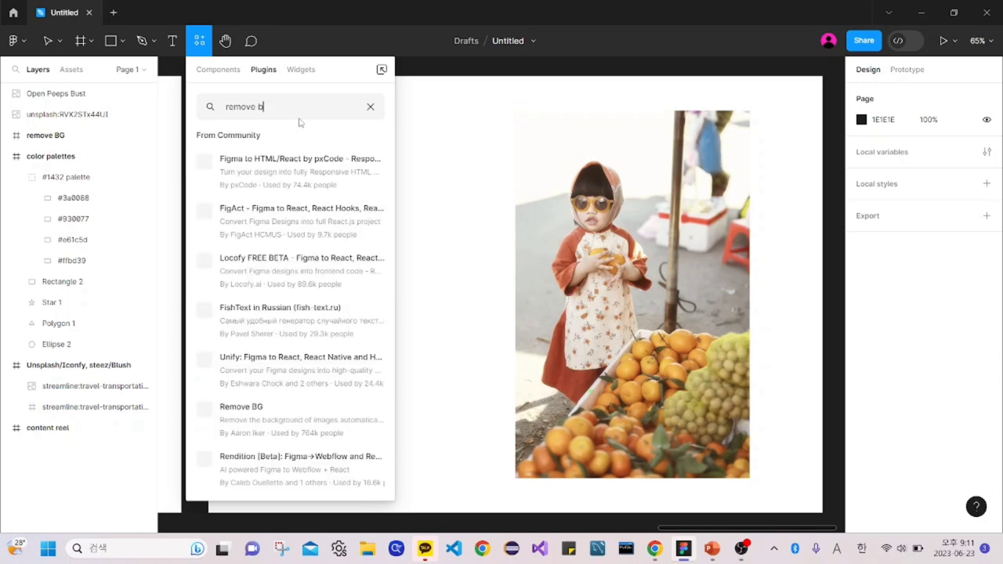
text(G)
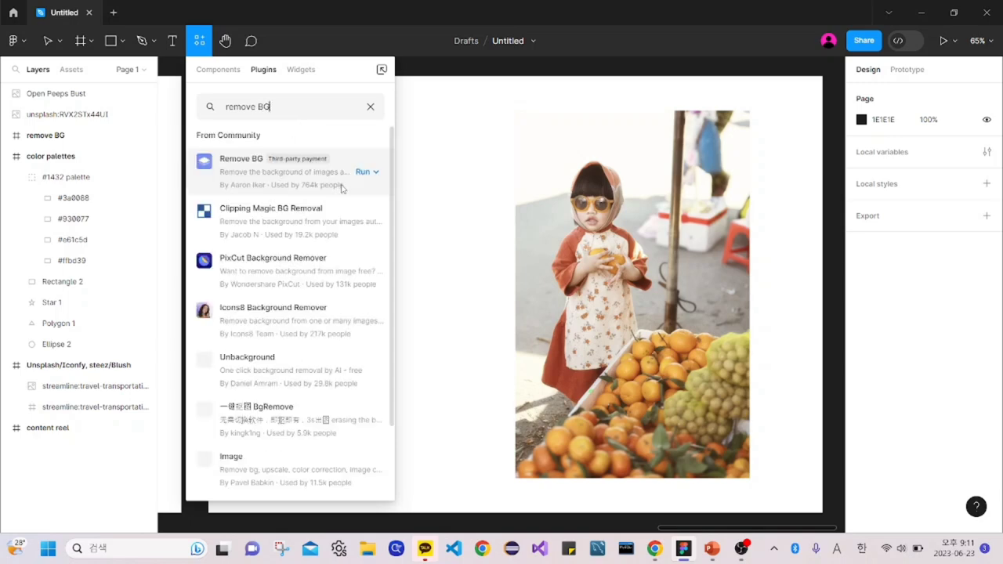
click(368, 174)
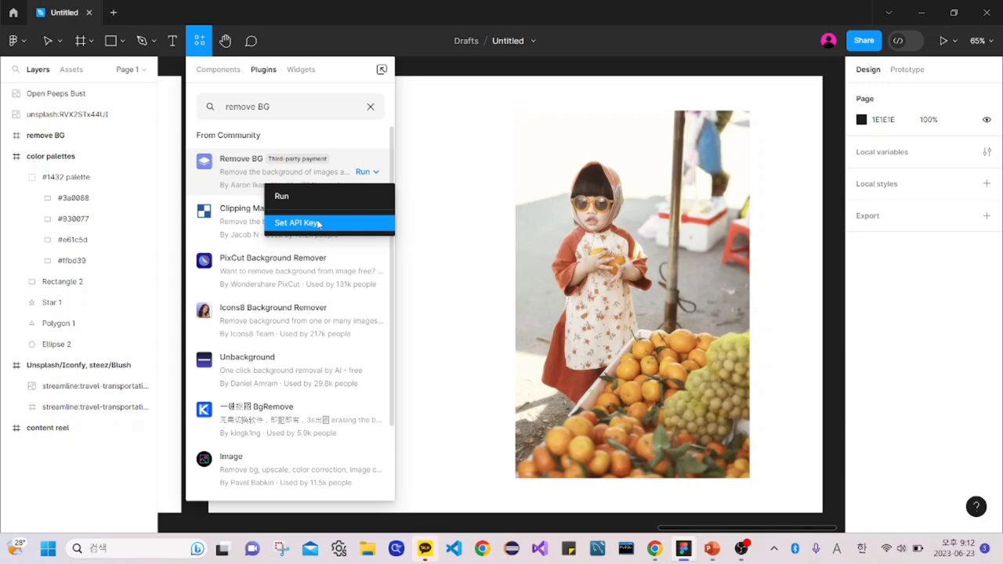
- Choose Plugins > Remove BG > Set API Key on the photo and focus the Api Key field
right_click(632, 150)
mouse_move(654, 414)
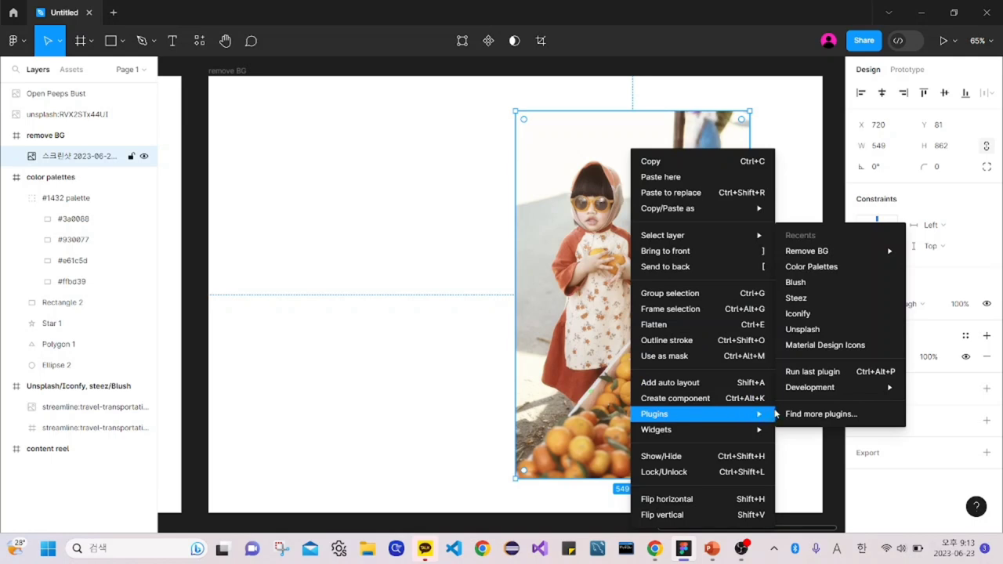
mouse_move(806, 250)
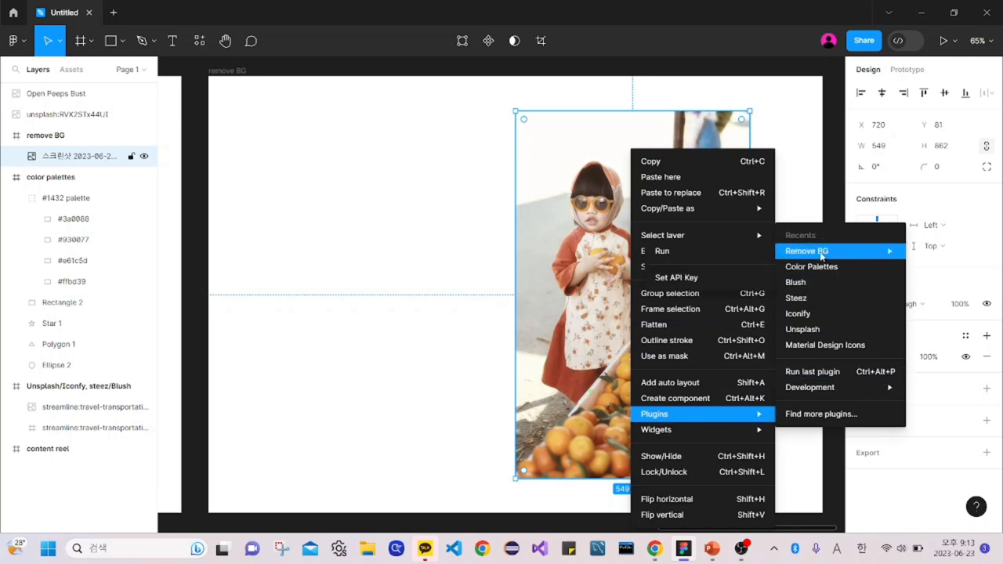
click(690, 280)
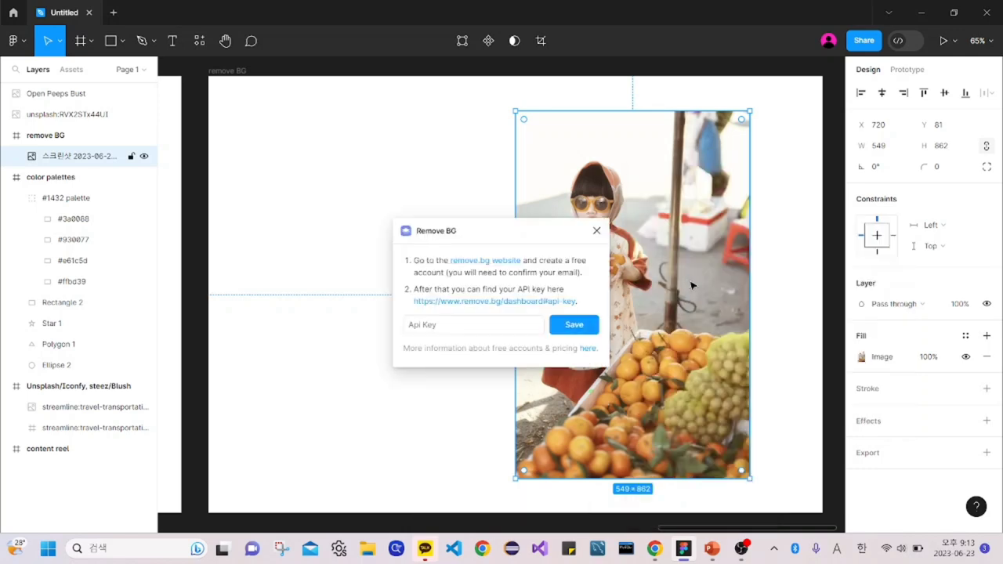
click(439, 323)
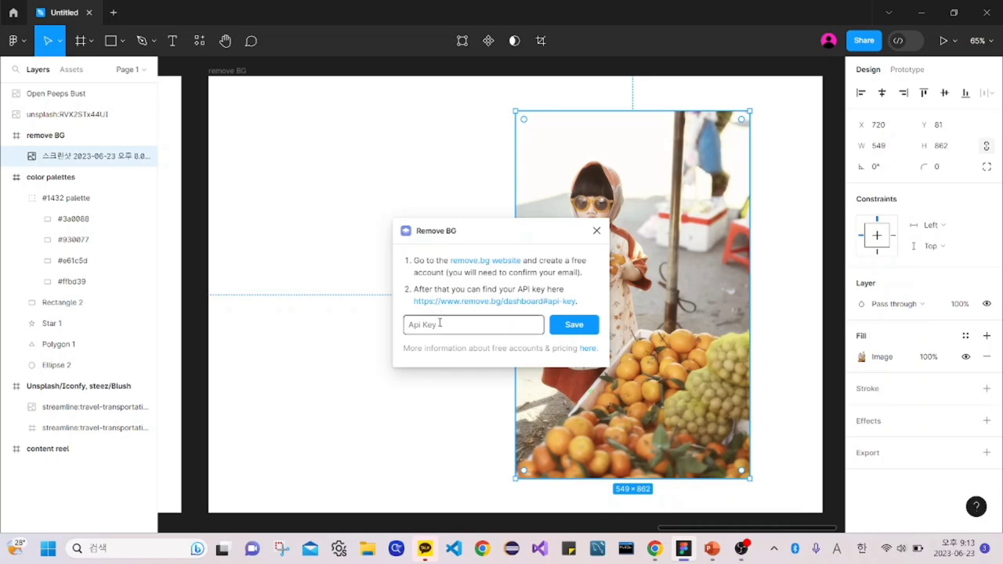
- Open the remove.bg API key page and sign in with the account e-mail and password, accepting cookies
click(486, 304)
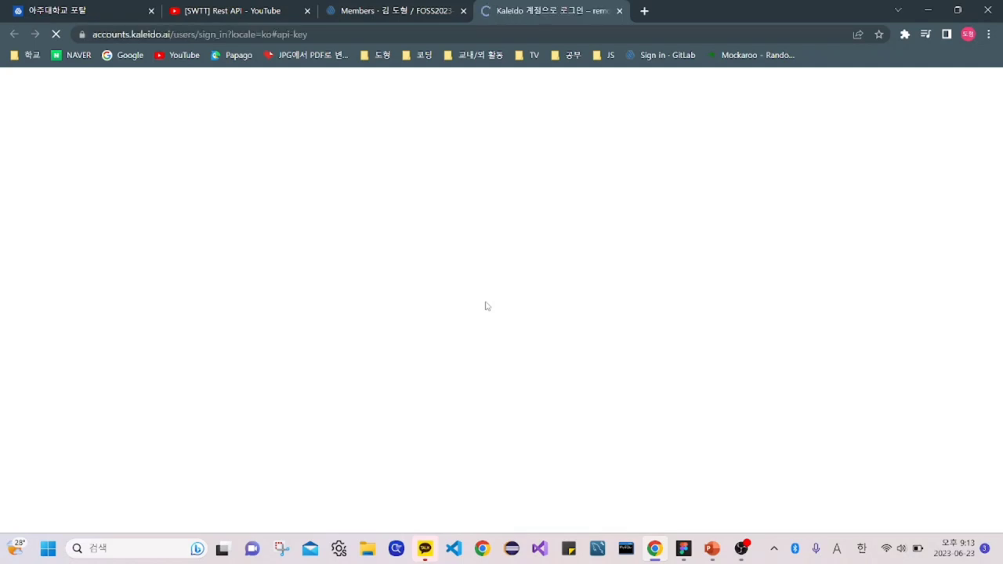
scroll(493, 313, down, 2)
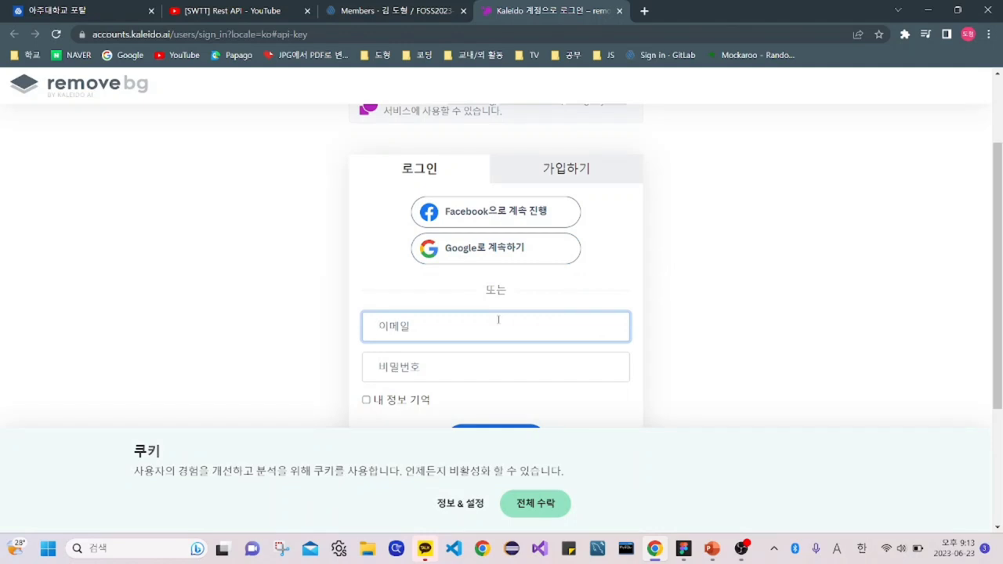
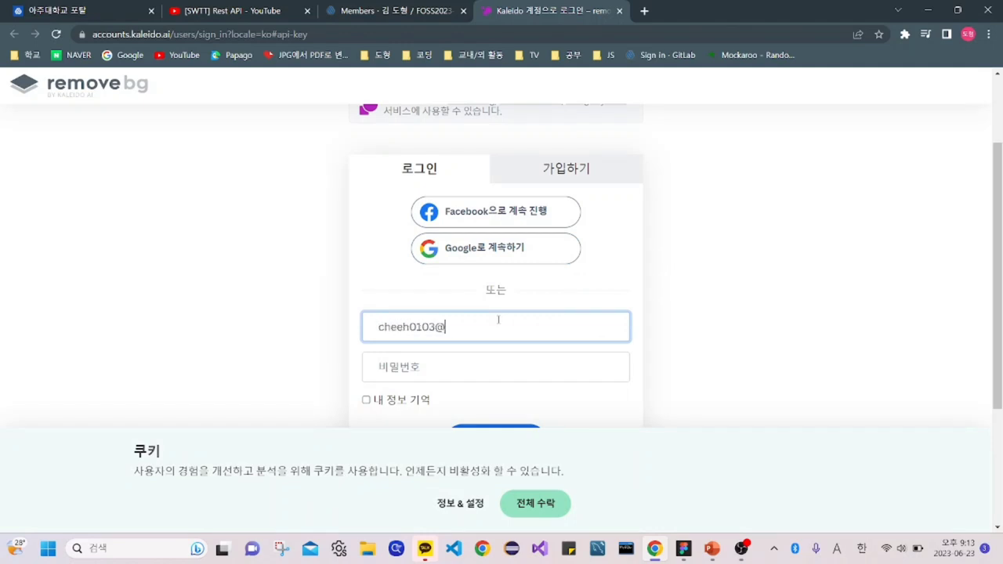
click(488, 358)
text(ch)
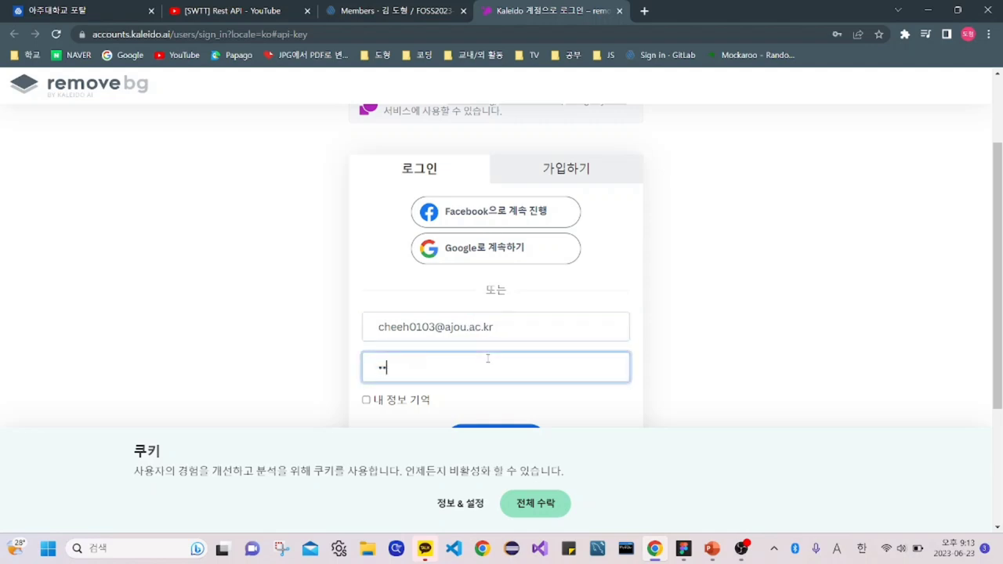
text(***********)
scroll(487, 358, down, 2)
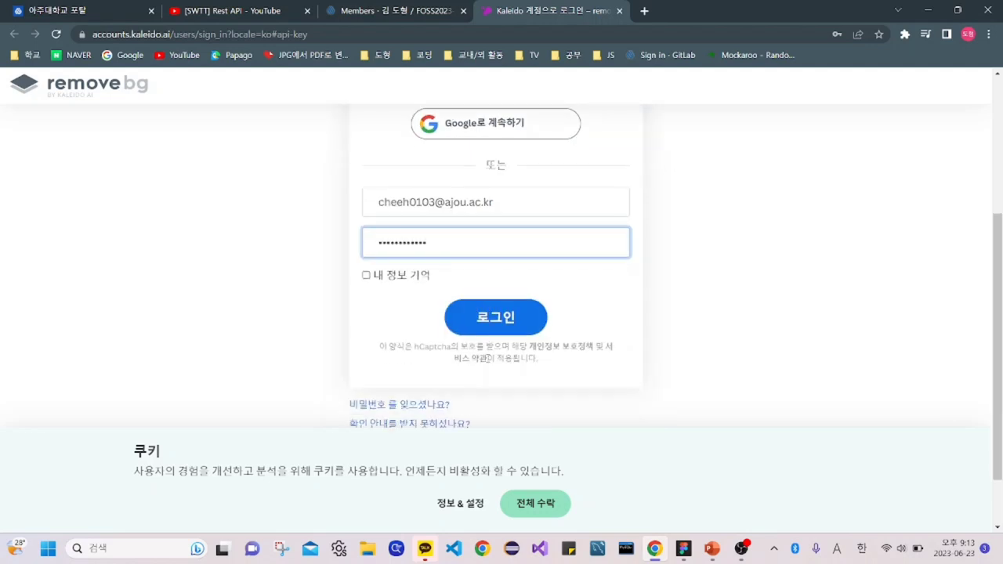
click(539, 508)
click(514, 320)
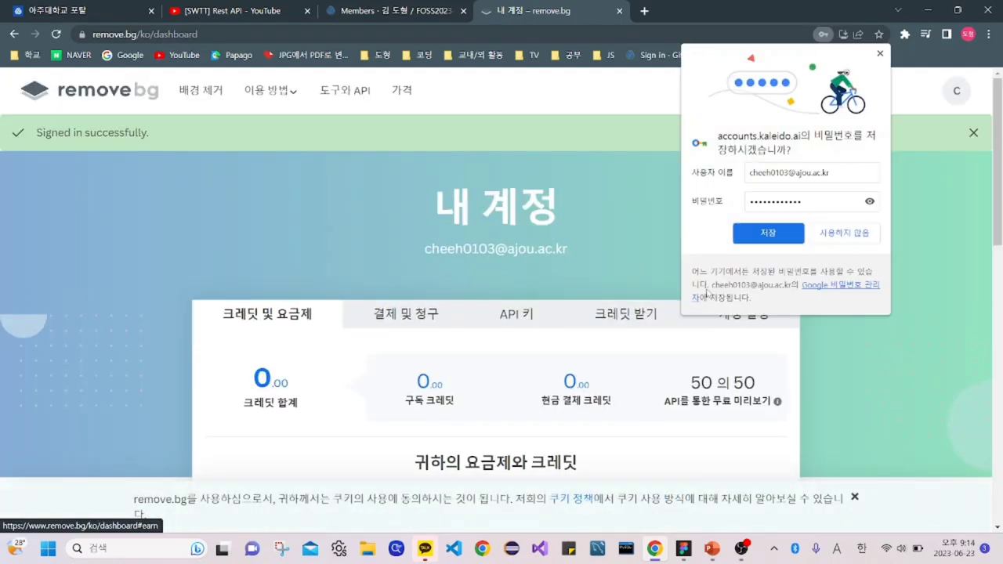
- Decline saving the password, copy the existing key from the API 키 tab, and return to Figma
click(844, 232)
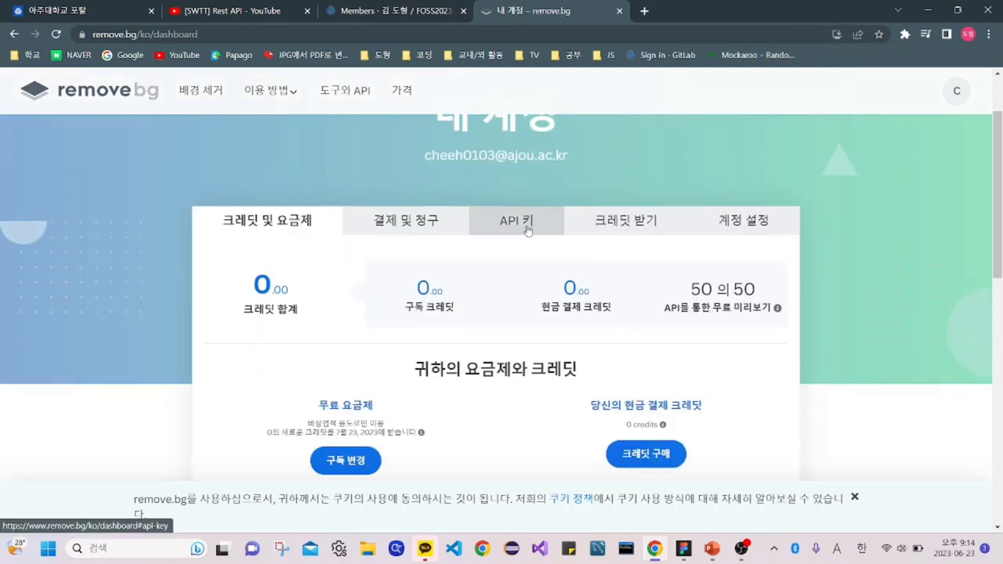
click(528, 229)
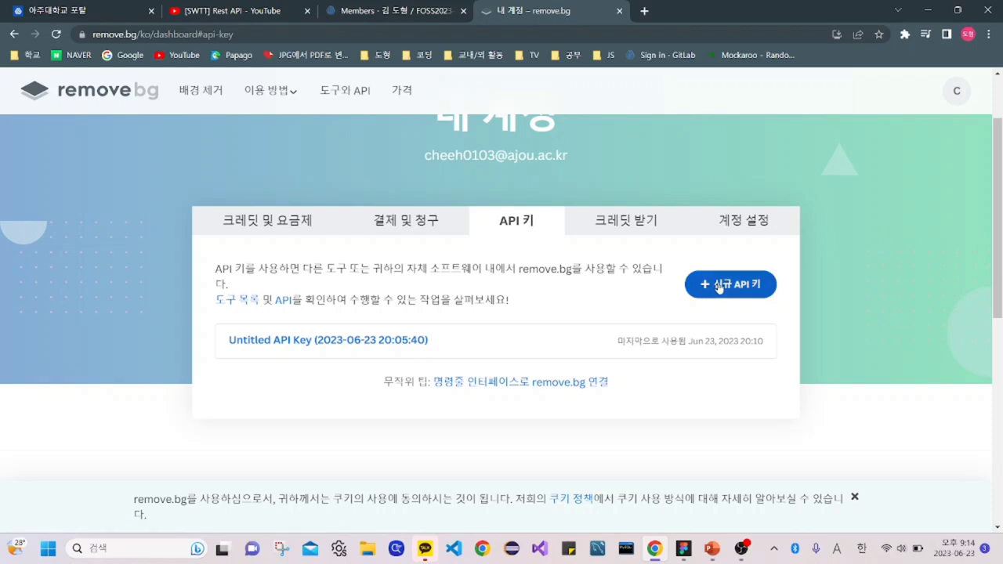
click(365, 339)
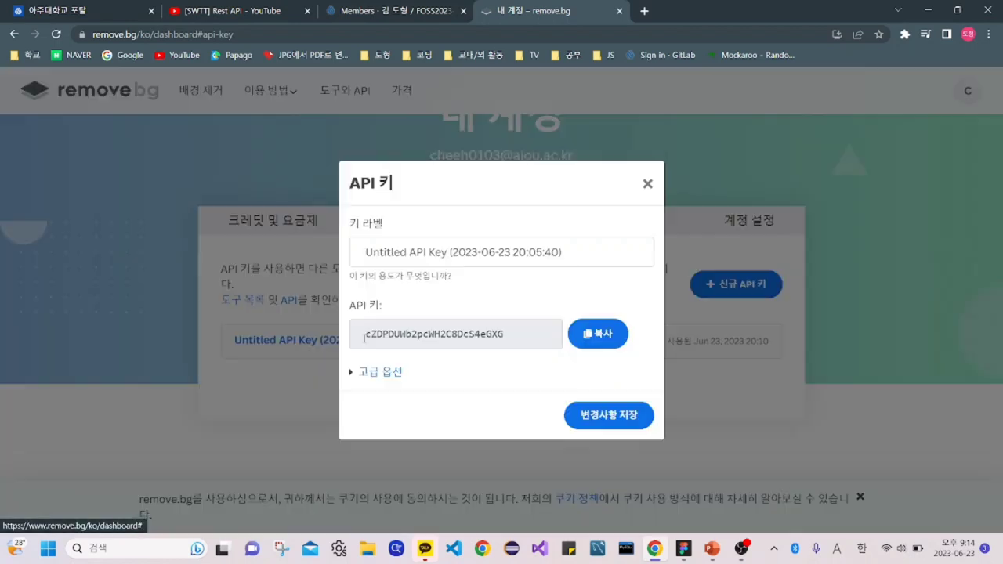
click(586, 334)
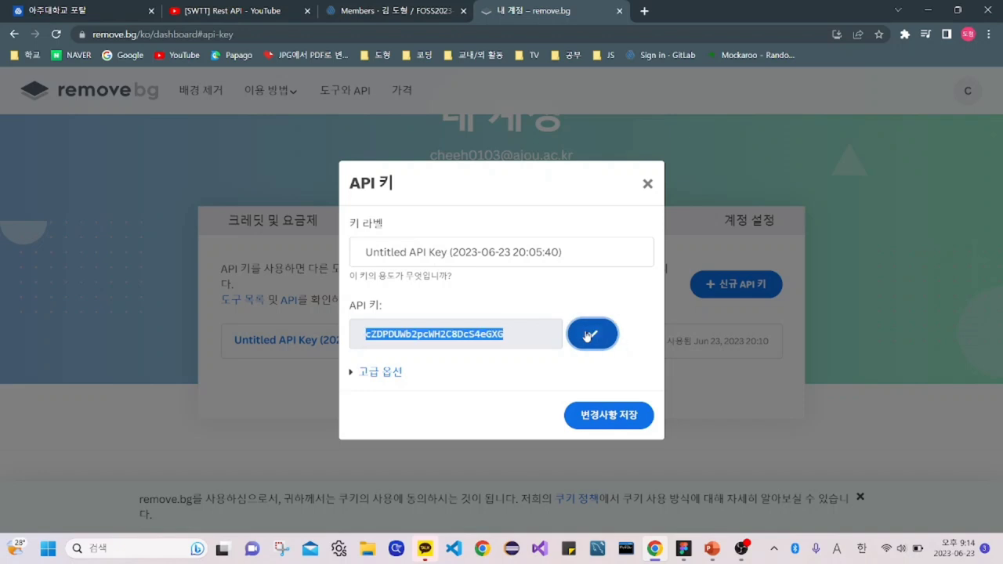
click(648, 183)
click(683, 549)
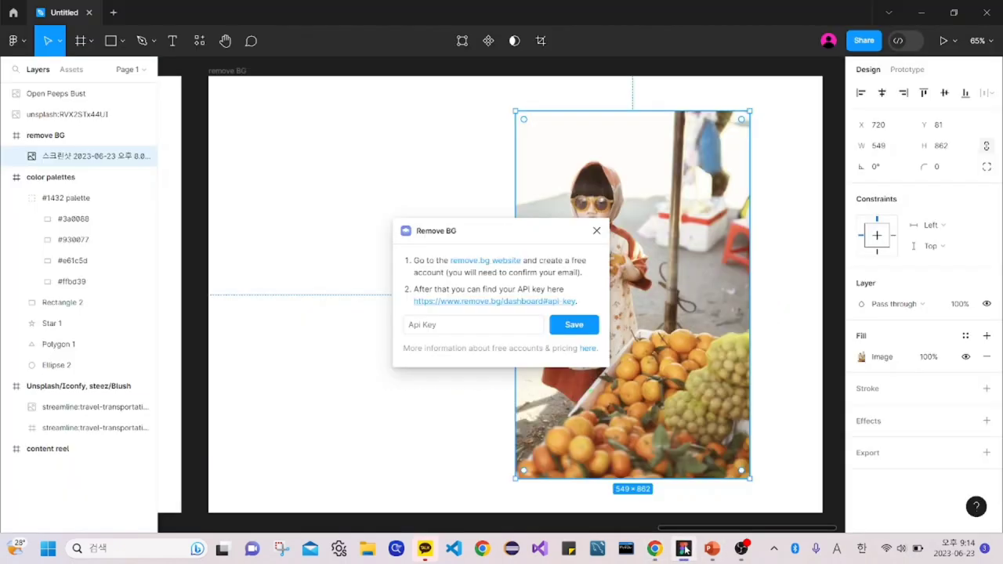
- Paste the copied remove.bg API key into the Api Key field and save it
click(481, 323)
key(ctrl+v)
click(588, 331)
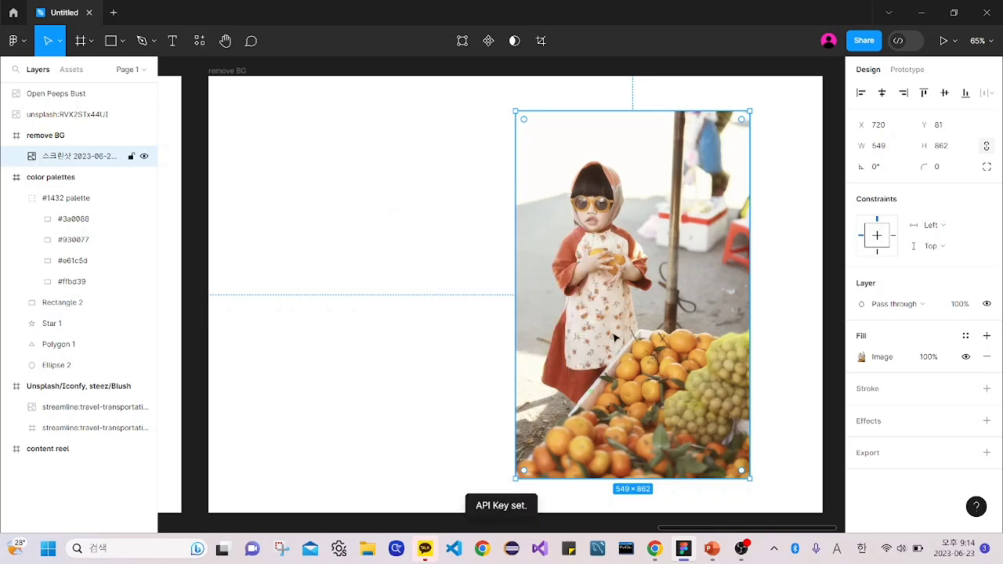
- Run Remove BG on the child photo, then drag the photo right and down
right_click(608, 337)
mouse_move(630, 414)
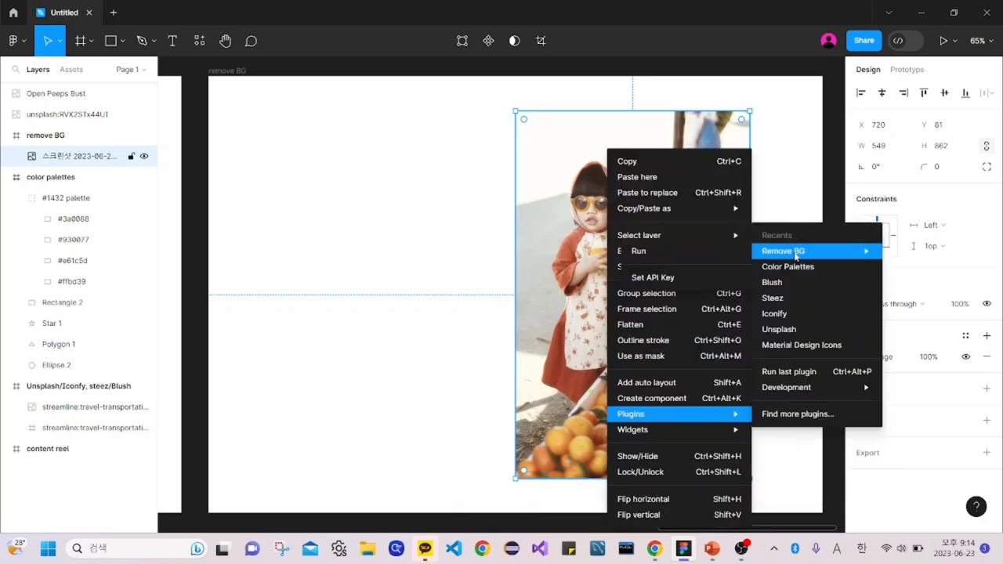
mouse_move(784, 250)
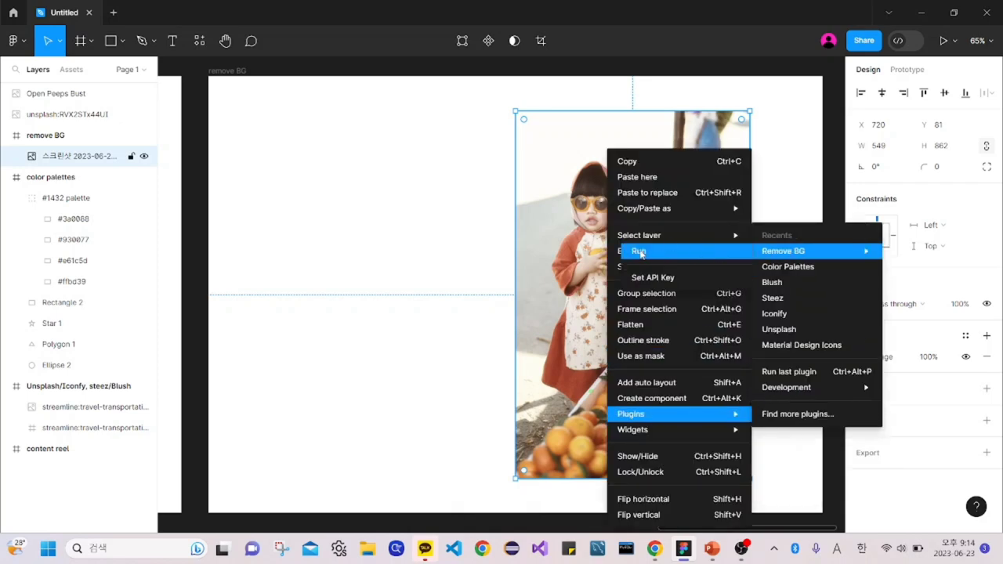
click(650, 262)
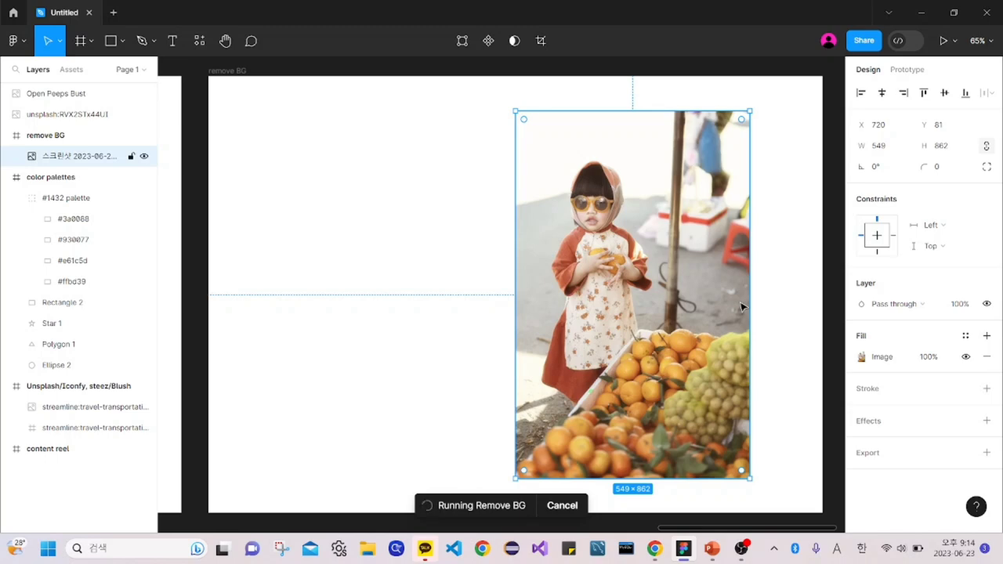
click(742, 307)
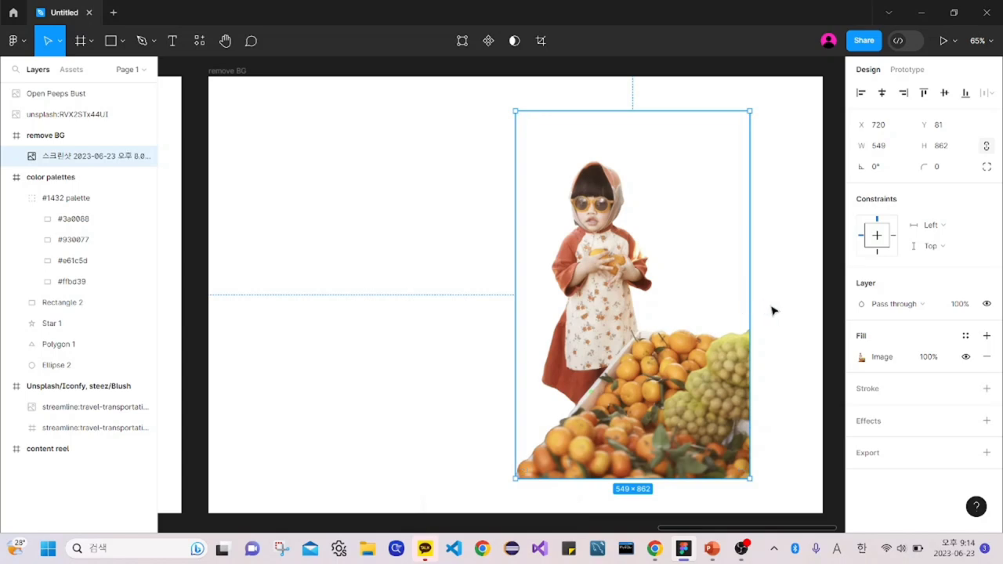
click(772, 311)
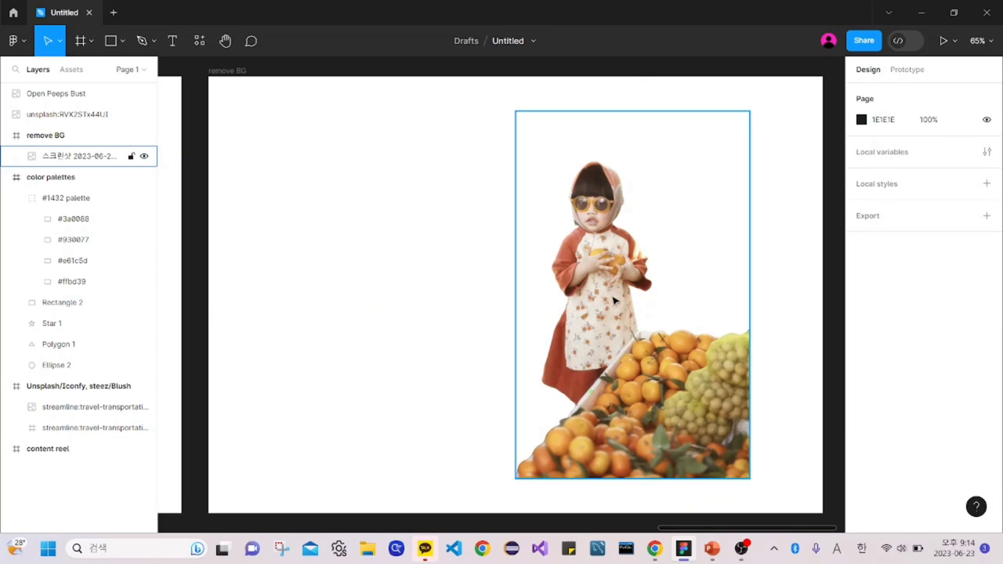
drag(614, 300, 681, 335)
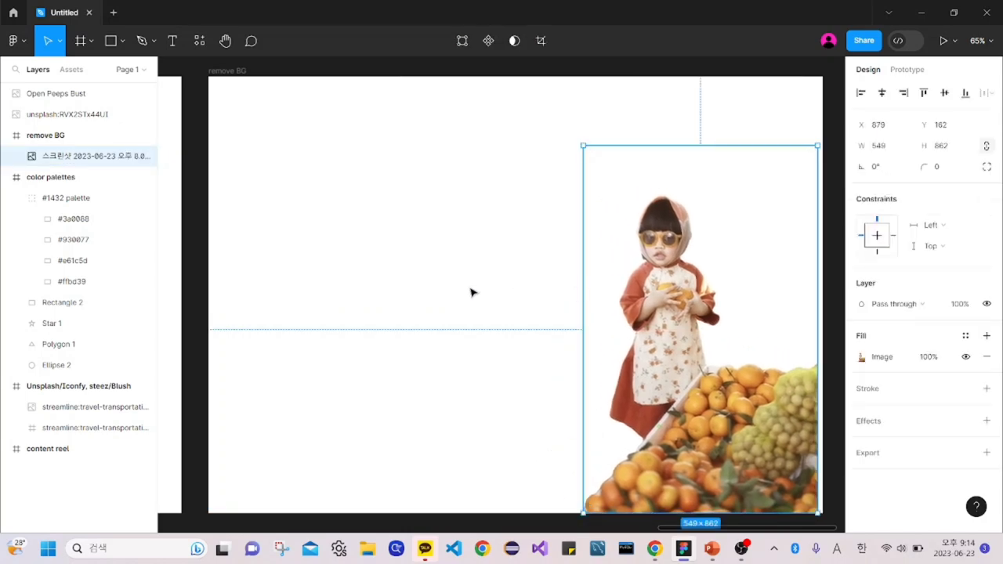
scroll(471, 293, left, 10)
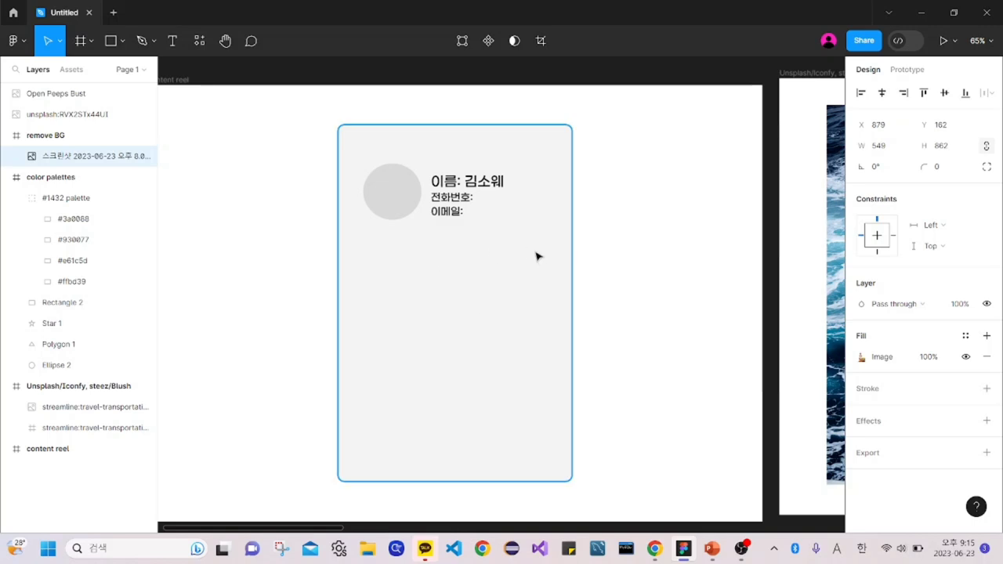
- Search plugins for 'content reel' and run Microsoft's Content Reel plugin
click(202, 45)
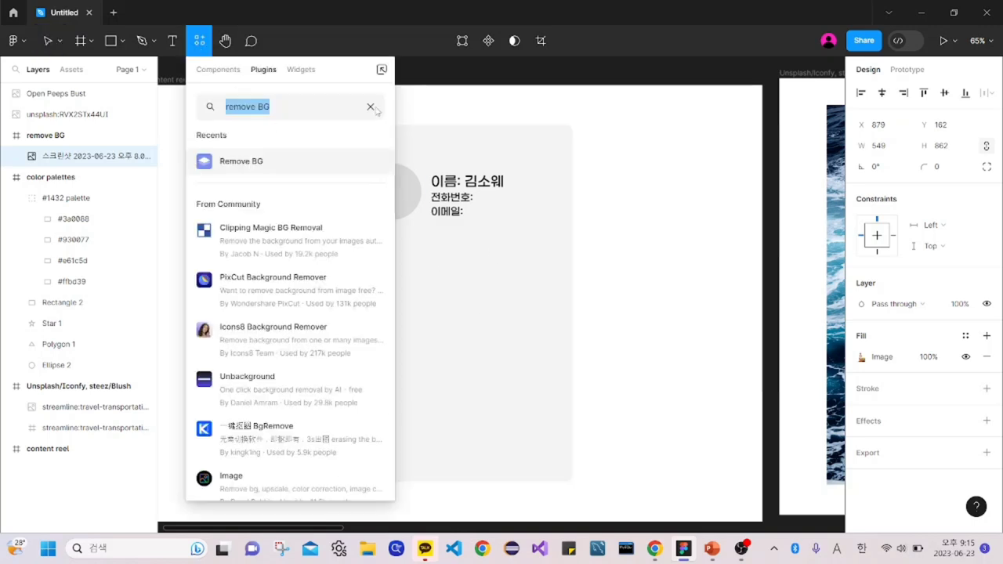
click(371, 107)
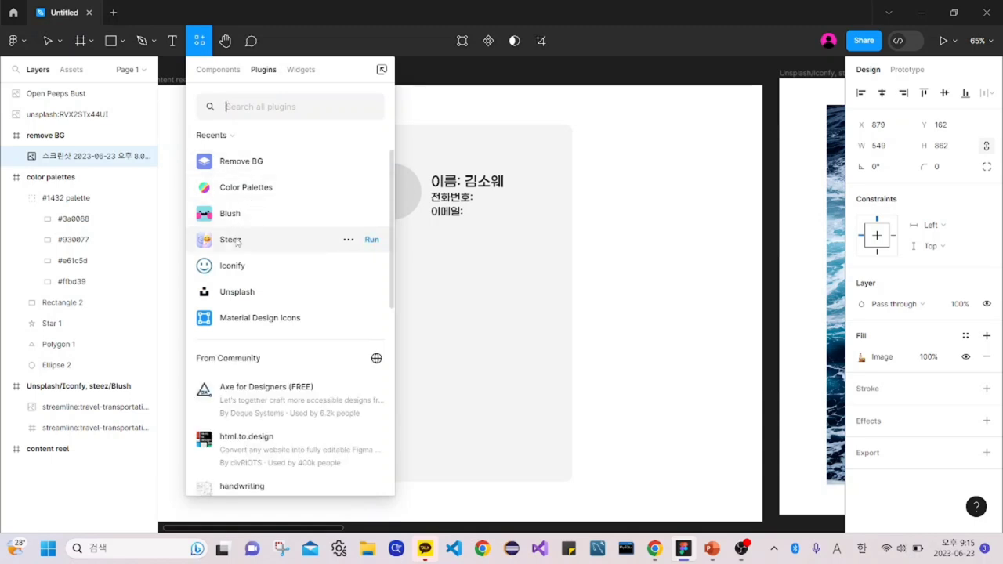
text(con)
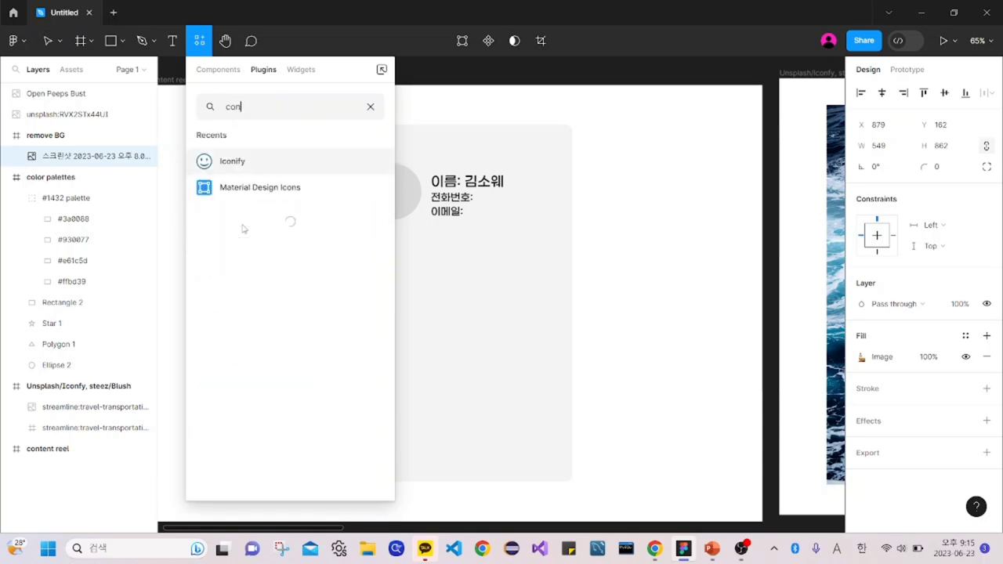
text(tent)
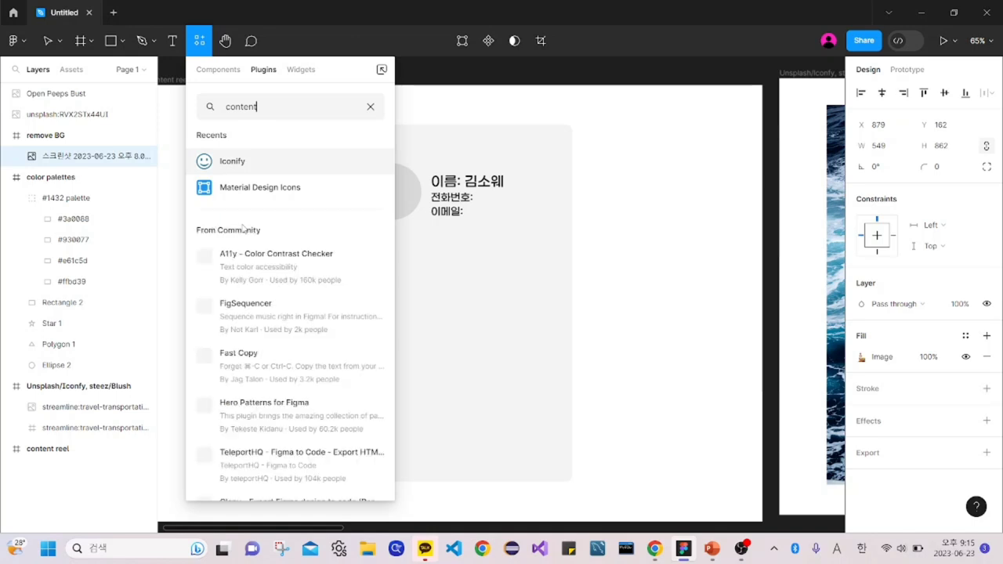
text( reel)
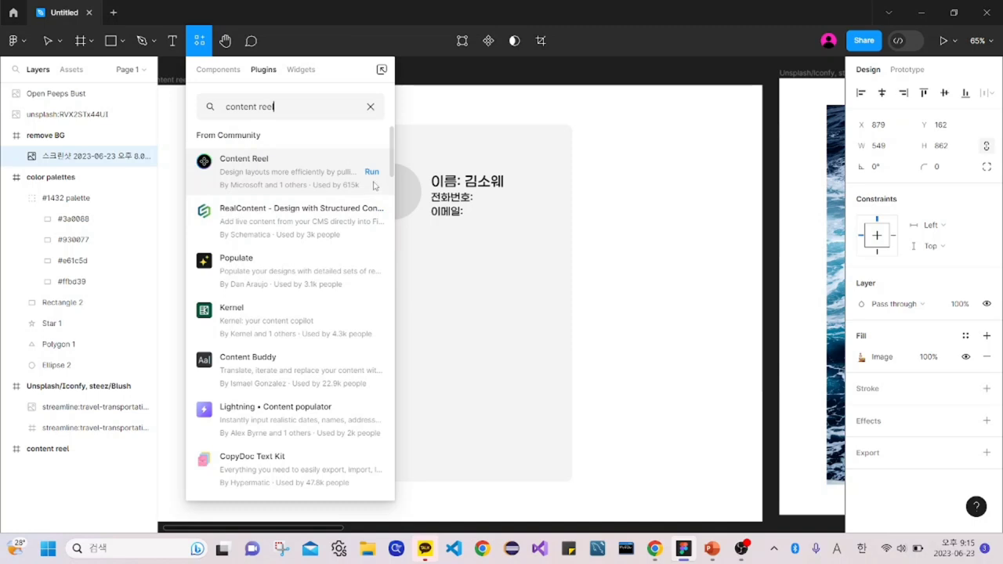
click(373, 178)
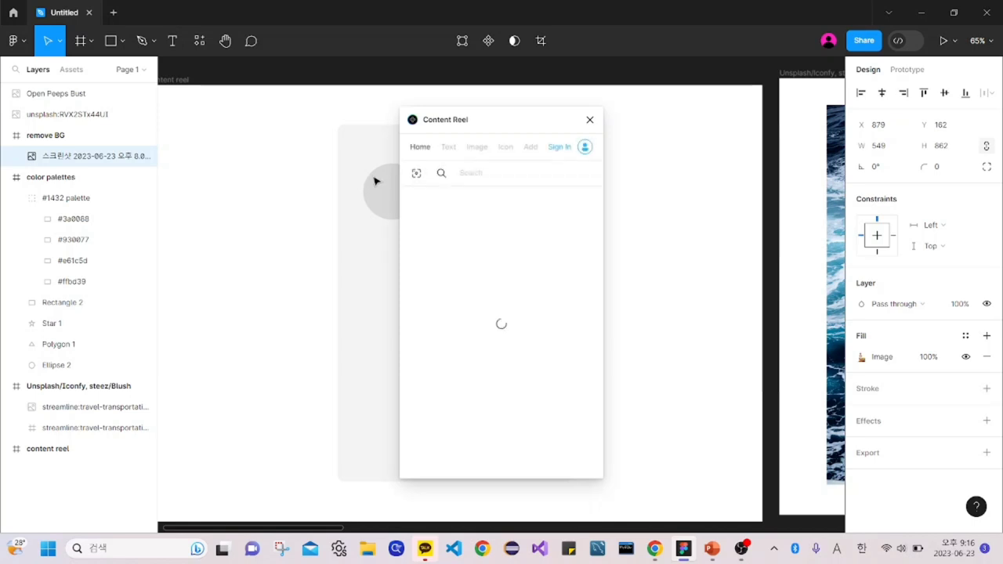
- Move the Content Reel window aside, finish its welcome tour, and browse its Image, Text and Icon content
drag(487, 133, 671, 123)
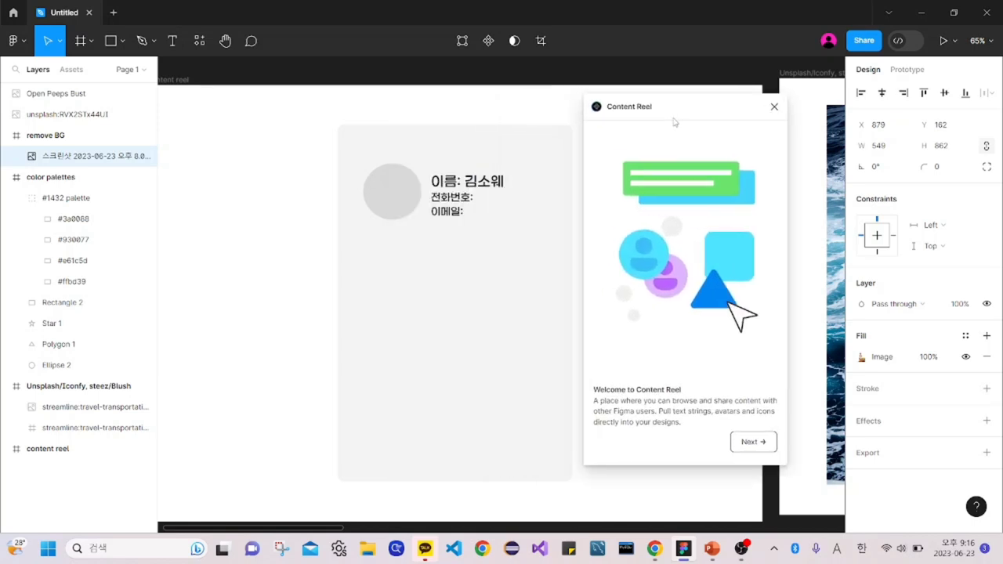
click(754, 443)
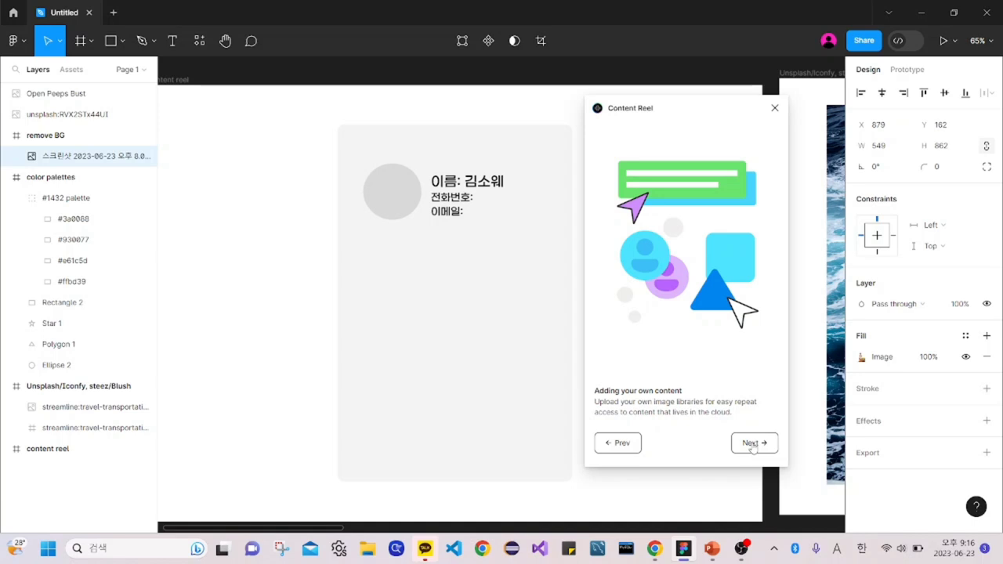
click(753, 444)
click(754, 443)
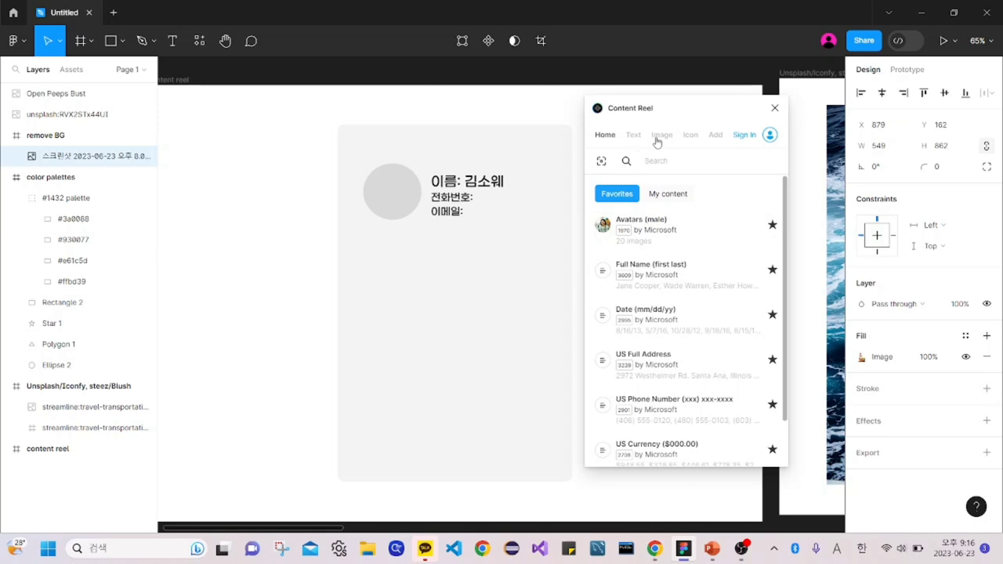
click(657, 139)
click(632, 137)
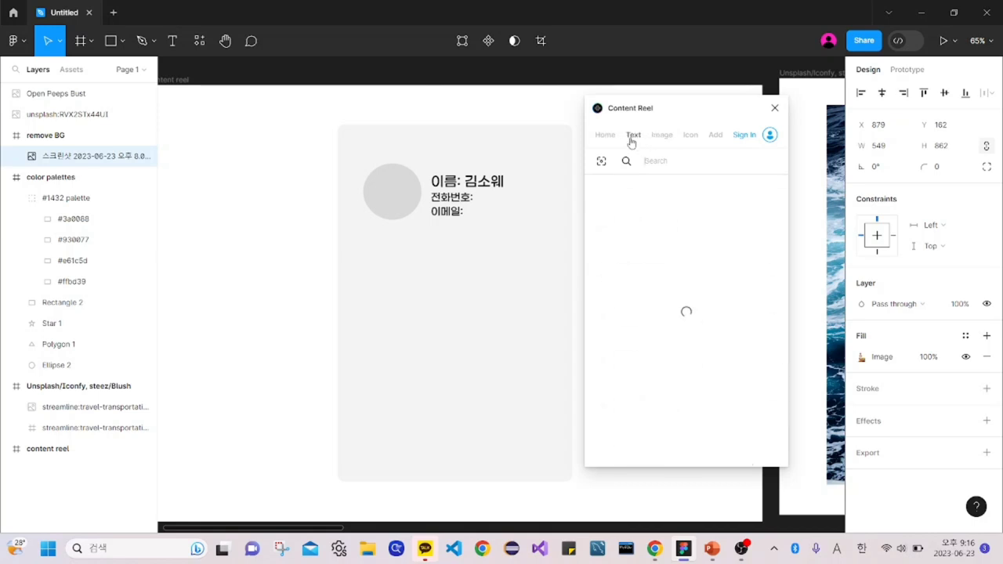
click(696, 138)
scroll(682, 253, down, 1)
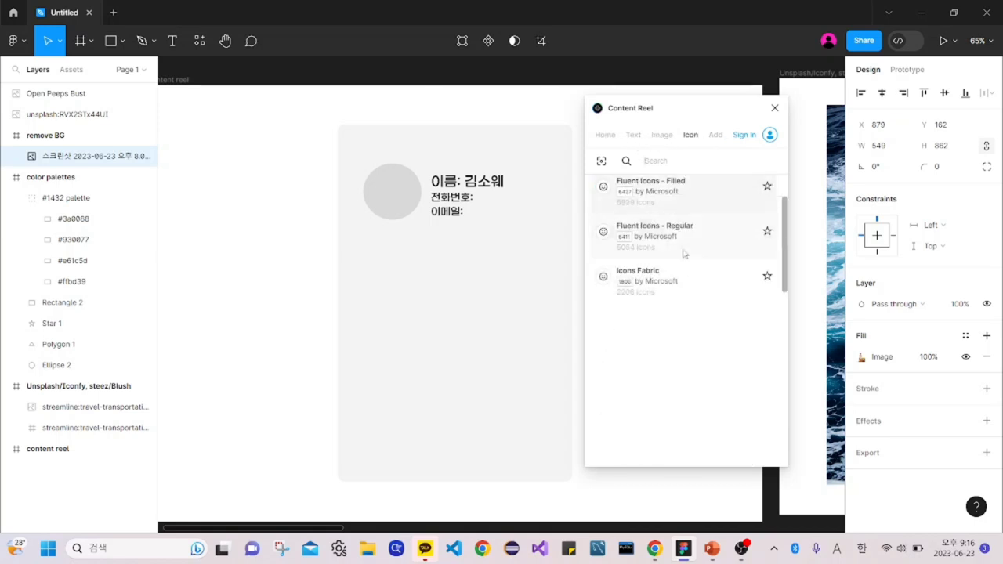
scroll(682, 253, down, 2)
scroll(683, 253, up, 3)
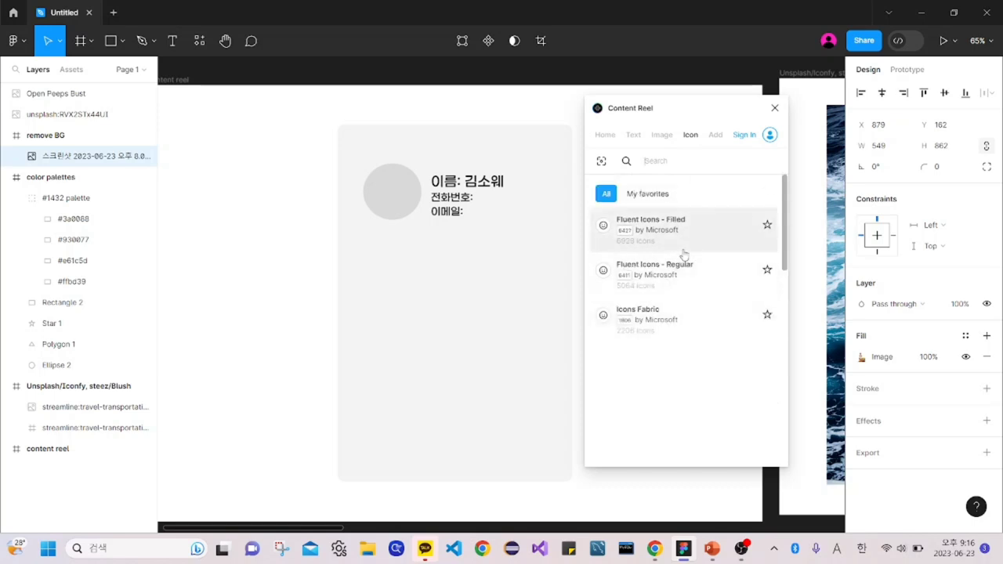
click(663, 138)
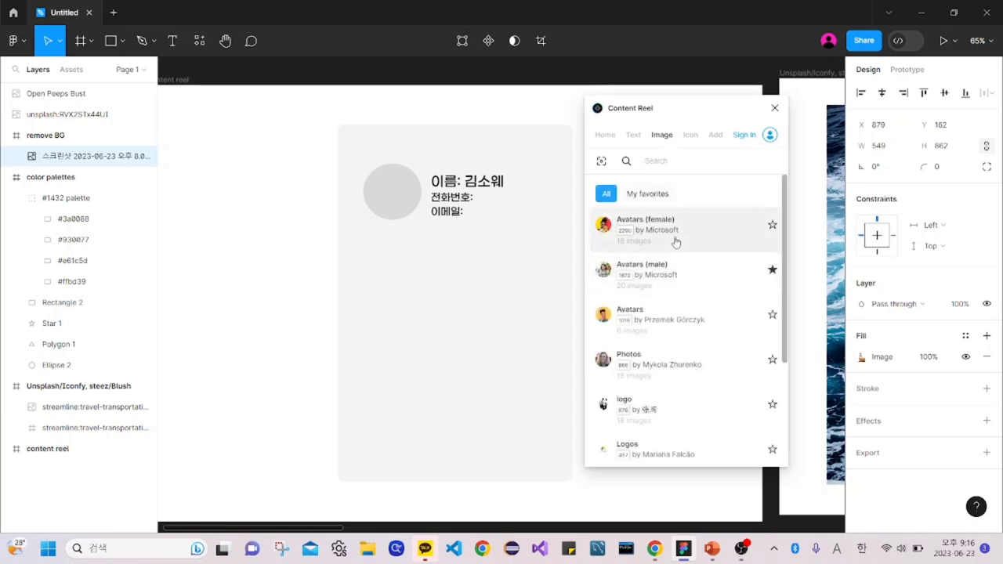
- Apply an Avatars (female) photo to the card's grey circle, Ellipse 1
click(675, 240)
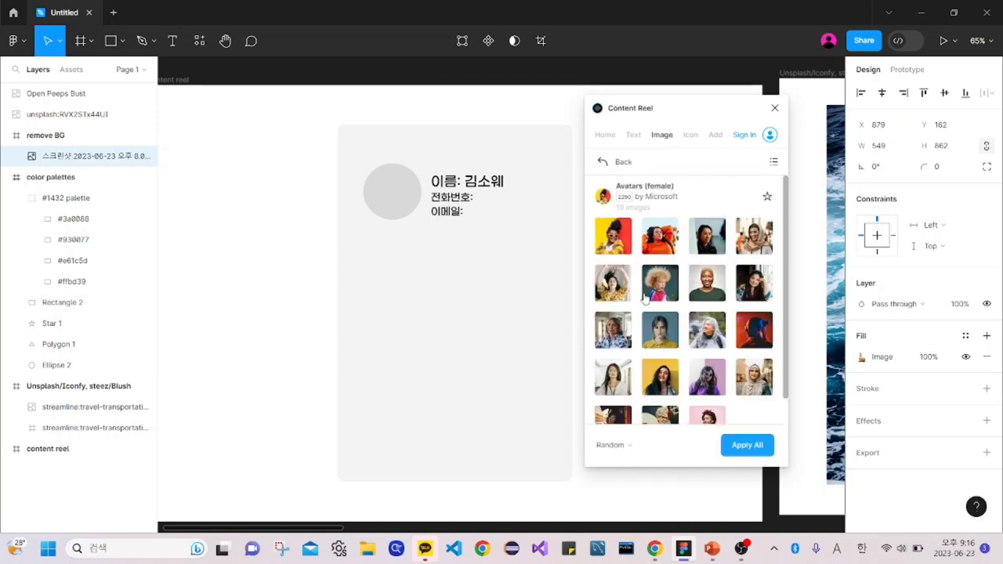
scroll(658, 274, down, 1)
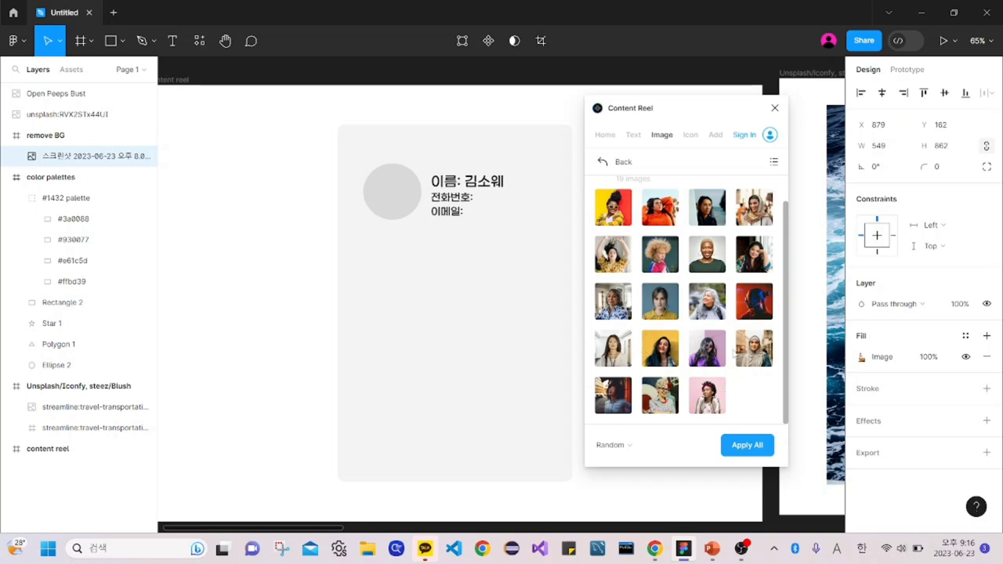
click(707, 392)
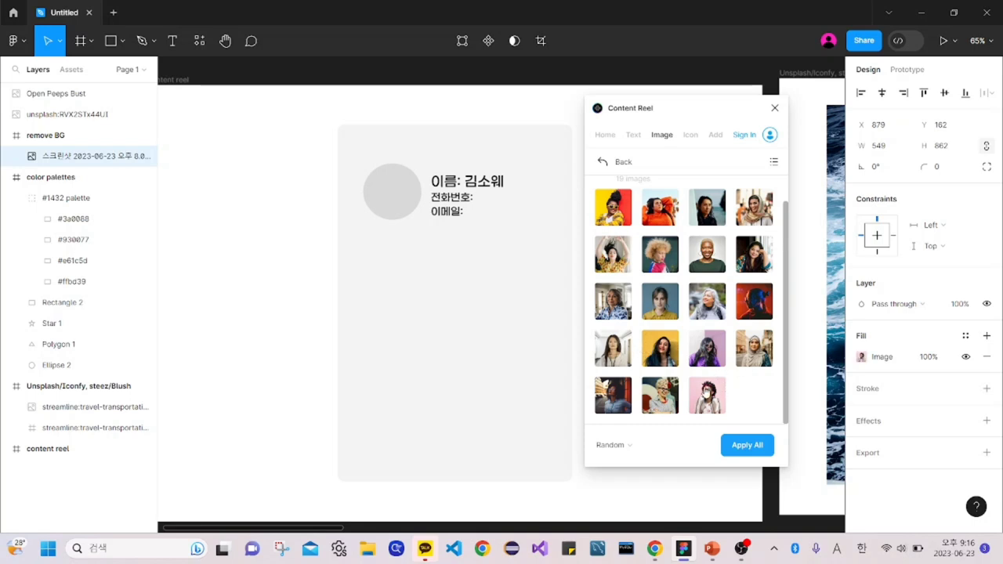
click(748, 445)
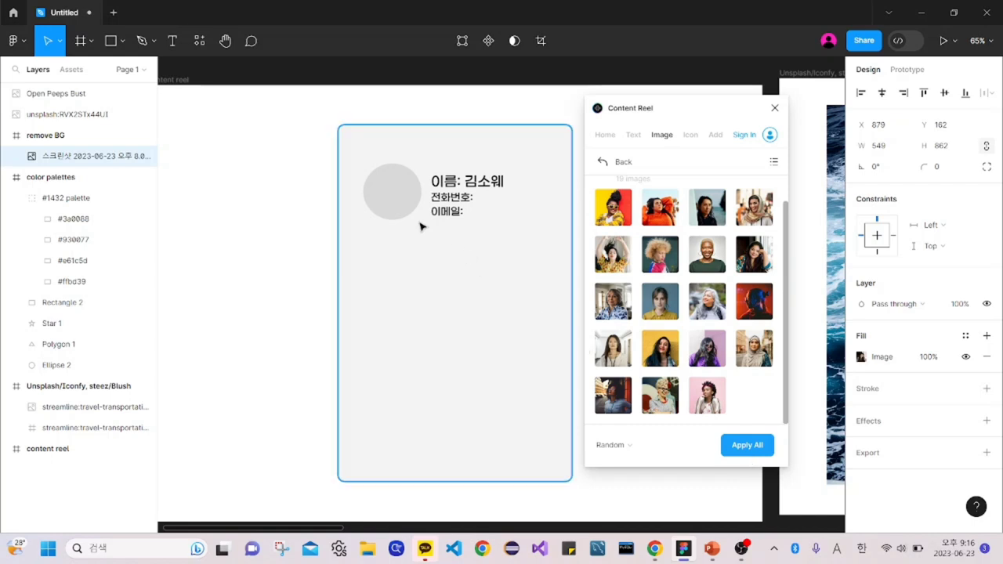
click(392, 192)
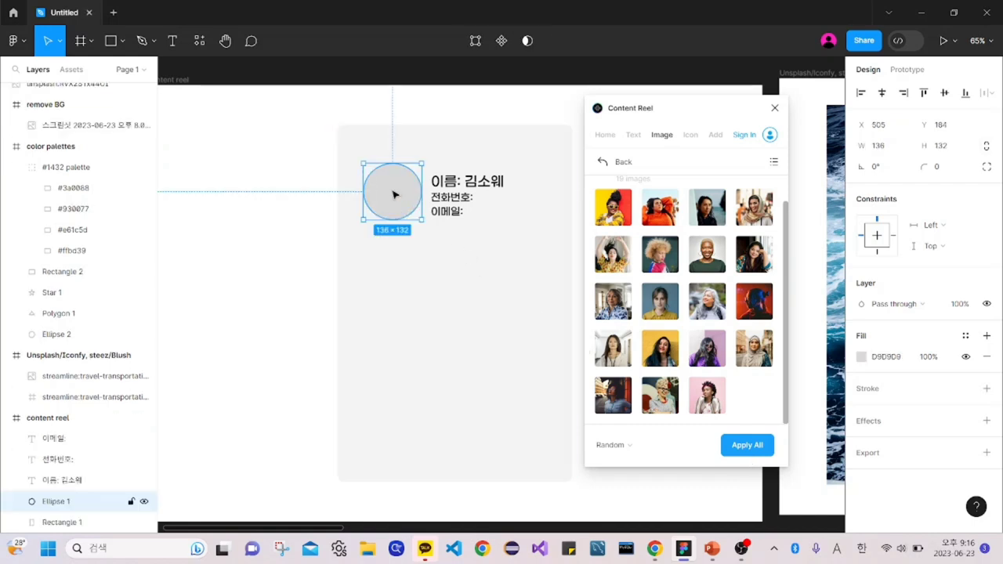
click(756, 452)
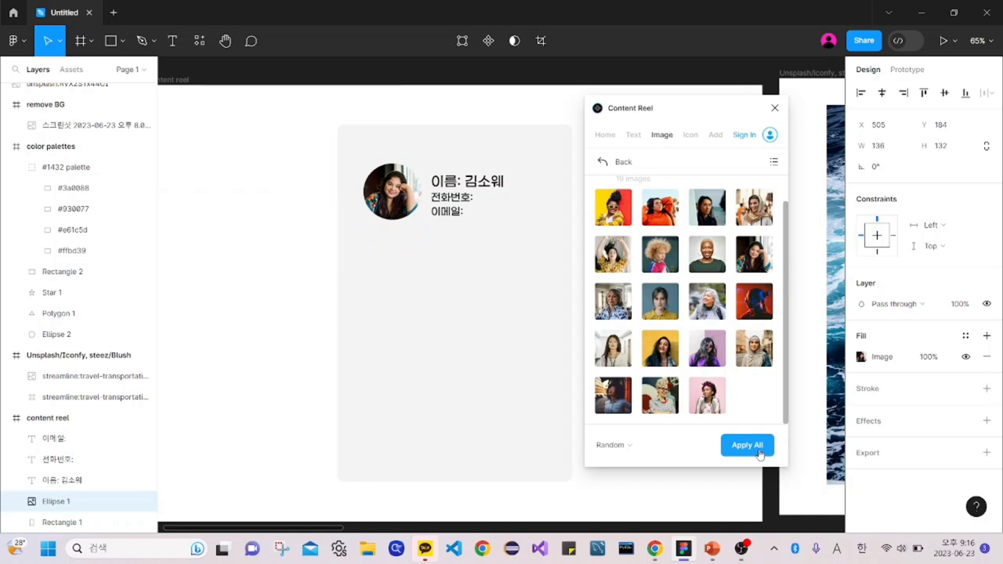
click(288, 277)
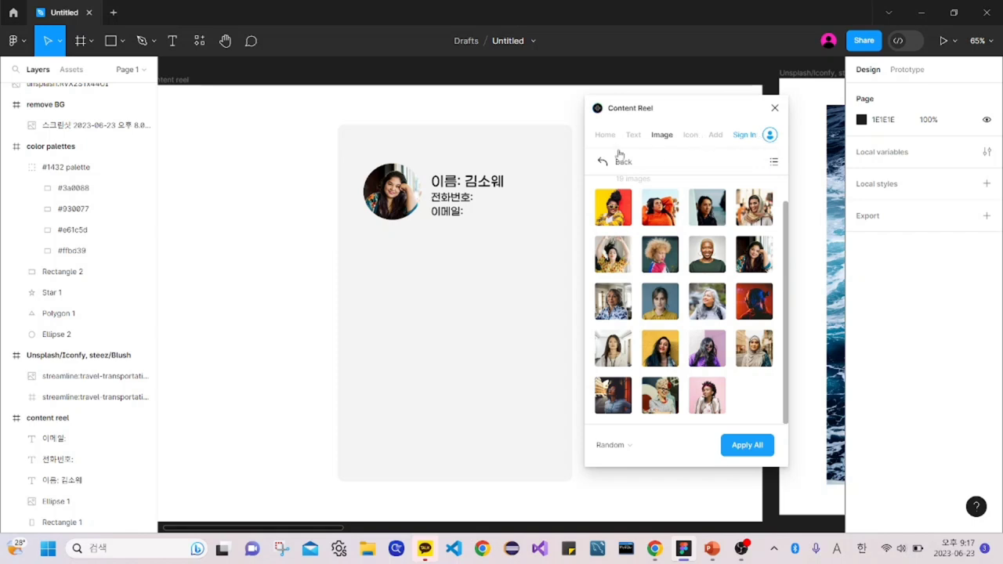
- Replace the card's phone label with a Content Reel US Phone Number sample
click(464, 210)
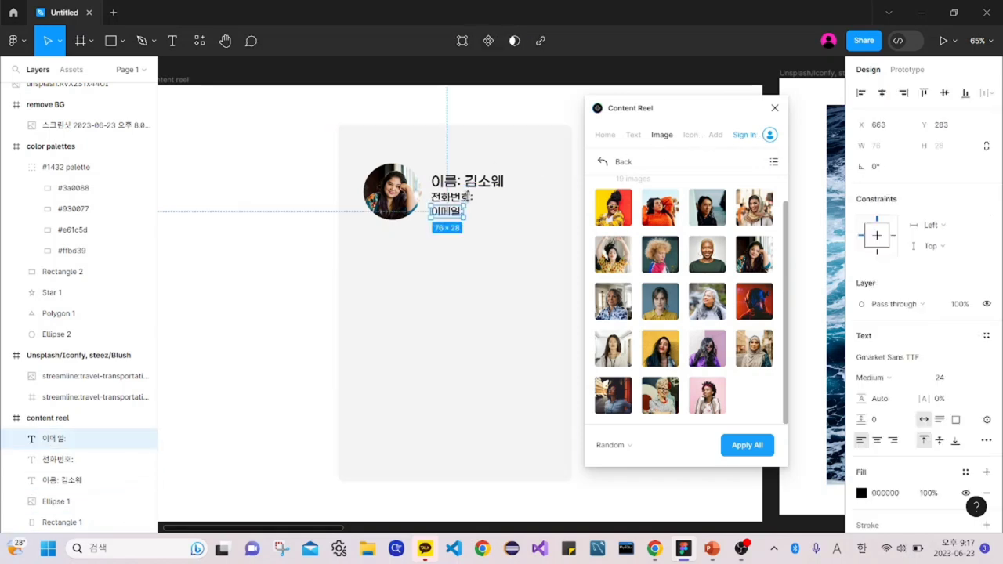
click(468, 198)
click(609, 133)
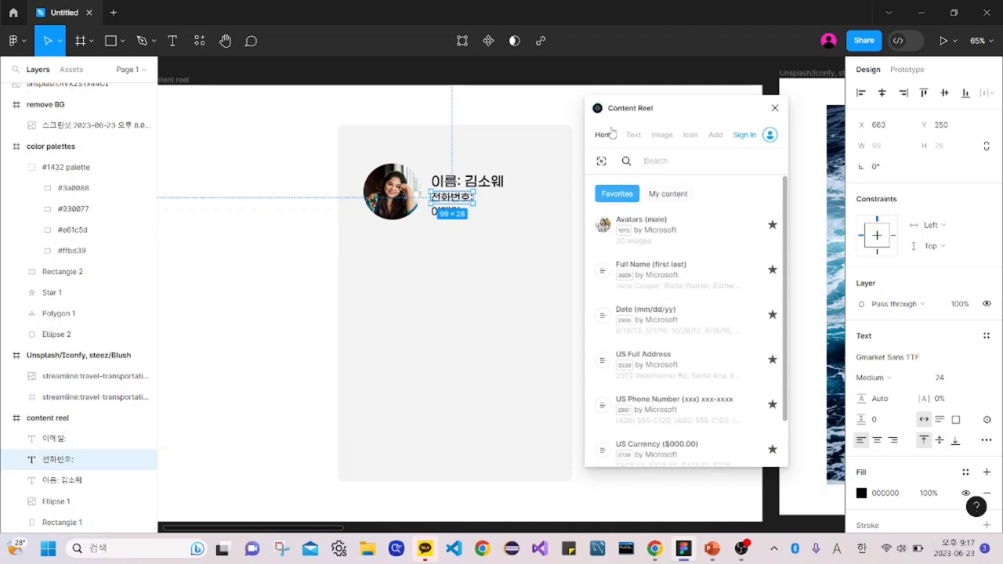
scroll(662, 264, down, 1)
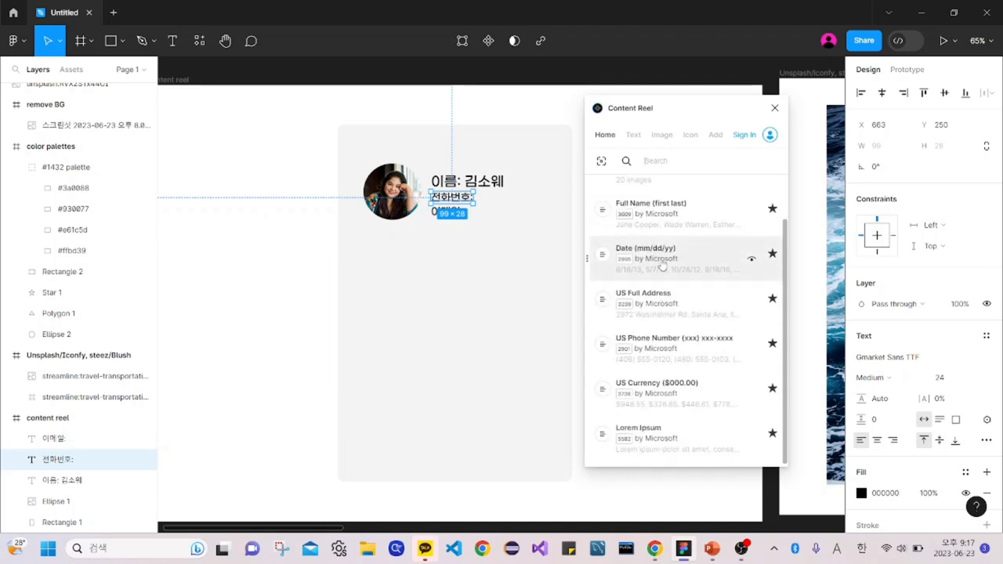
click(680, 357)
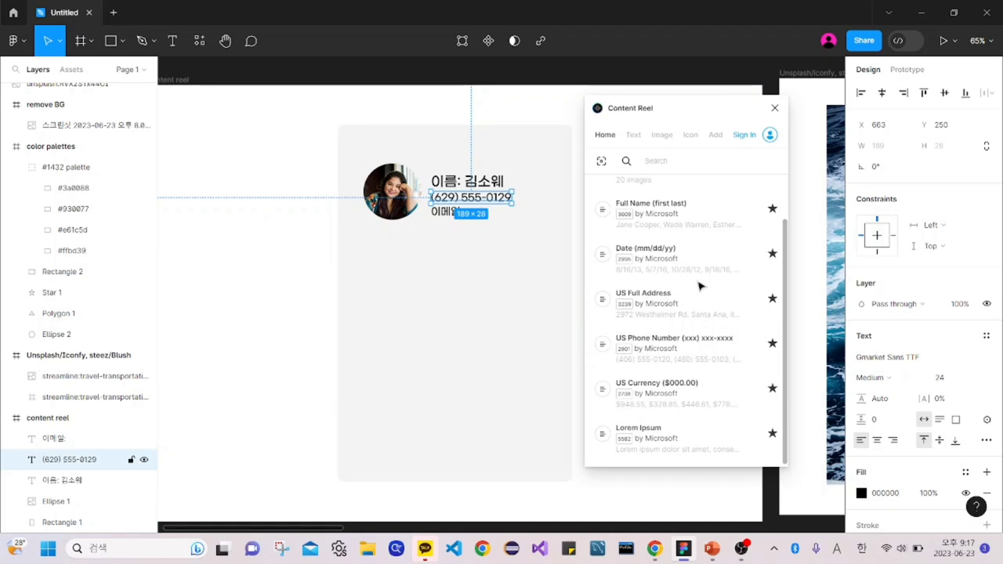
- Replace the card's email label with a sample Content Reel email address
click(444, 219)
scroll(728, 309, up, 2)
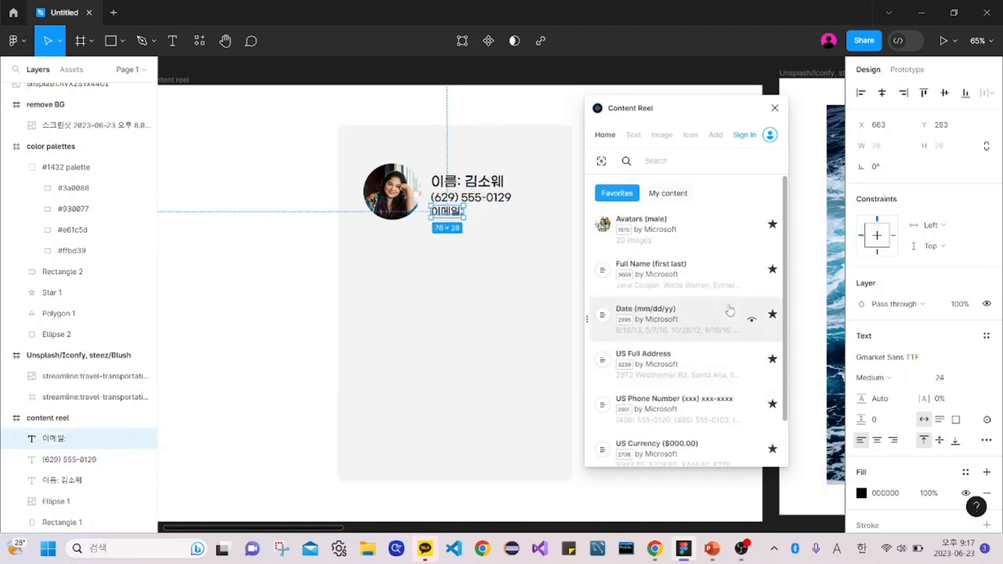
click(633, 134)
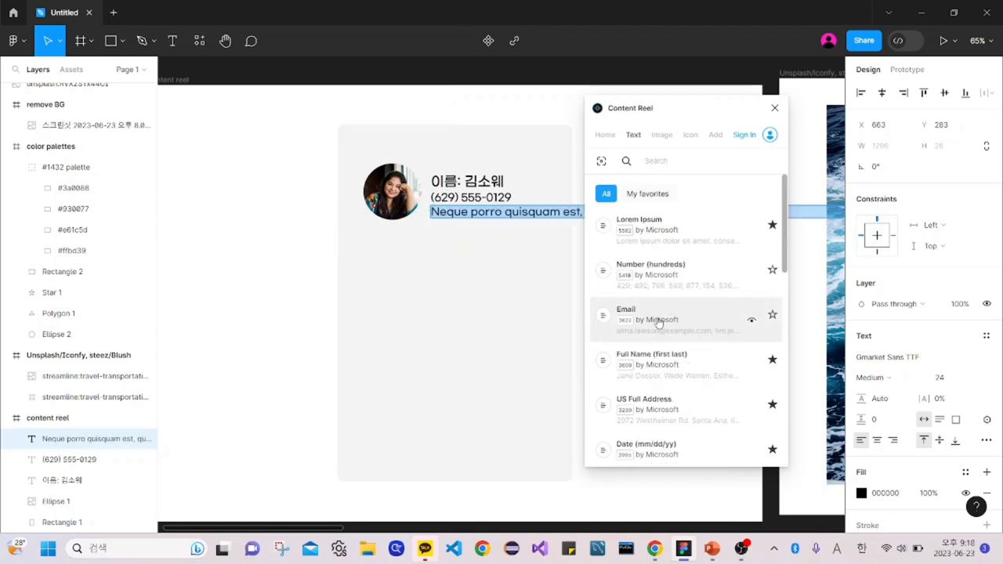
click(655, 316)
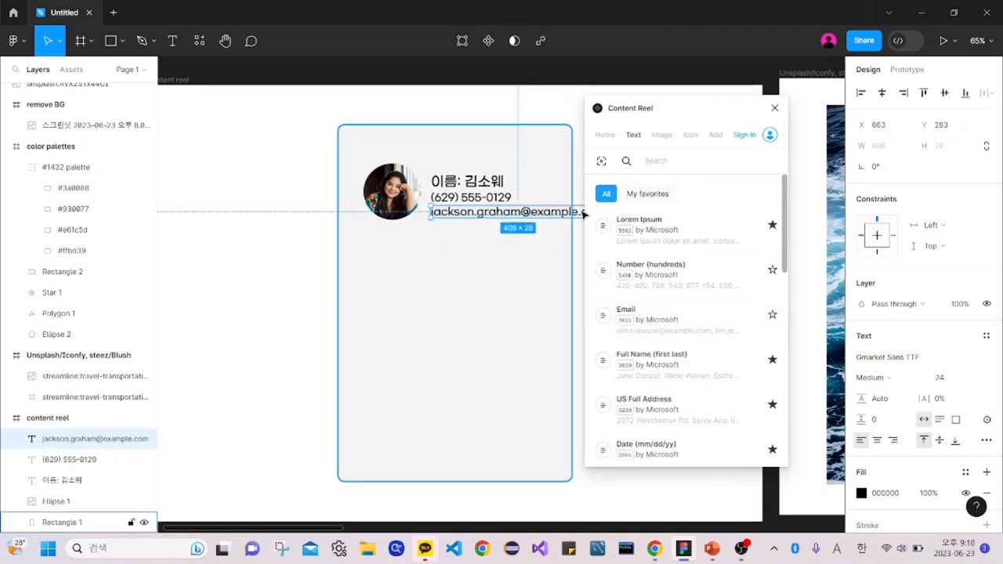
- Close Content Reel, narrow the email text so it wraps onto two lines, and return to PowerPoint
click(775, 109)
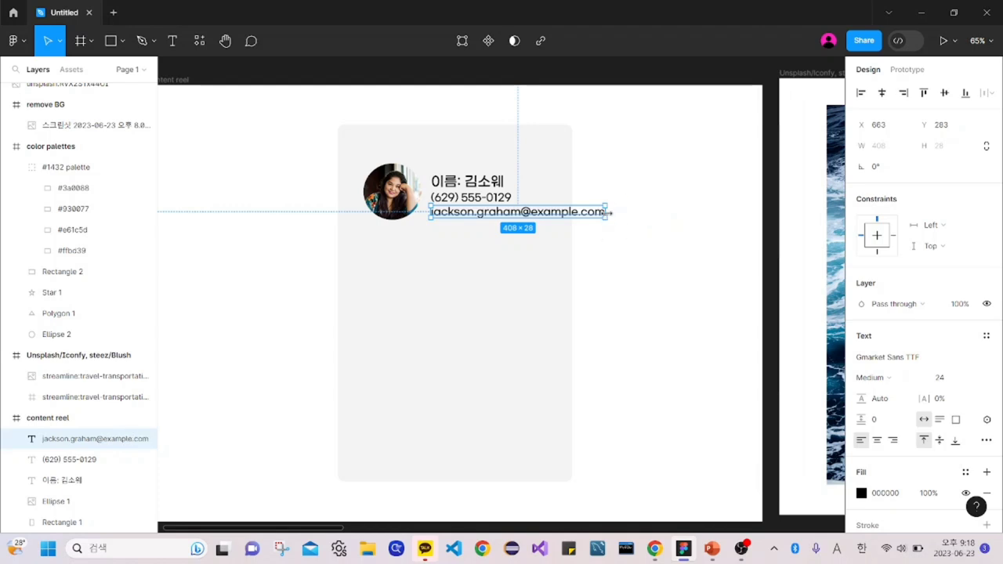
drag(607, 212, 564, 216)
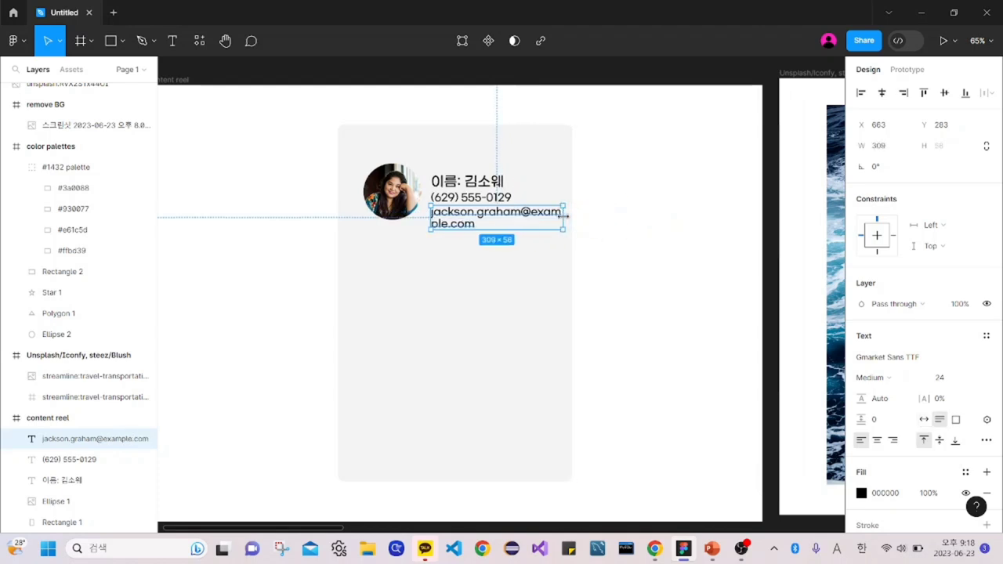
click(662, 291)
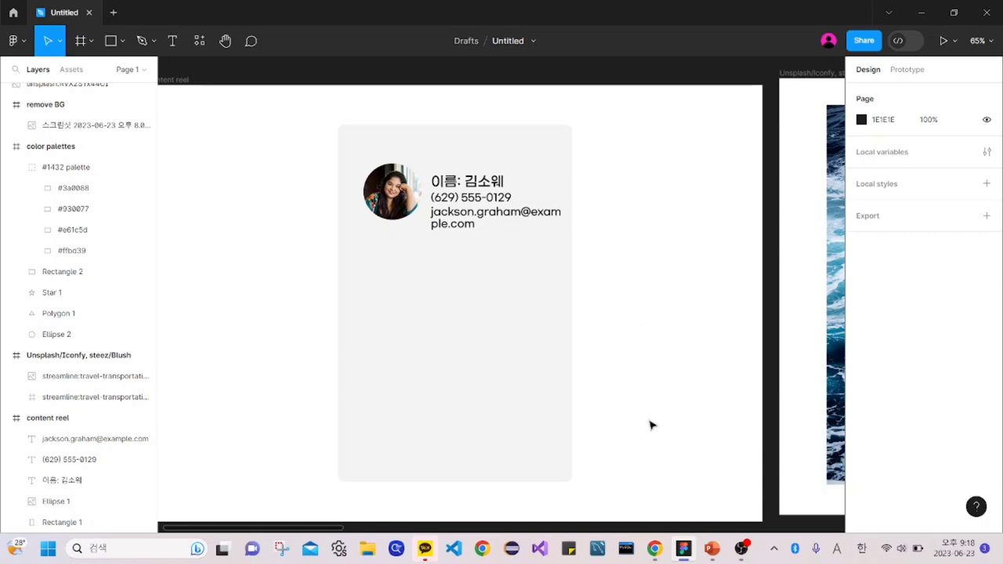
click(711, 549)
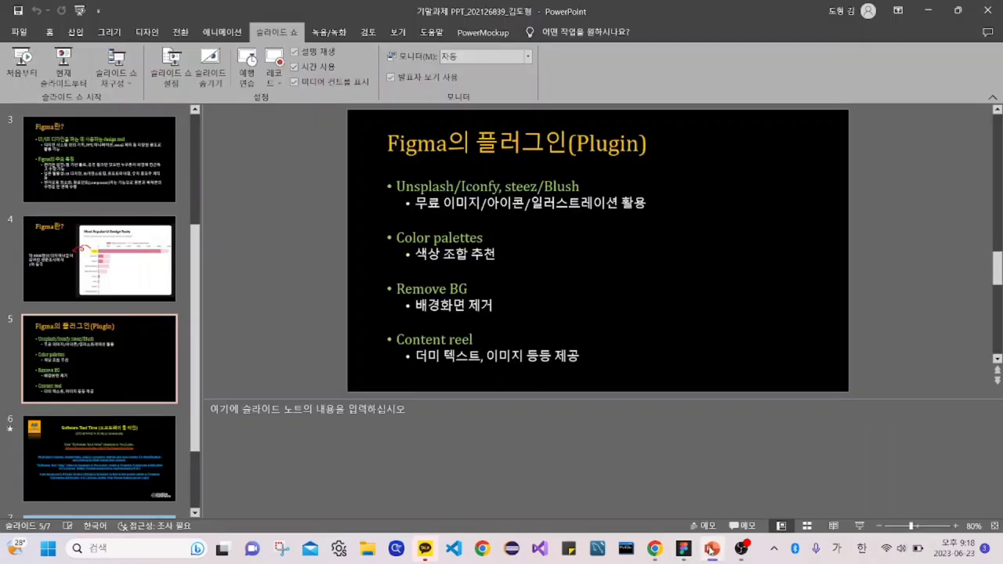
- Present the slide show from the current 'Figma의 플러그인(Plugin)' slide with Shift+F5
key(shift+F5)
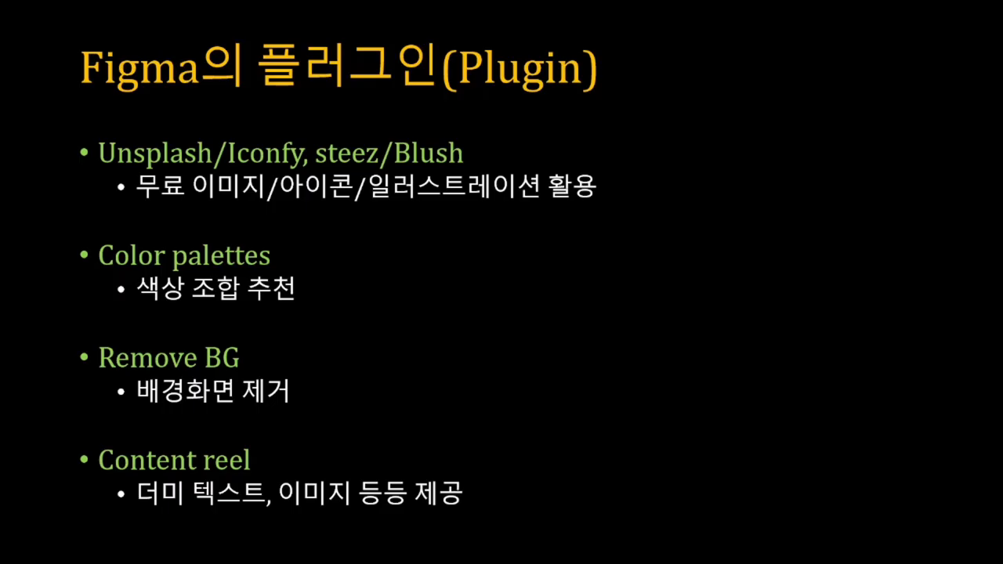